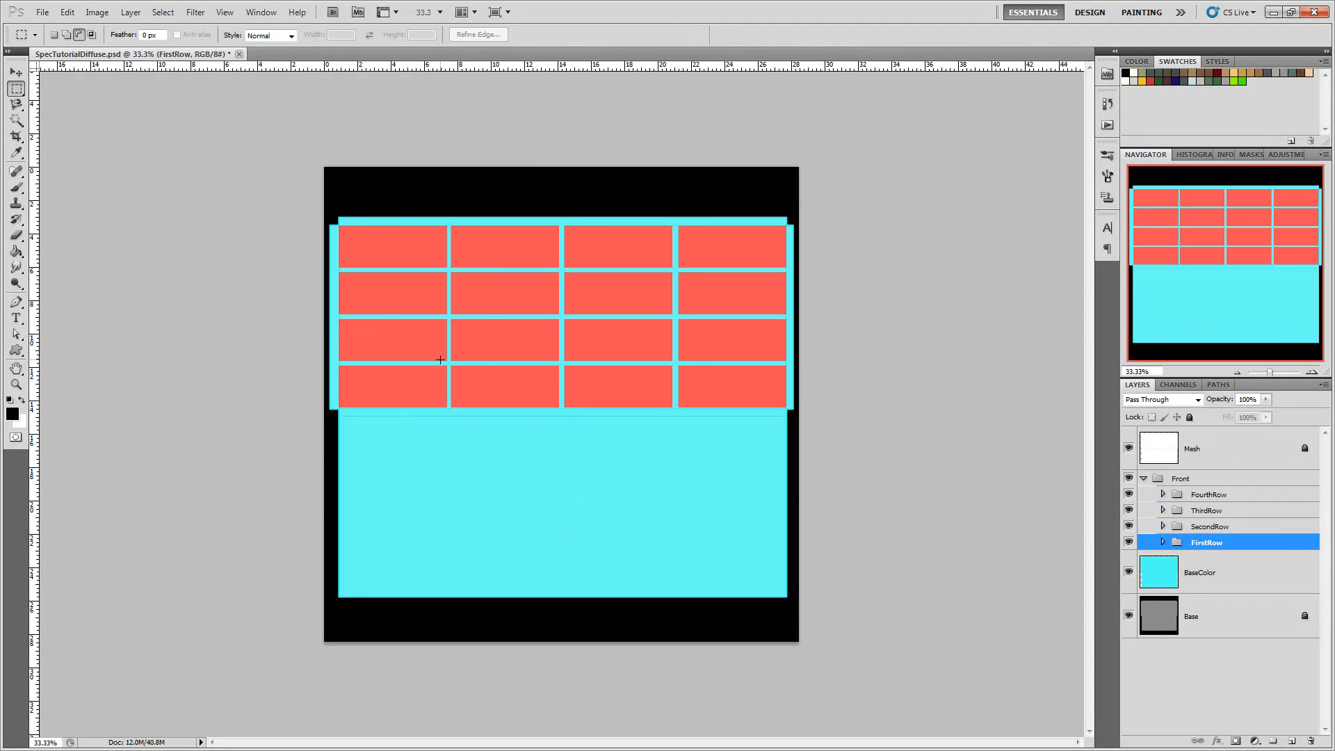
Examine the Front group's structure by expanding and collapsing it and FirstRow, and toggling the visibility of each row group and Front.
left_click(1163, 543)
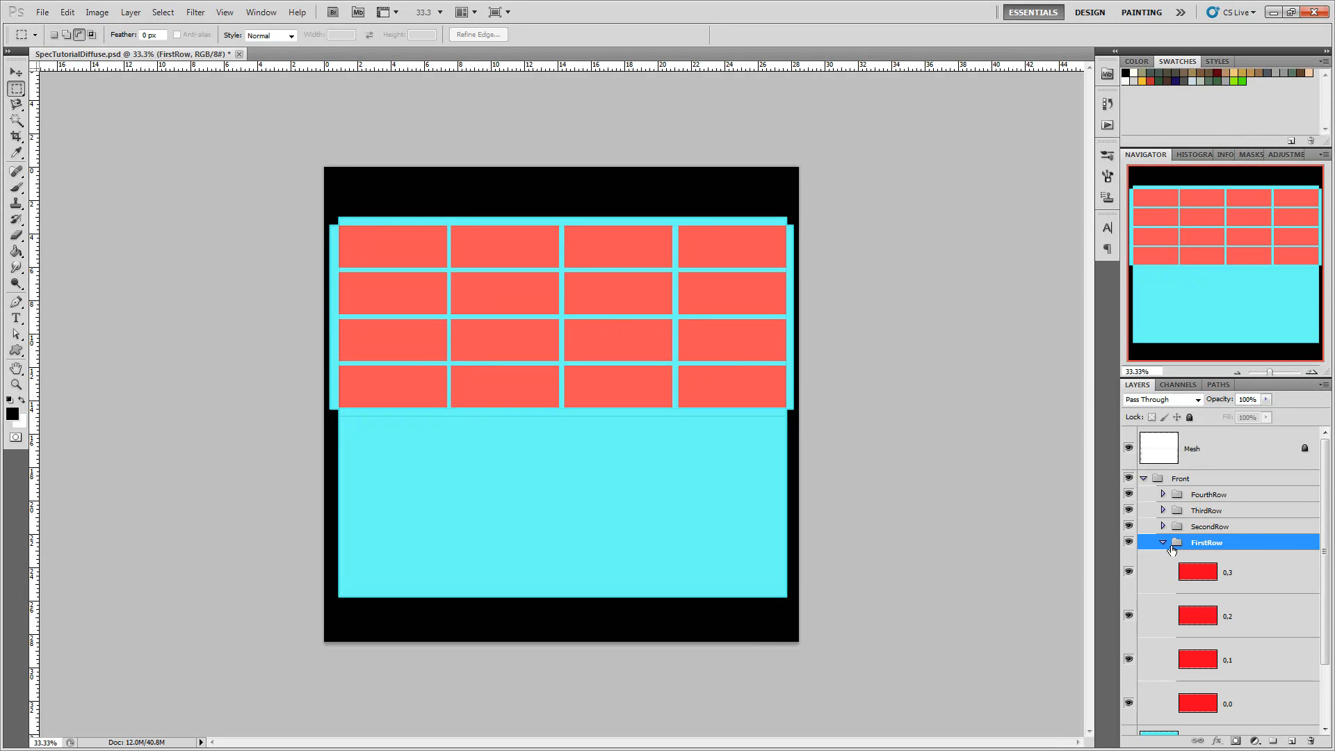
left_click(1162, 543)
left_click(1129, 541)
left_click(1129, 541)
left_click(1129, 526)
left_click(1129, 526)
left_click(1129, 511)
left_click(1129, 511)
left_click(1128, 495)
left_click(1129, 495)
left_click(1128, 478)
left_click(1129, 478)
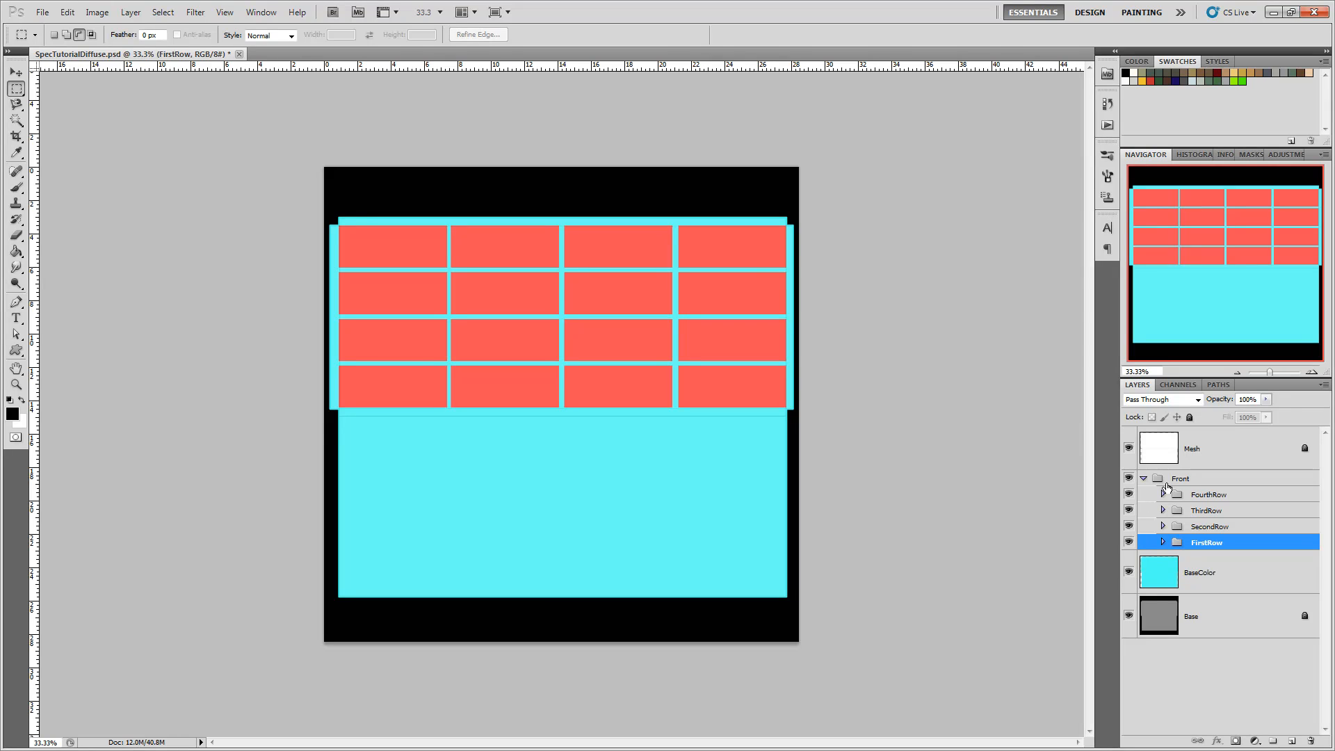
left_click(1144, 479)
left_click(1144, 479)
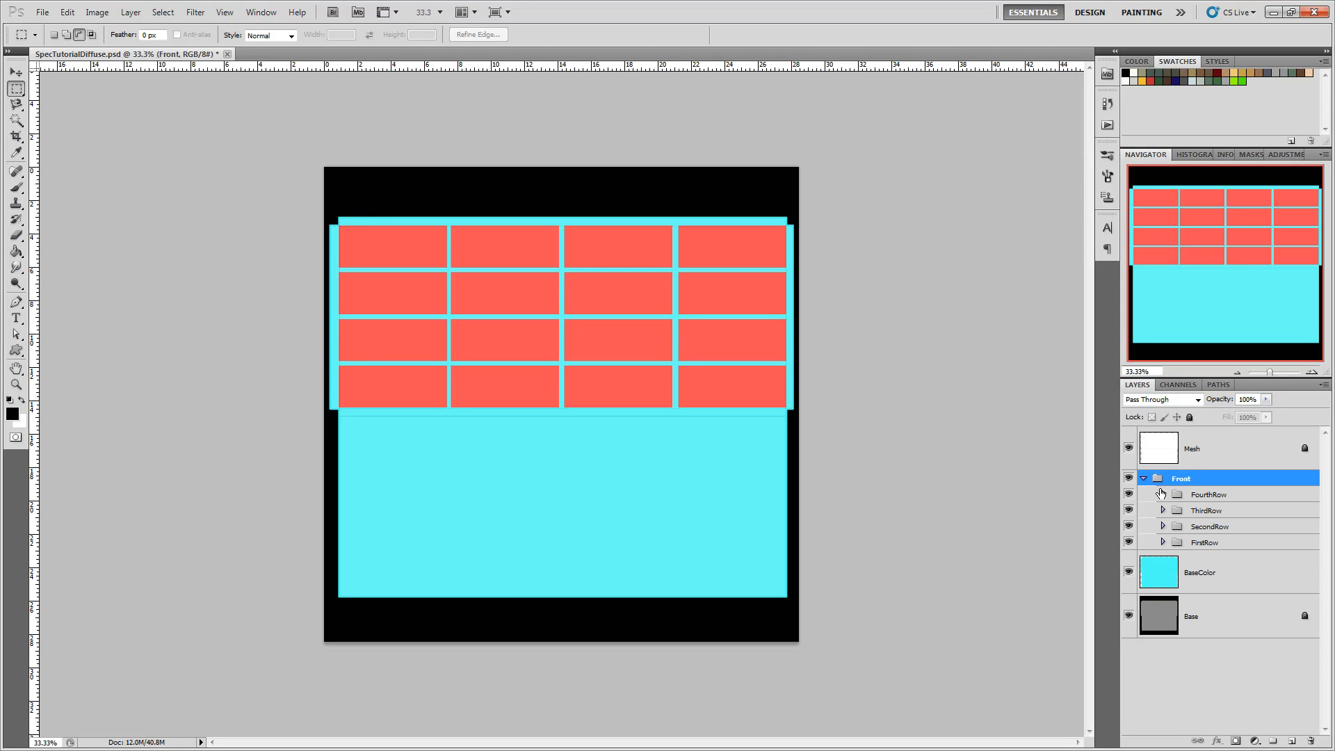
Check which rectangle each FirstRow layer from 0,0 to 0,3 holds by selecting them in turn with the Move tool.
left_click(1162, 542)
left_click(1209, 705)
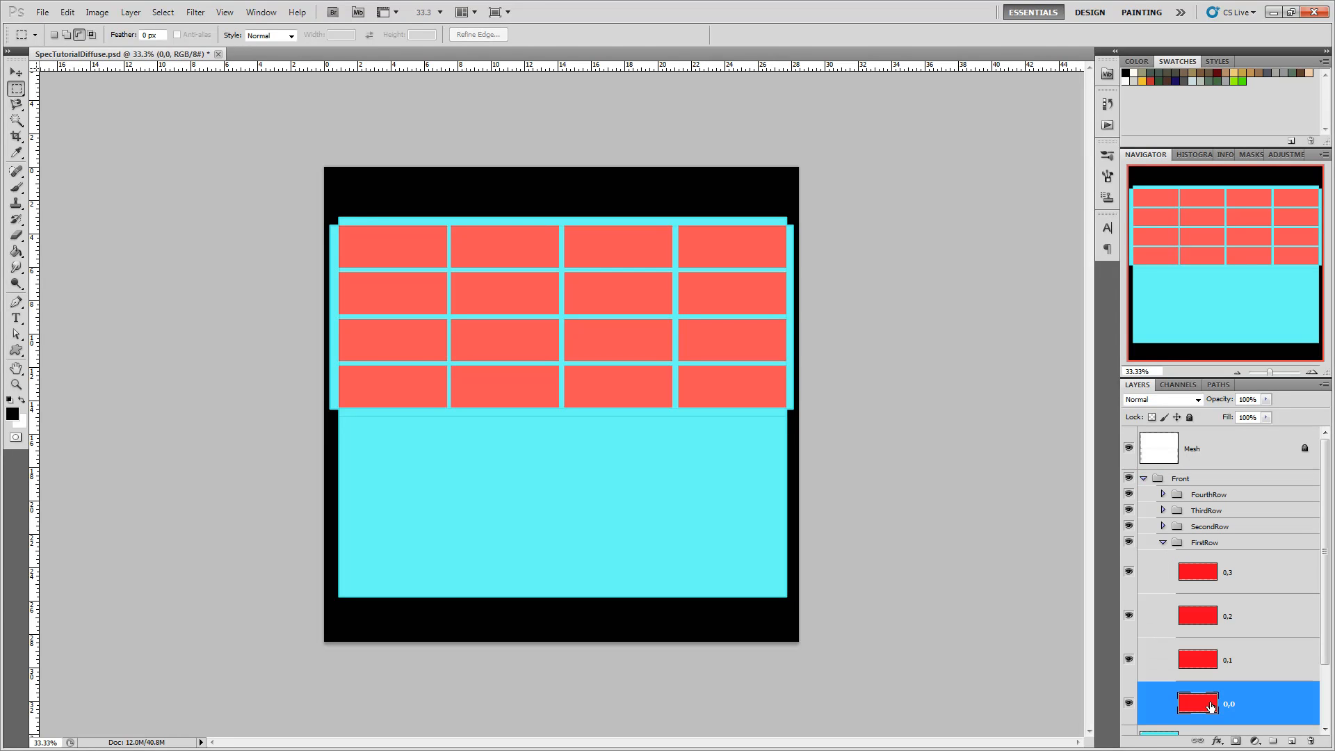
left_click(17, 72)
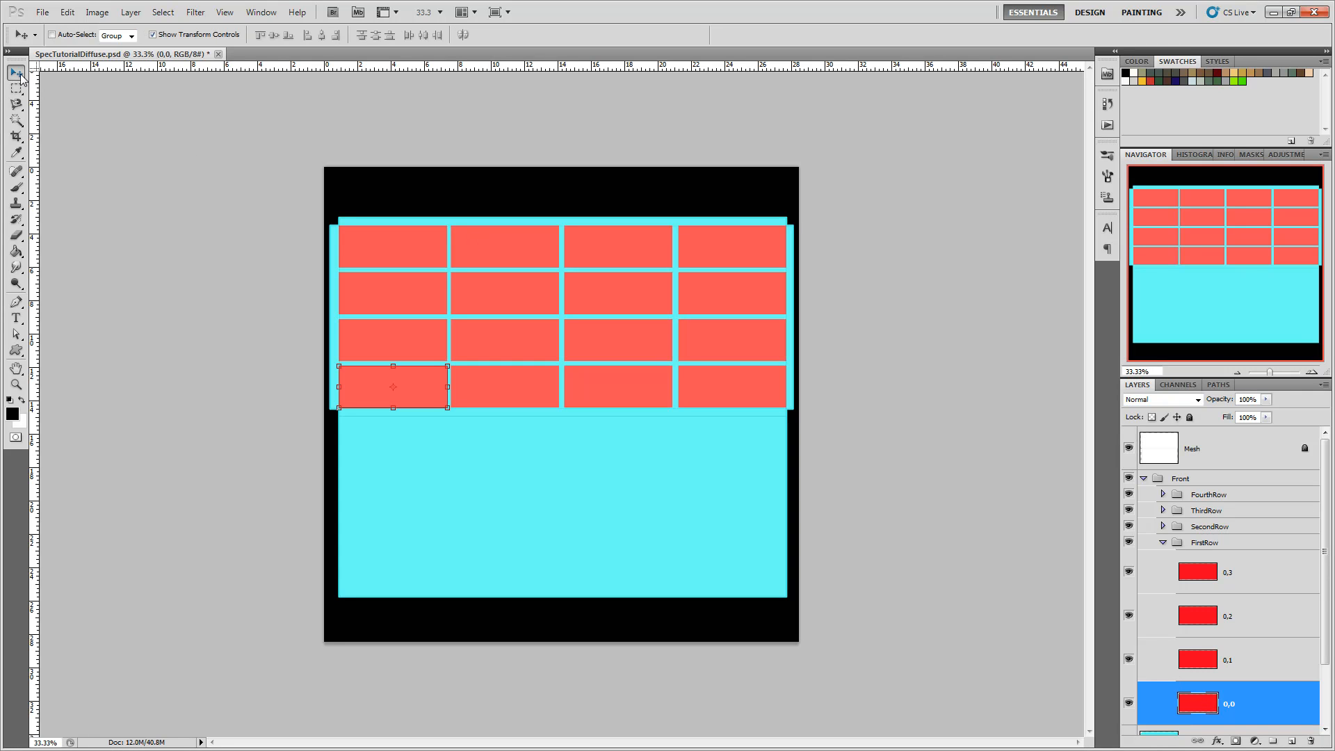
left_click(1240, 670)
left_click(1237, 622)
left_click(1234, 583)
left_click(1170, 544)
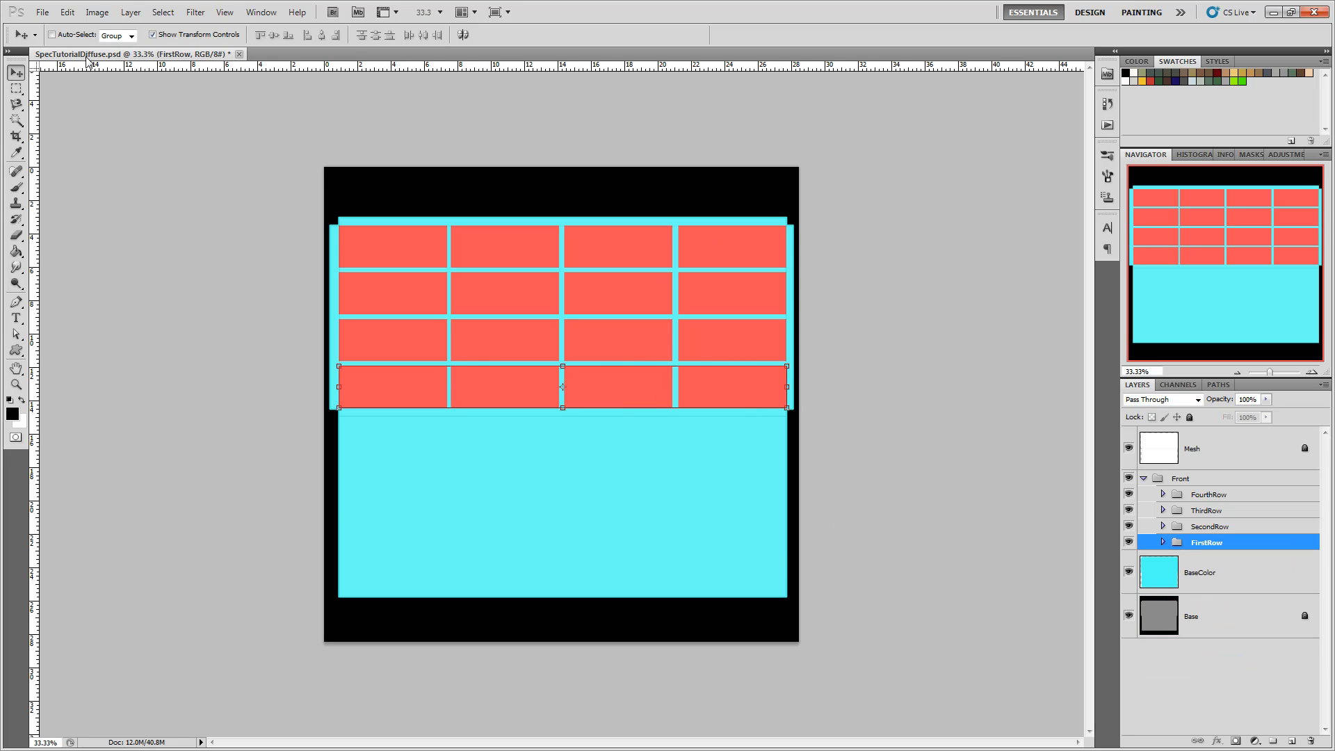
Save the document, and save it again as SpecTutorialSpec.psd on the Desktop, replacing the existing file with Maximize Compatibility enabled.
left_click(42, 12)
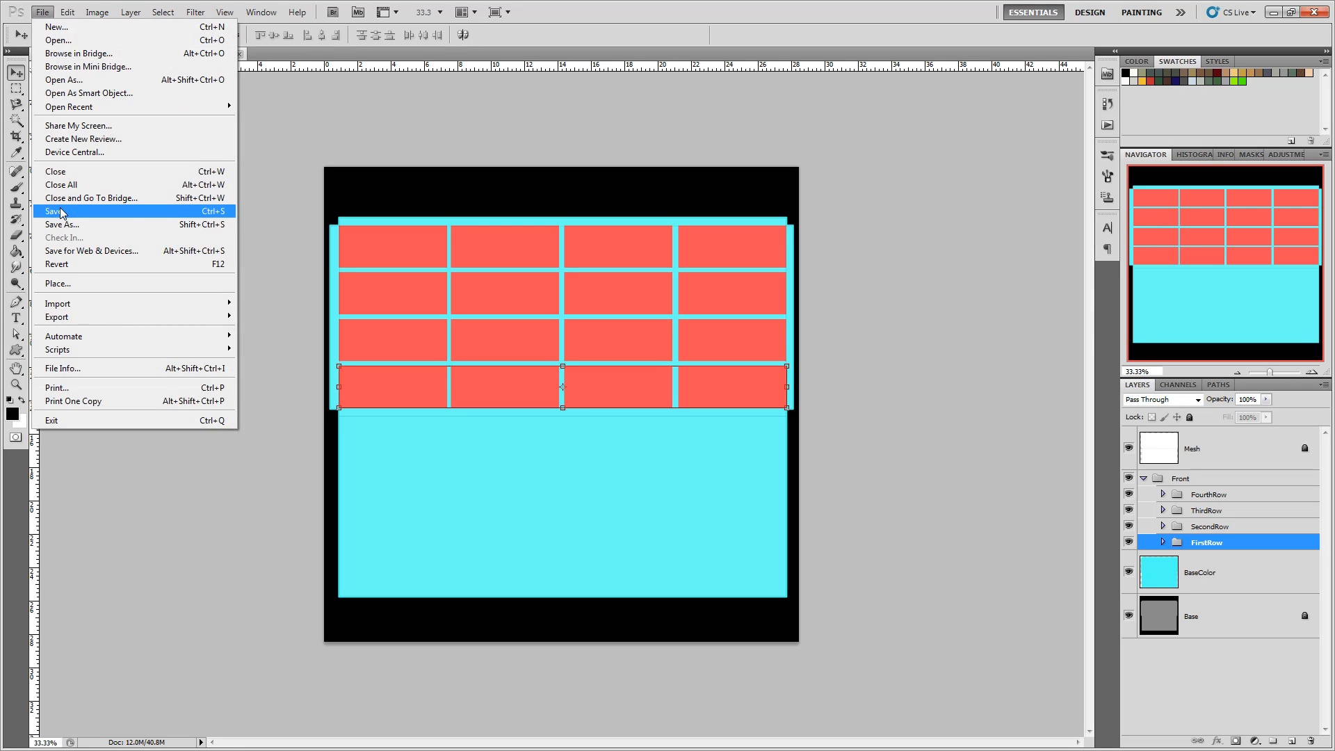
left_click(104, 207)
left_click(42, 12)
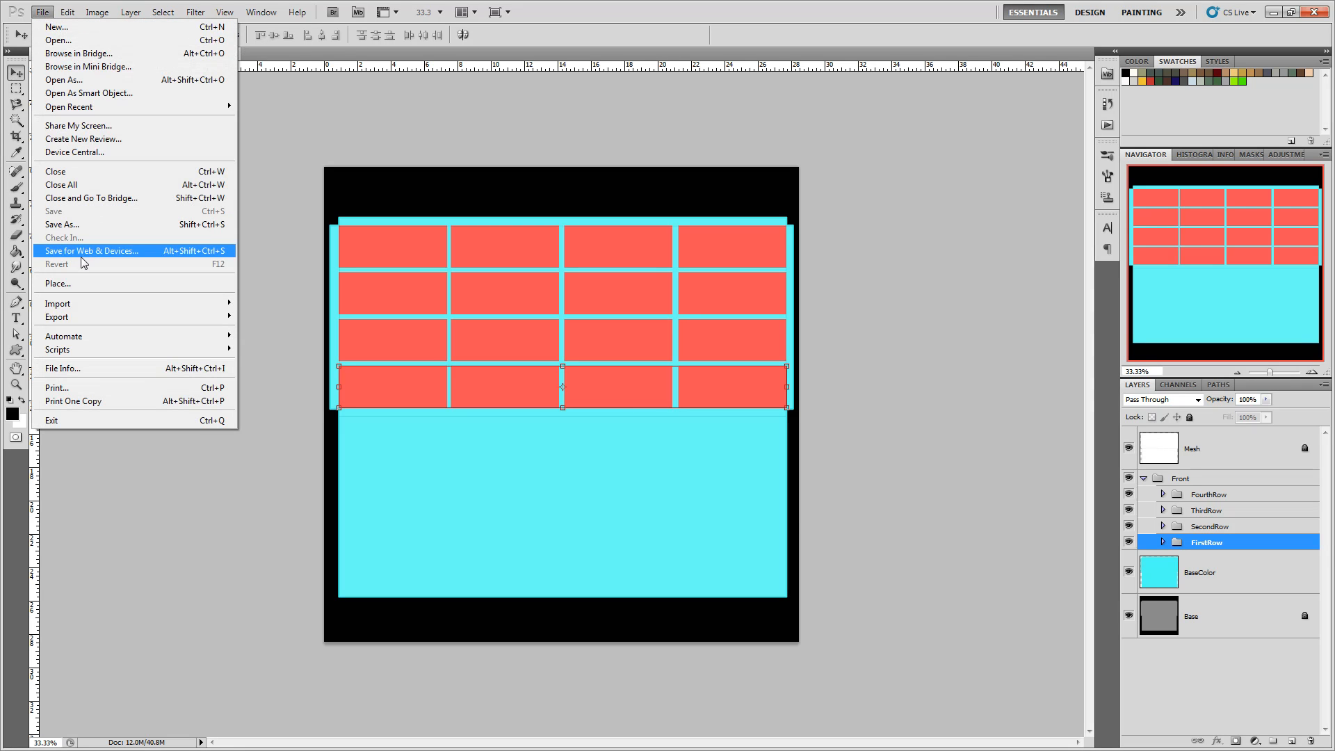
left_click(82, 225)
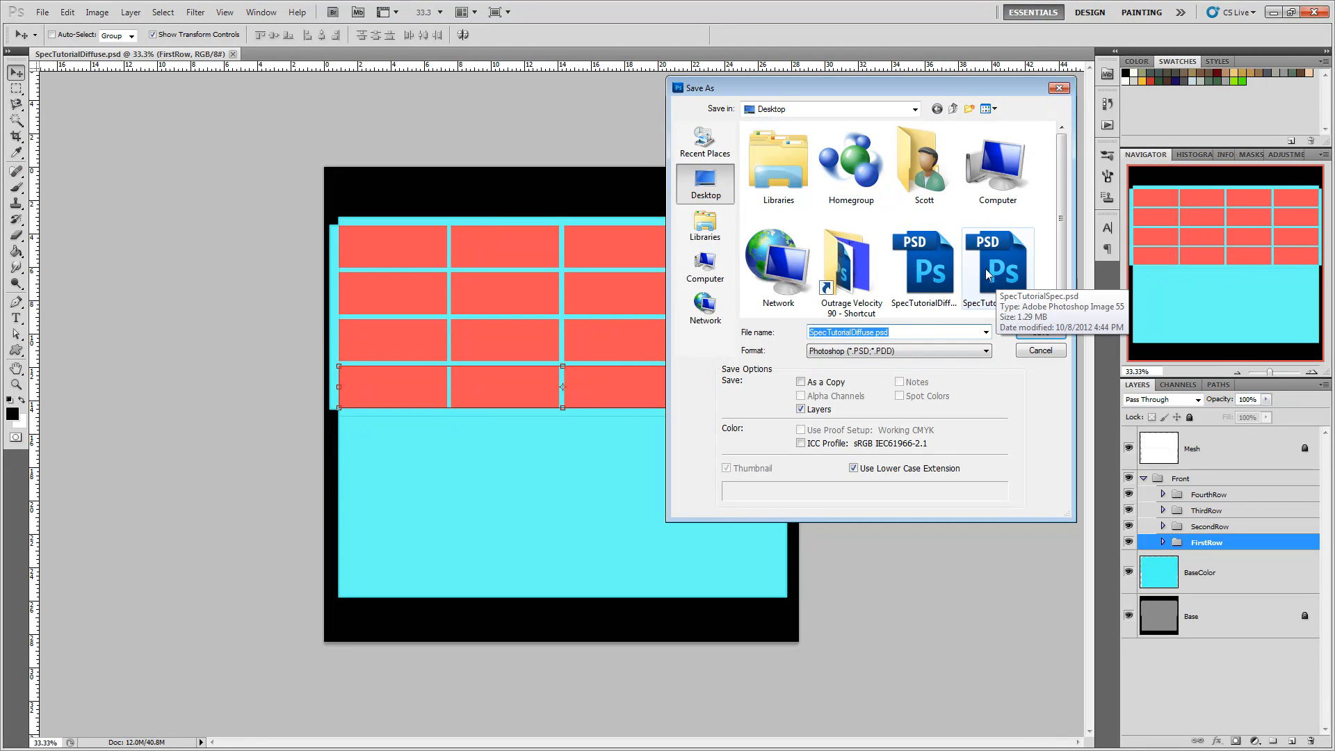
left_click(990, 269)
left_click(1028, 335)
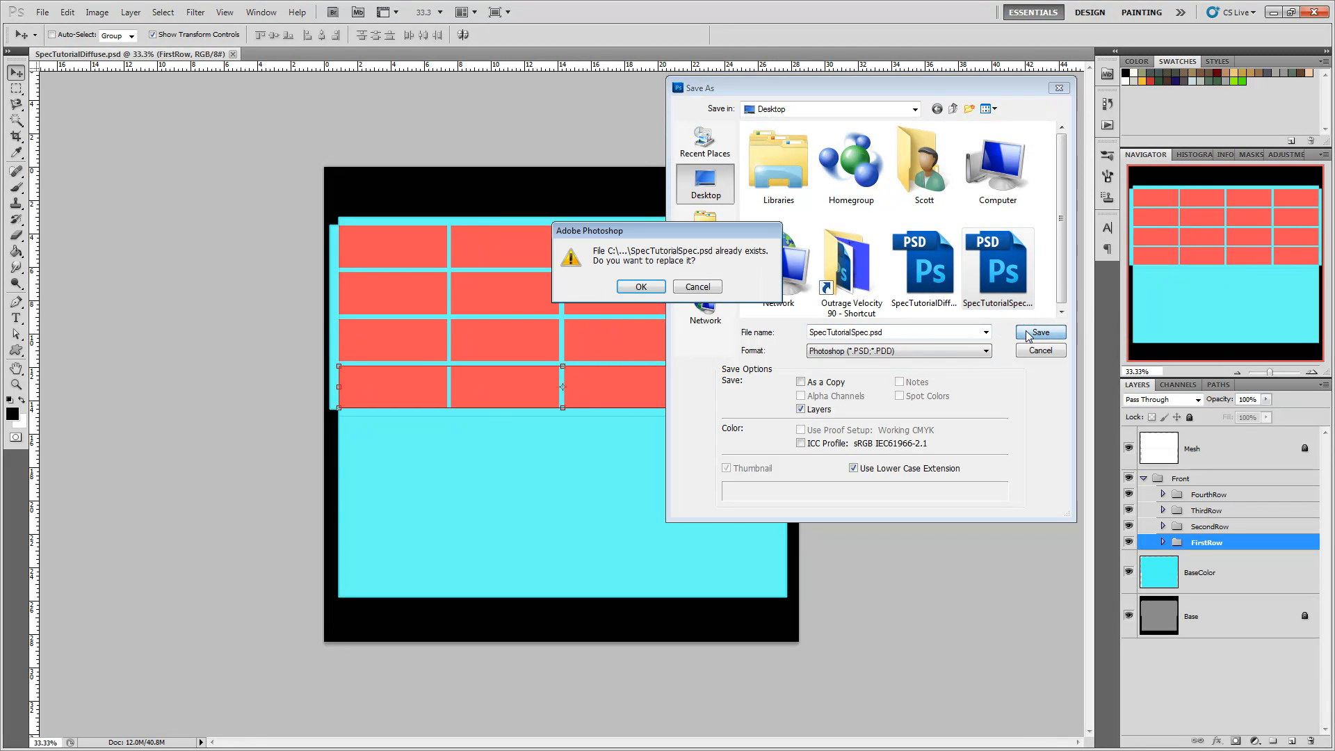
left_click(657, 286)
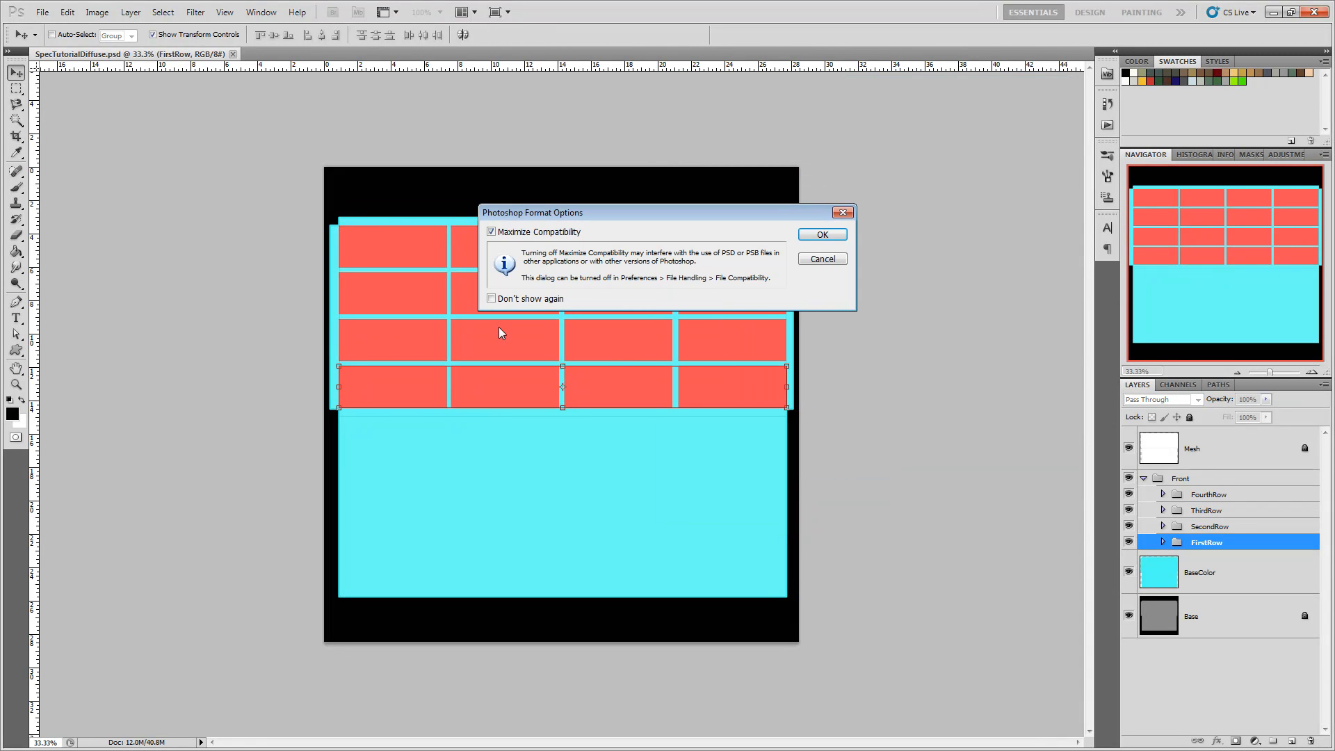
left_click(821, 237)
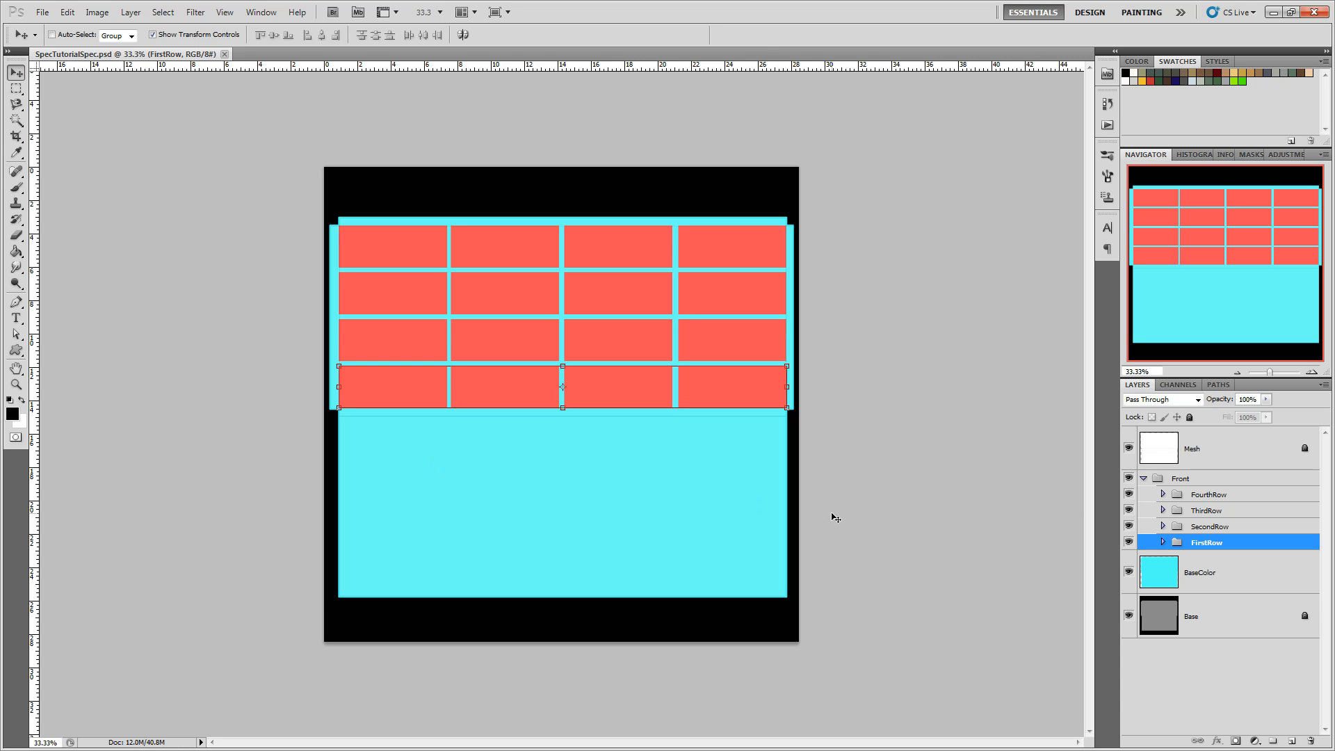
Select the BaseColor layer and review the black foreground color 000000 in the Color Picker.
left_click(1245, 578)
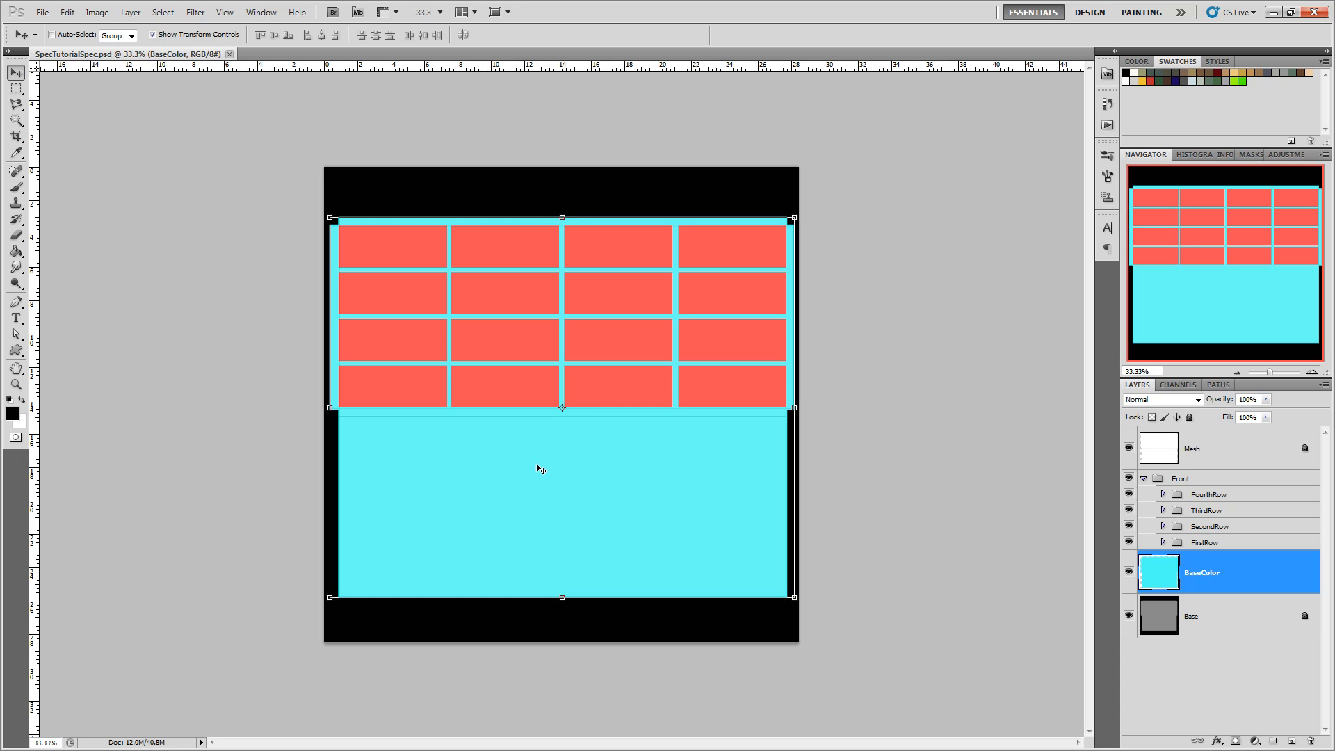
left_click(17, 413)
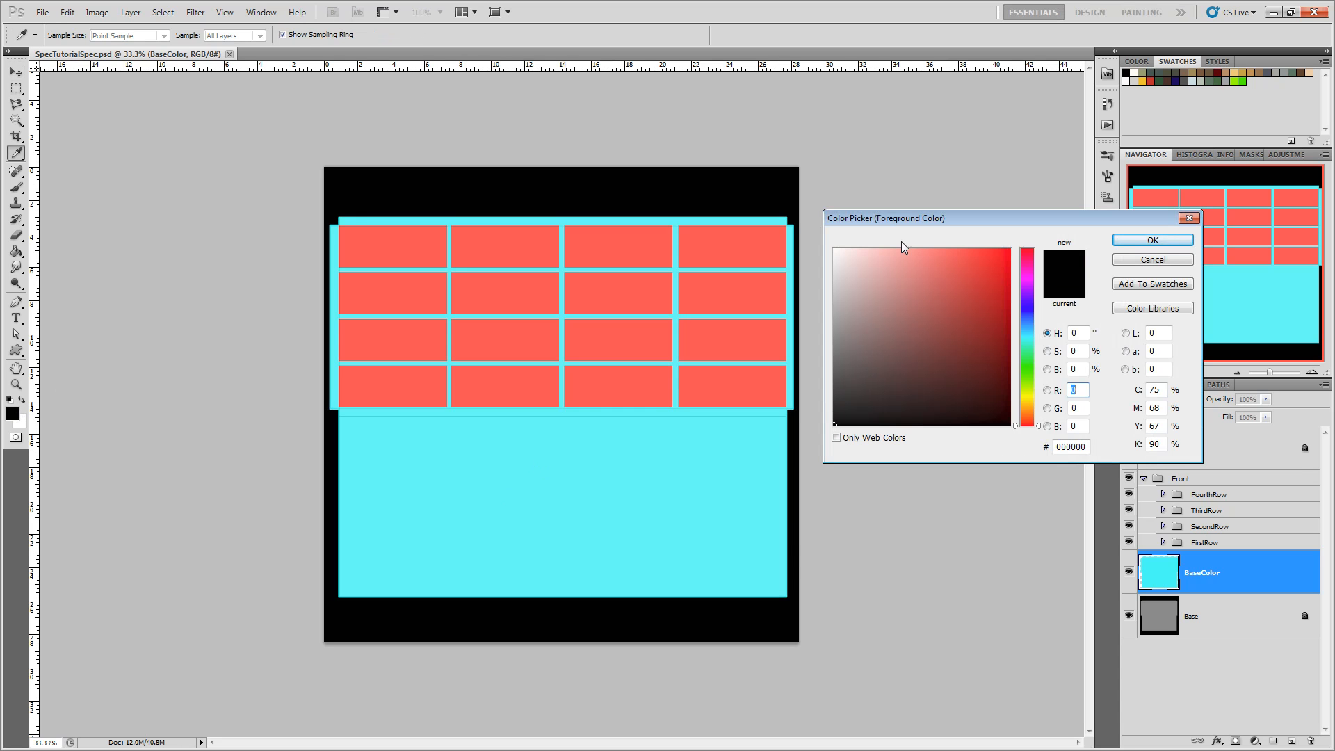
left_click_drag(954, 222, 797, 245)
mouse_move(678, 445)
left_mouse_down()
mouse_move(654, 312)
mouse_move(610, 289)
mouse_move(554, 430)
mouse_move(409, 473)
mouse_move(408, 240)
mouse_move(184, 481)
mouse_move(194, 343)
mouse_move(170, 238)
mouse_move(100, 457)
left_mouse_up()
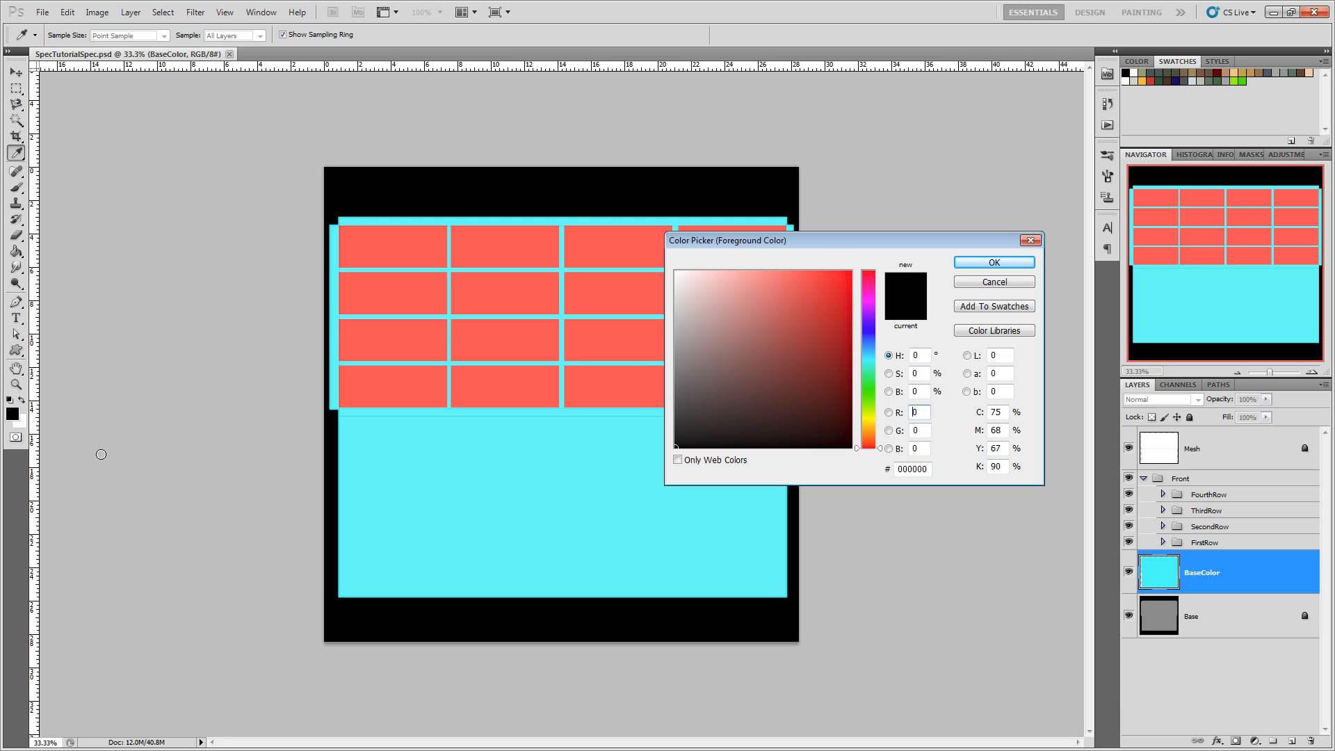
left_click_drag(843, 240, 980, 106)
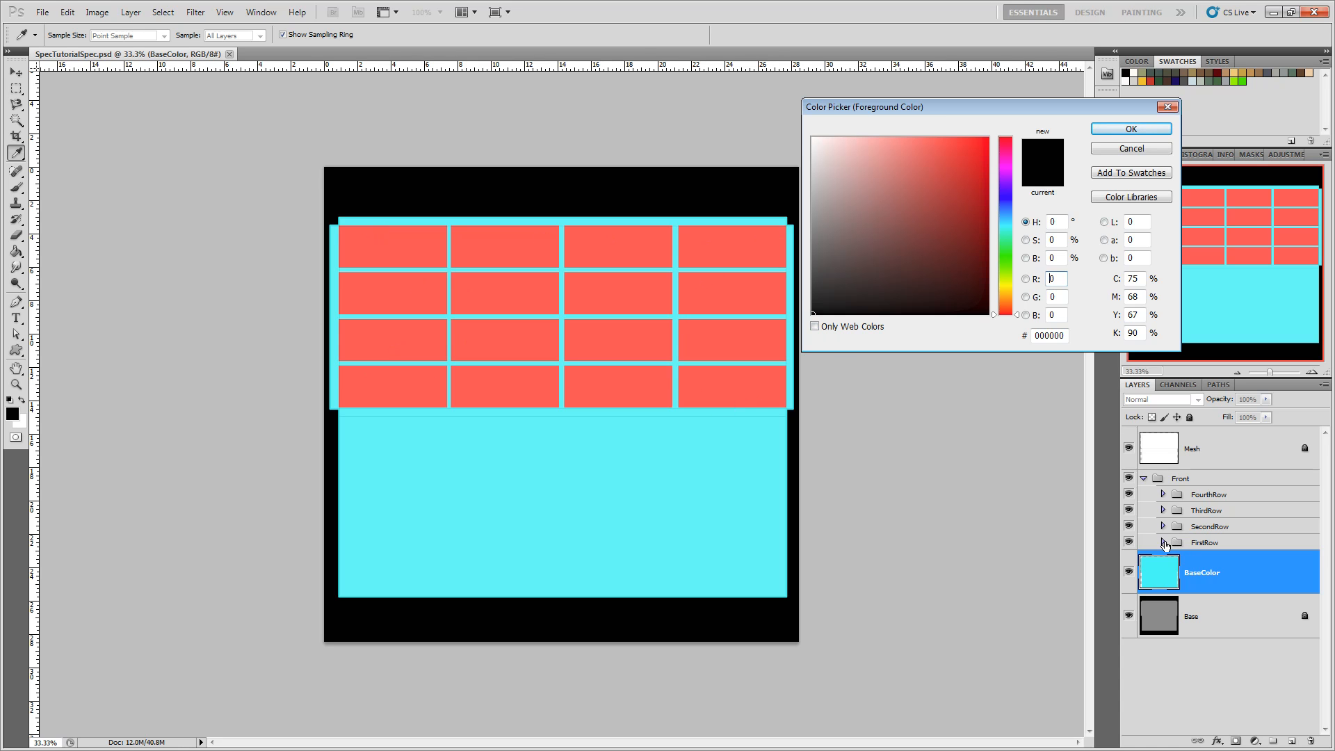
left_click(1113, 128)
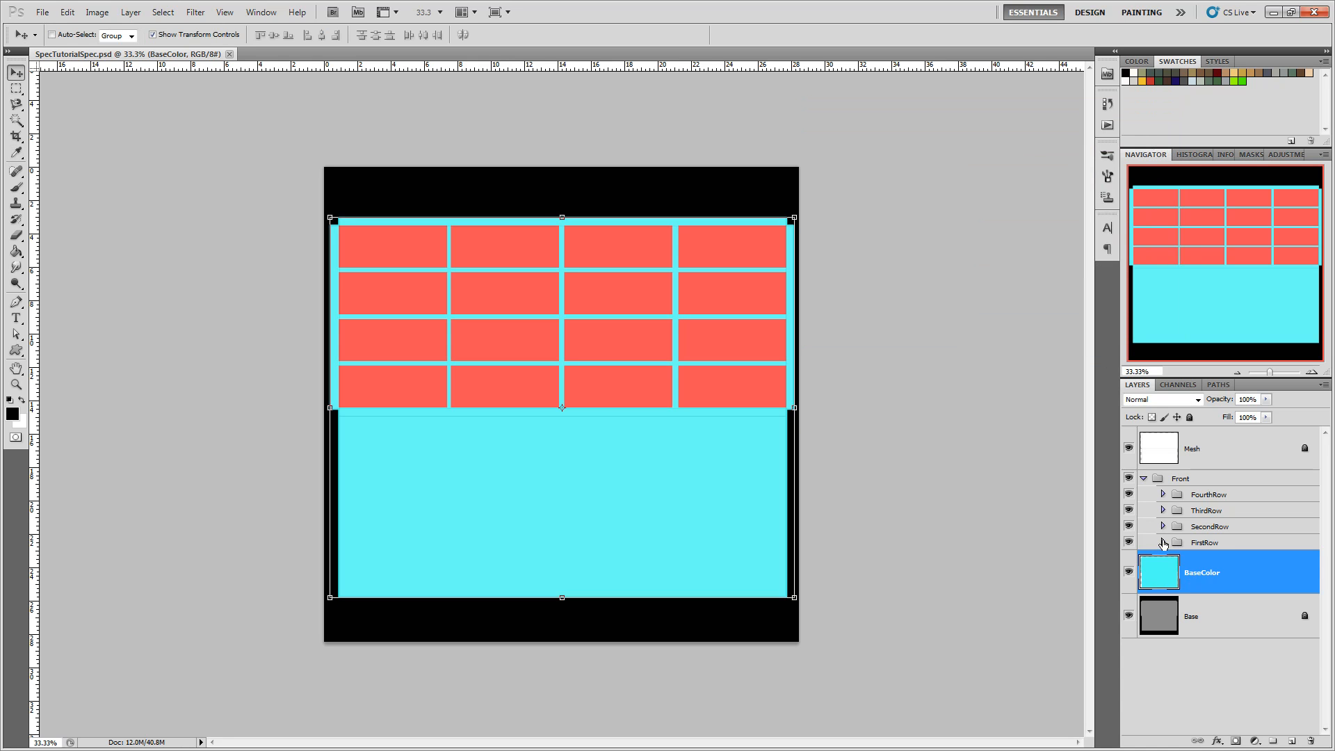
Fill the 0,0 rectangle of the FirstRow group with black using the Paint Bucket, and hide the Mesh layer.
left_click(1162, 542)
left_click(1240, 704)
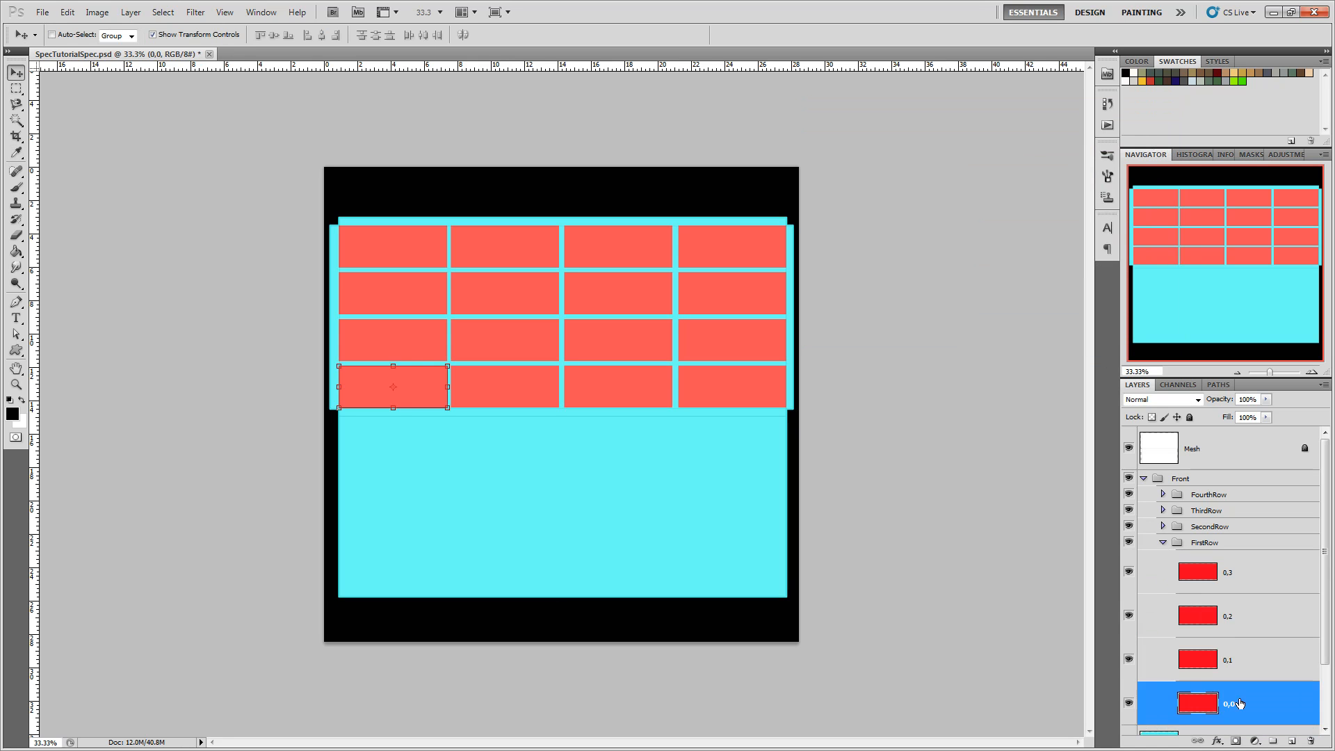
left_click(1196, 707, "ctrl")
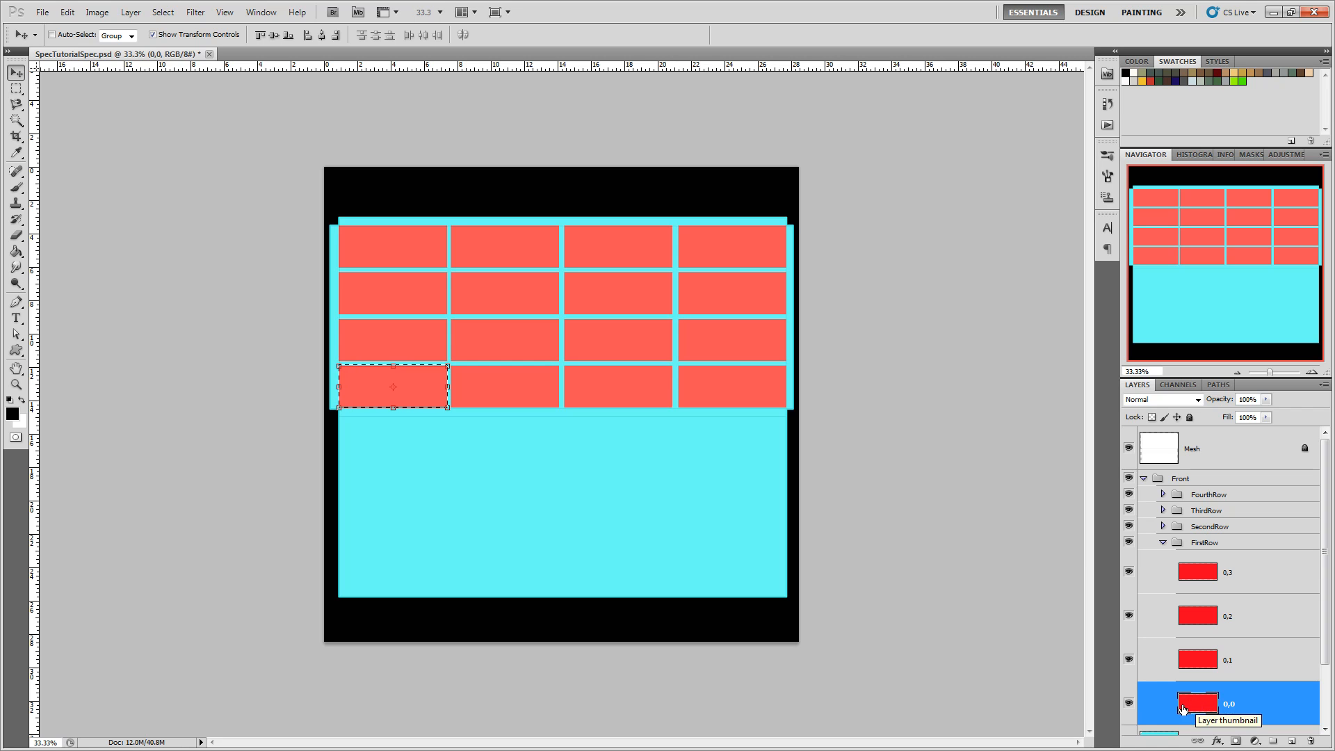
left_click(15, 251)
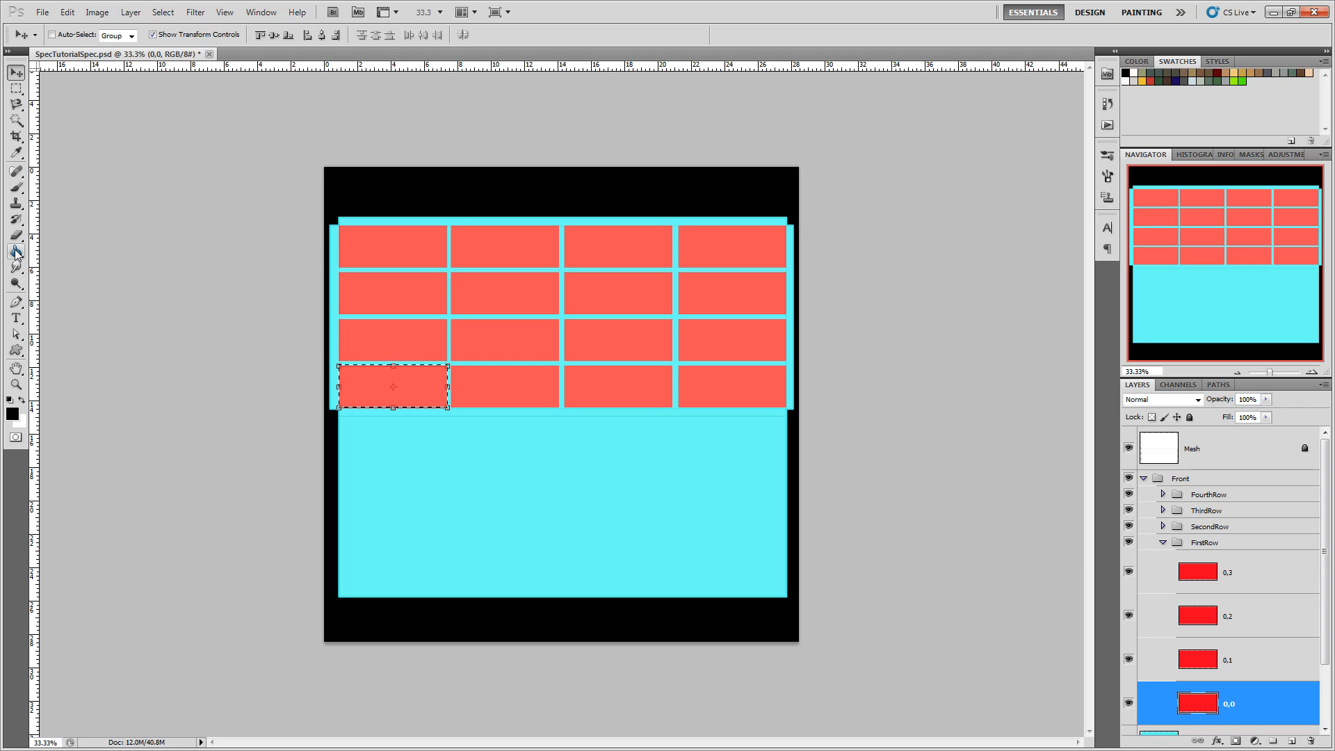
left_click(363, 372)
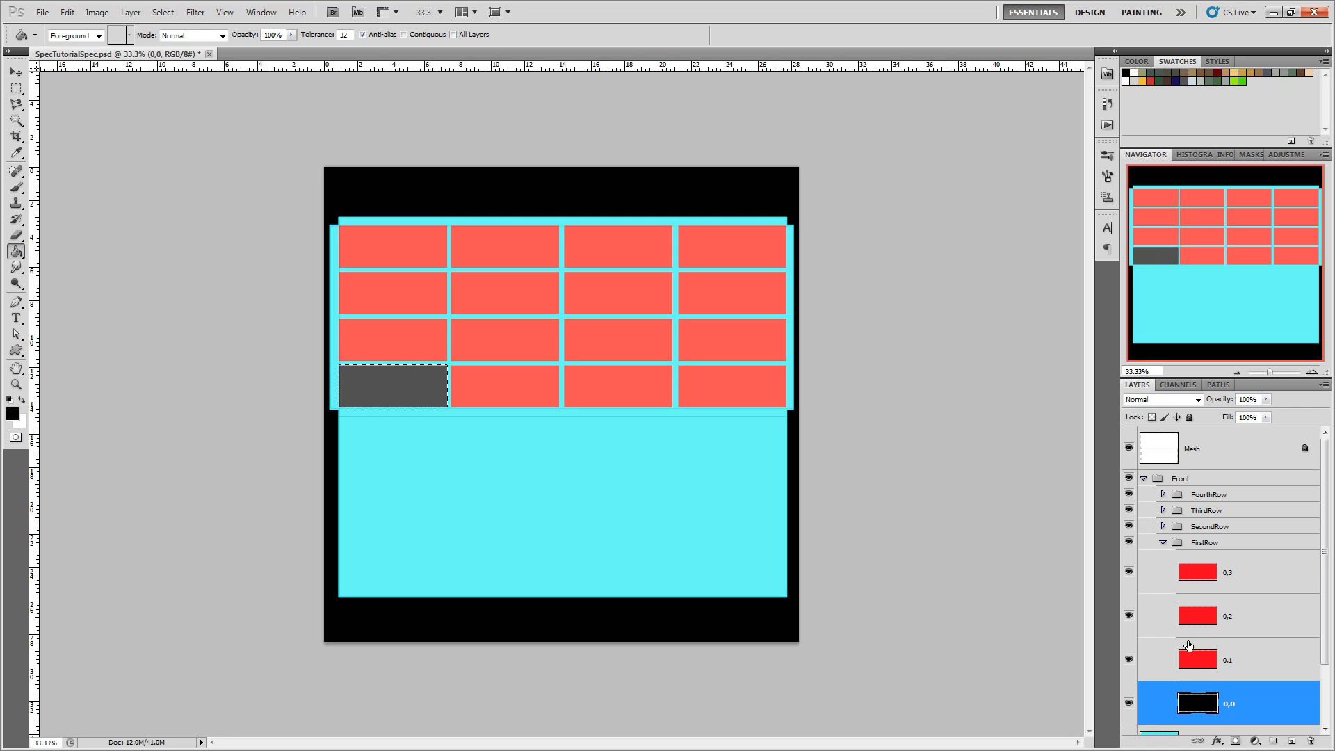
left_click(1128, 448)
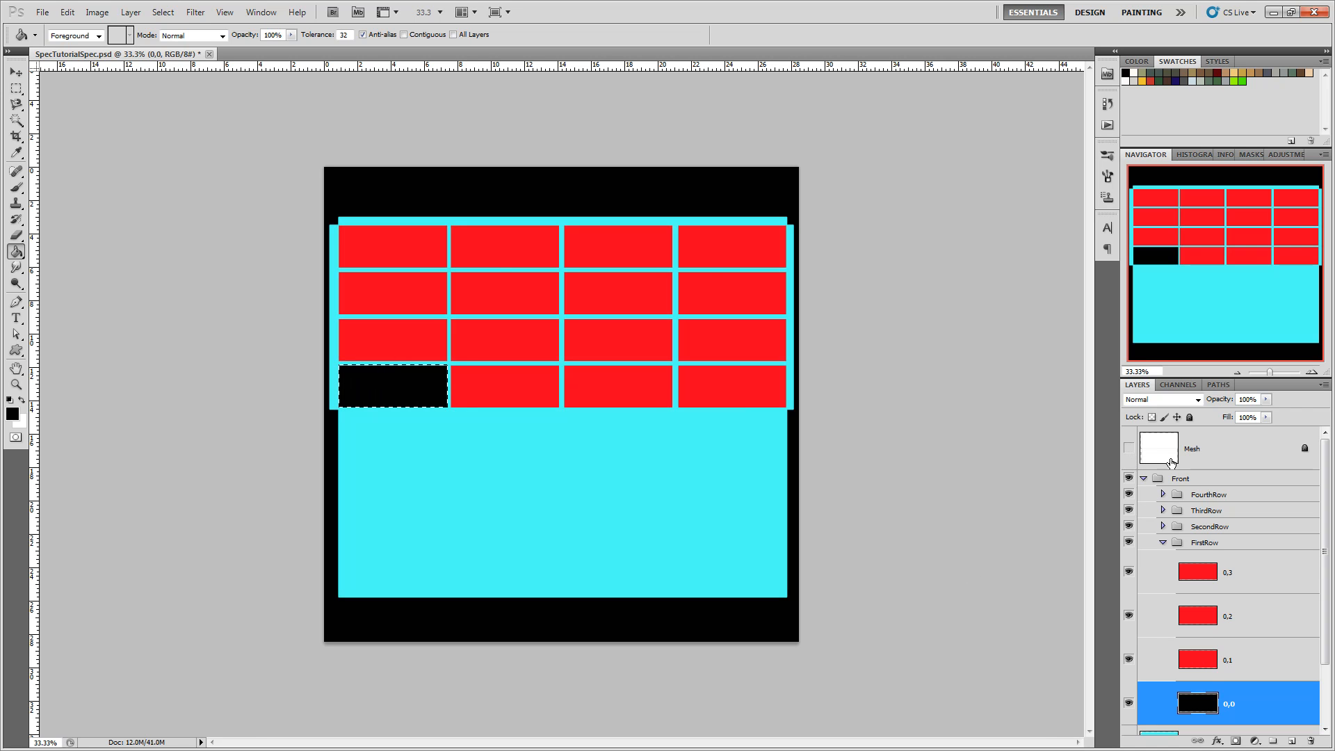
Fill the 0,1 and 0,2 rectangles of the FirstRow group with black, each selected on its own layer.
left_click(1206, 668, "ctrl")
left_click(1246, 668)
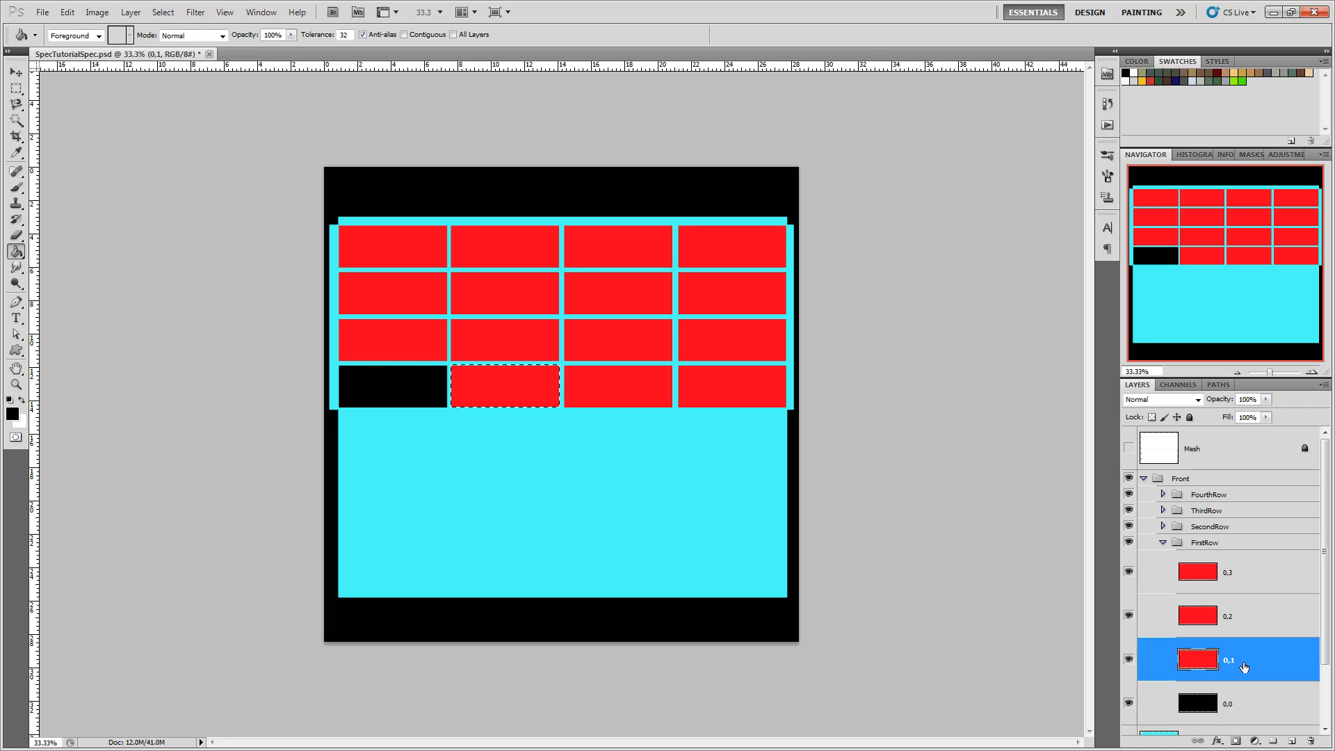
left_click(518, 382)
left_click(1201, 616)
left_click(1205, 616, "ctrl")
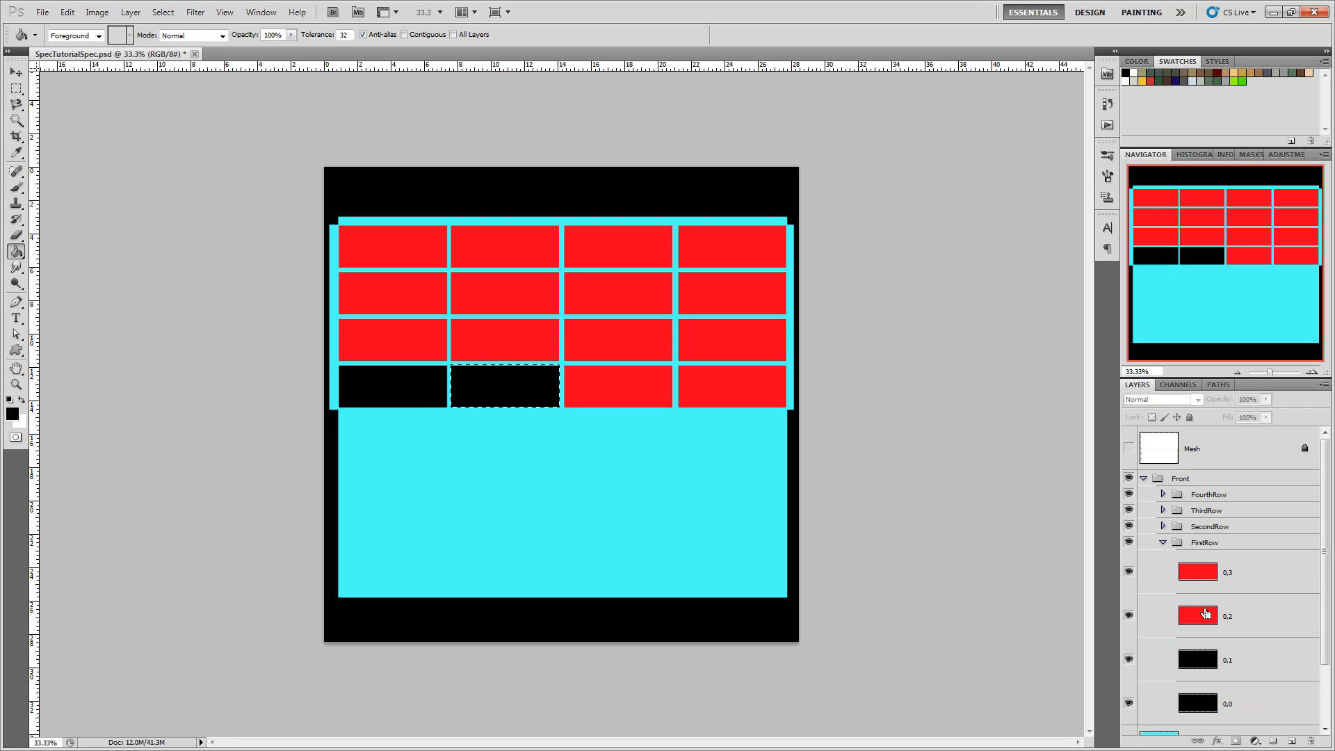
left_click(1240, 622)
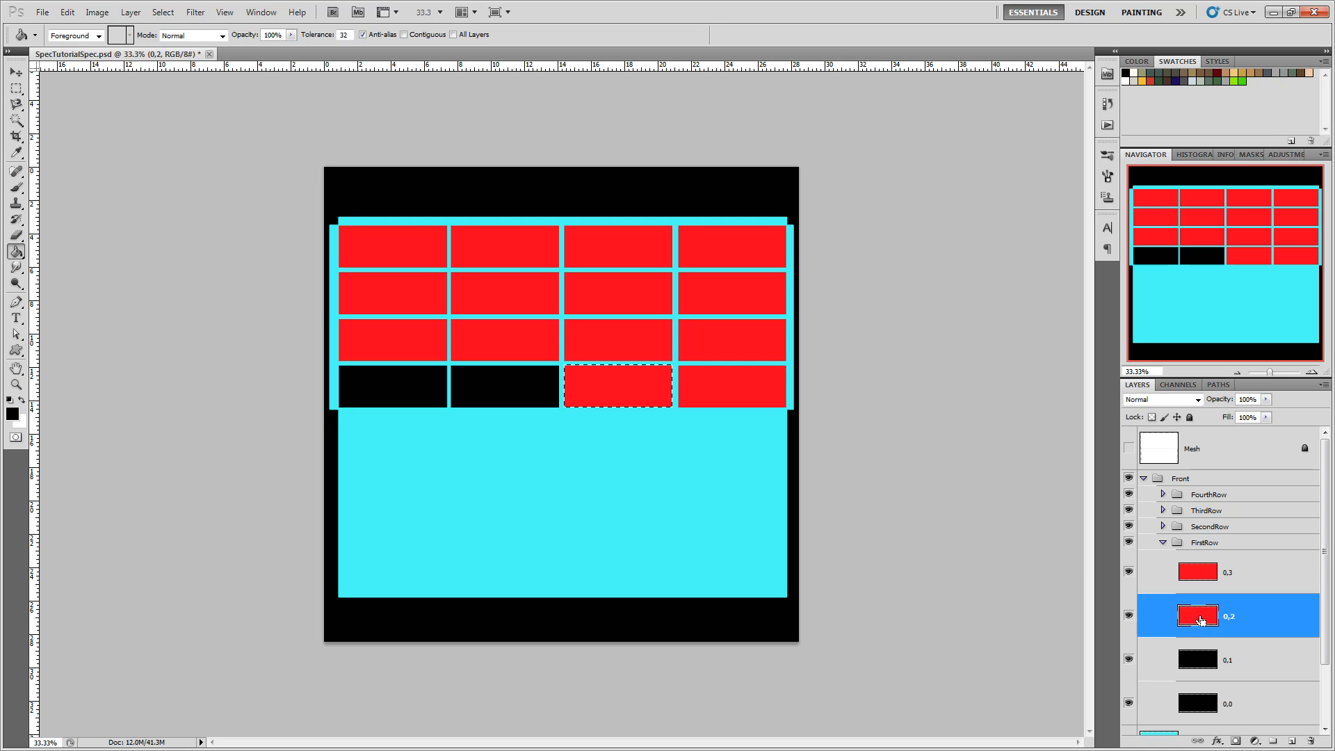
left_click(659, 392)
Fill the 0,3 rectangle with black, clear the selection and collapse the FirstRow group.
left_click(1210, 574)
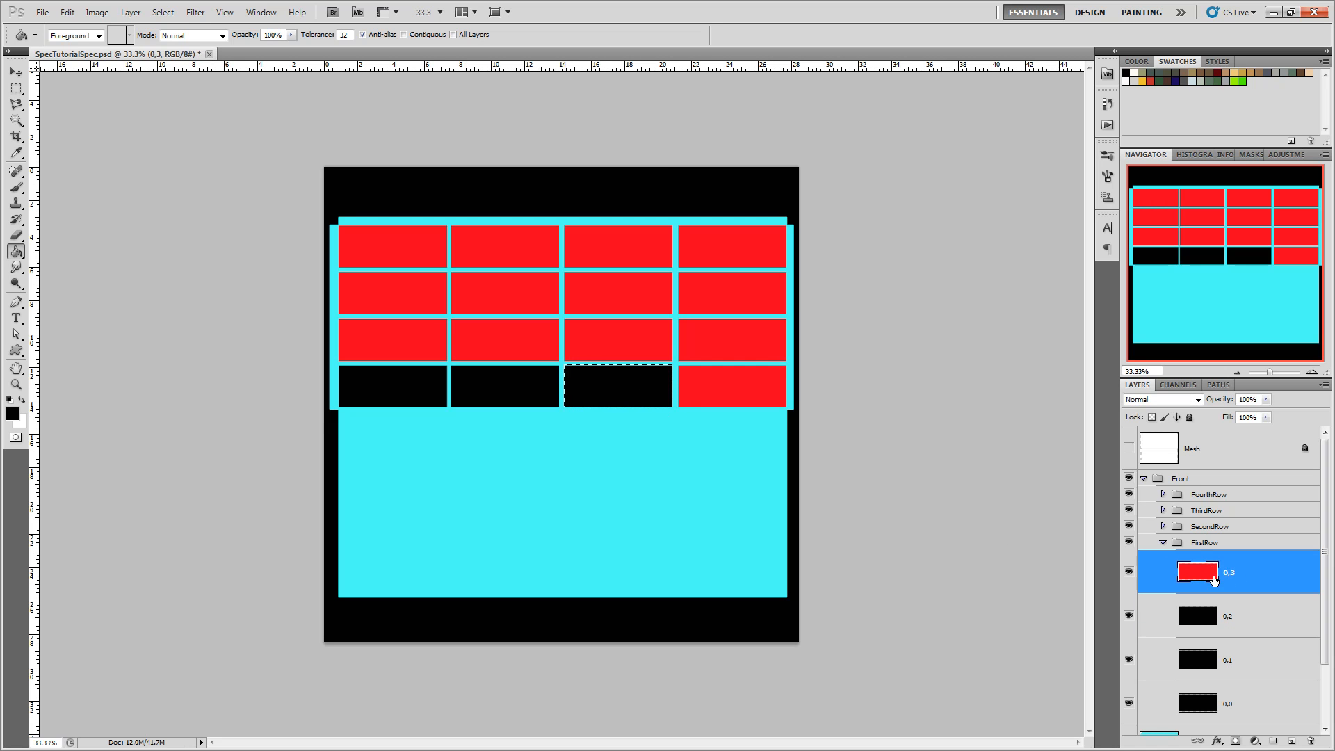
left_click(1211, 575, "ctrl")
left_click(754, 402)
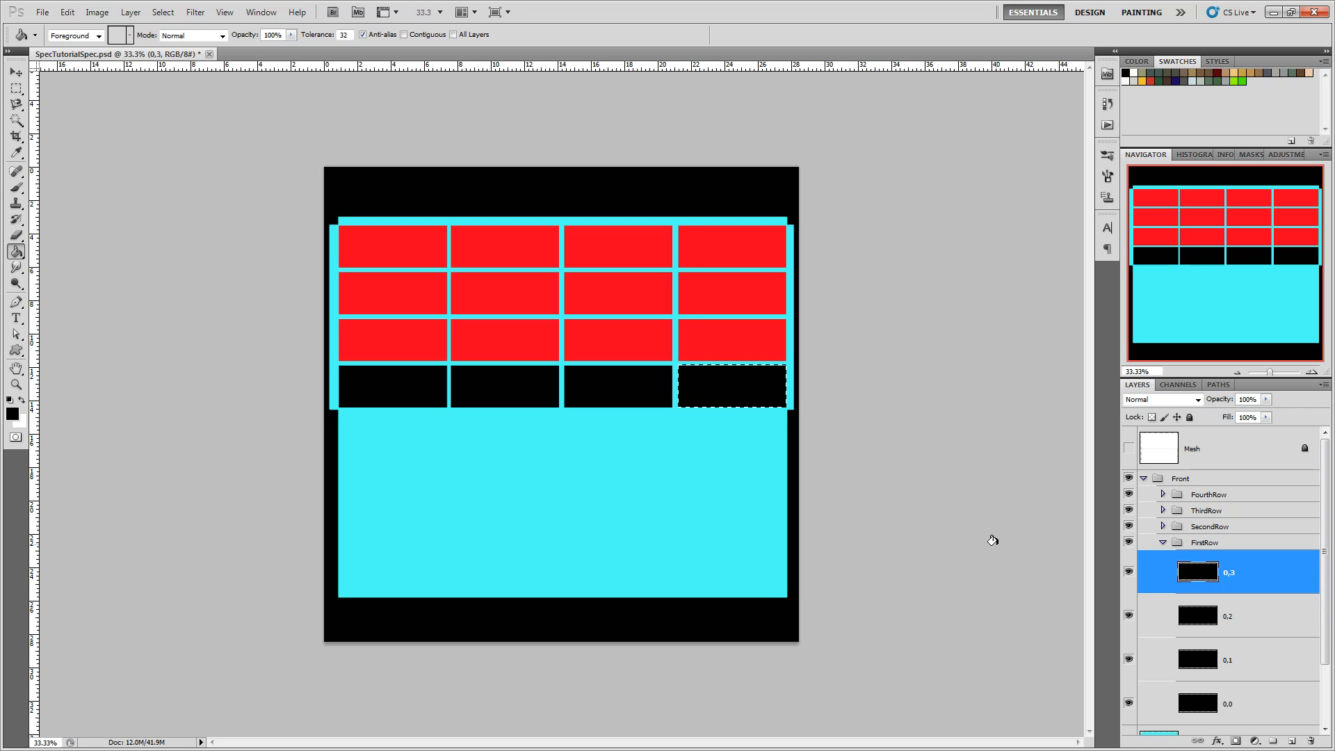
key("ctrl+d")
left_click(1173, 544)
left_click(1163, 543)
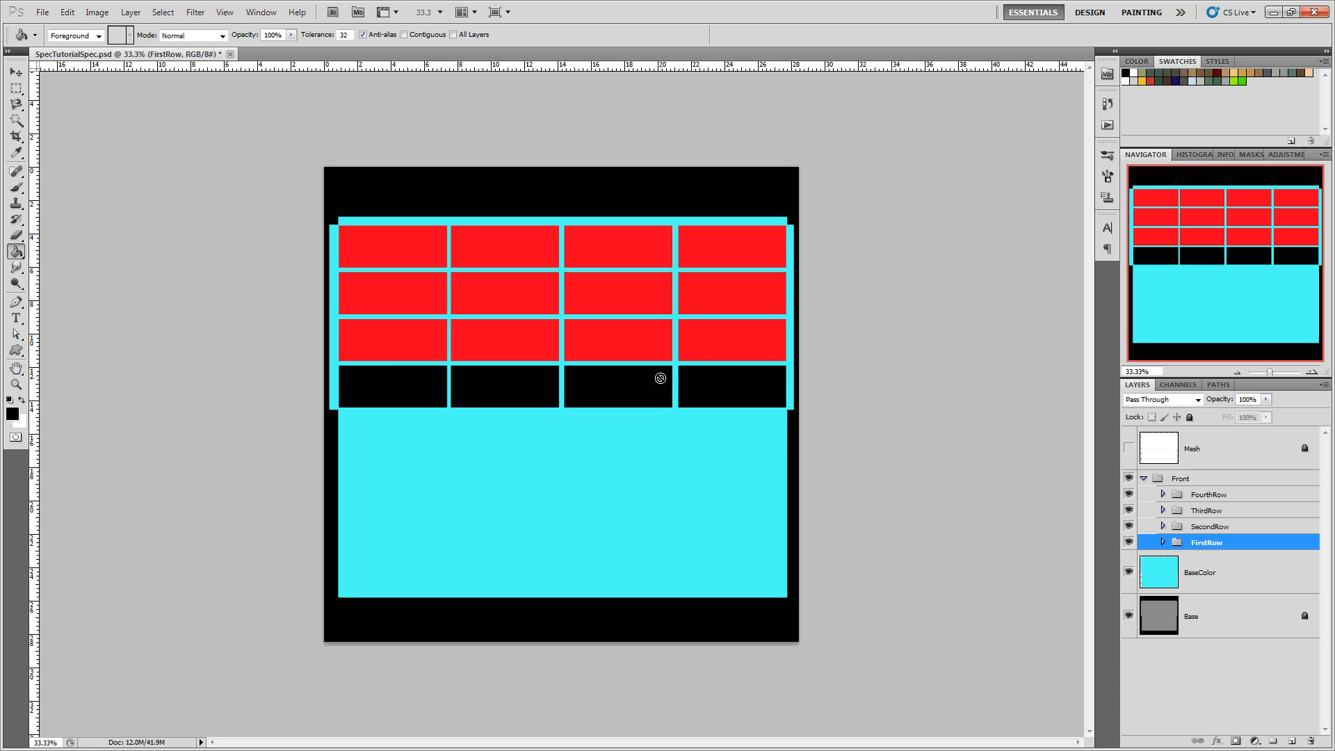
Set the foreground color to gray 555555 and fill the 1,0 rectangle of the SecondRow group with it.
left_click(1164, 527)
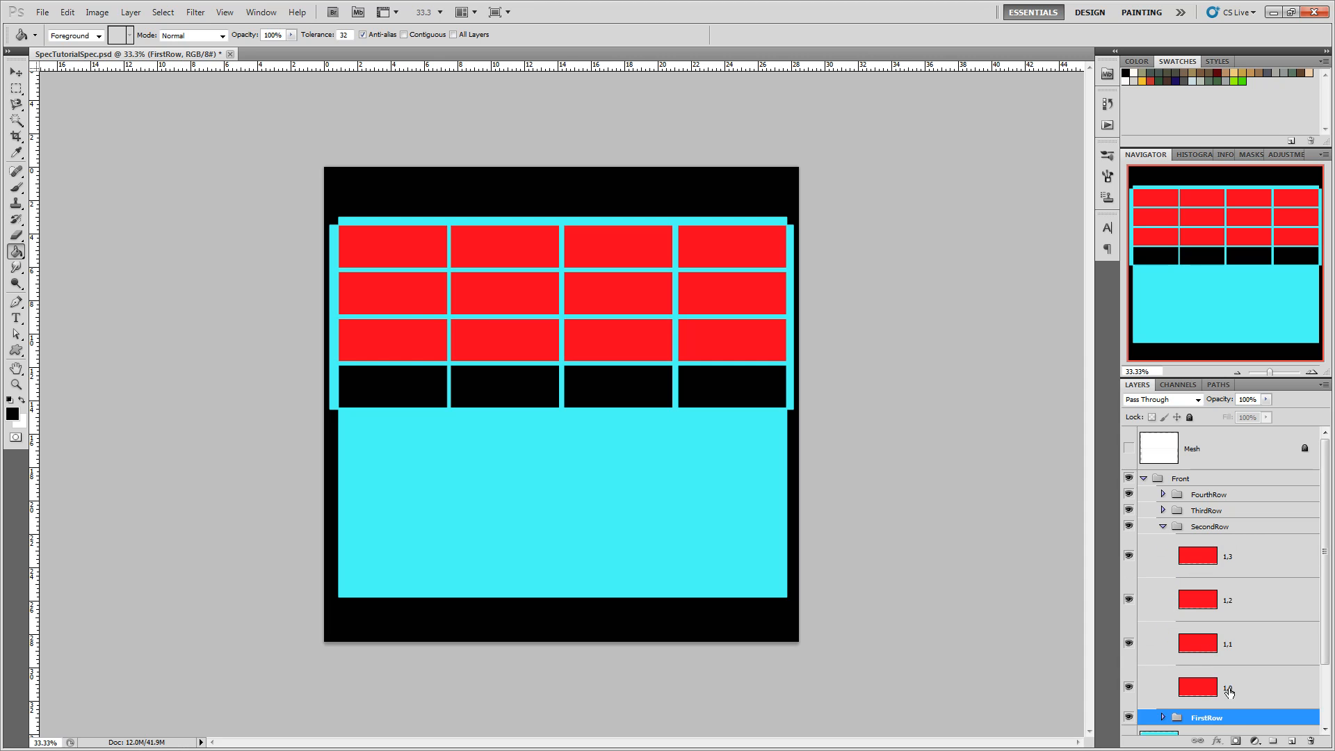
left_click(1202, 692)
left_click(1202, 692, "ctrl")
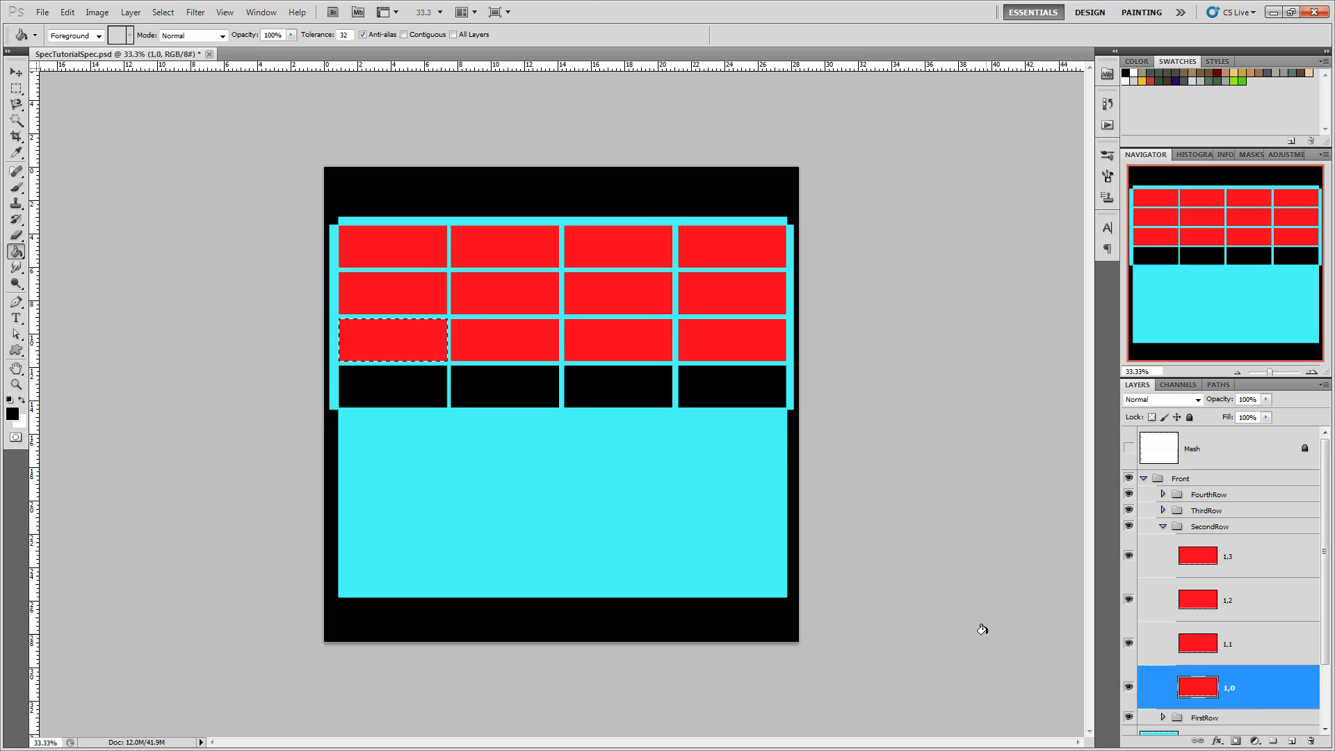
left_click(12, 414)
mouse_move(812, 310)
left_mouse_down()
mouse_move(793, 279)
mouse_move(738, 251)
left_mouse_up()
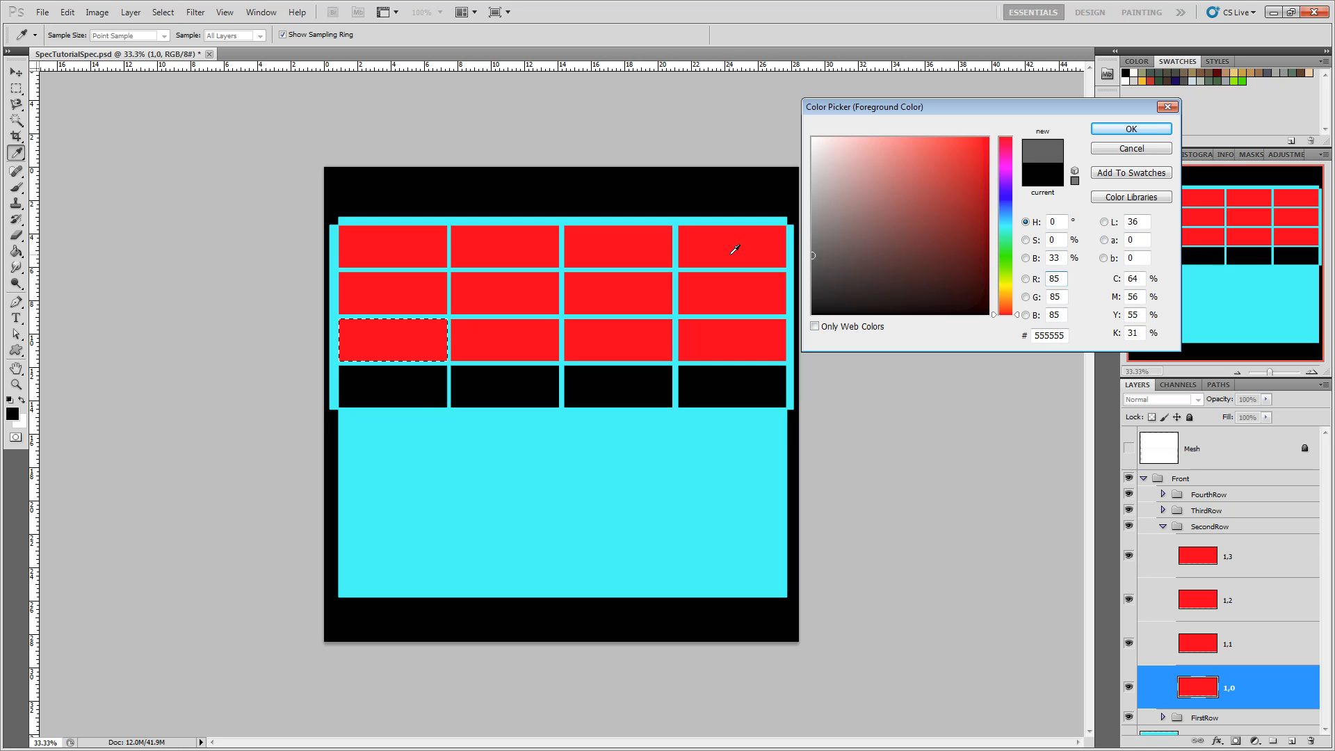
left_click(1131, 129)
key("g")
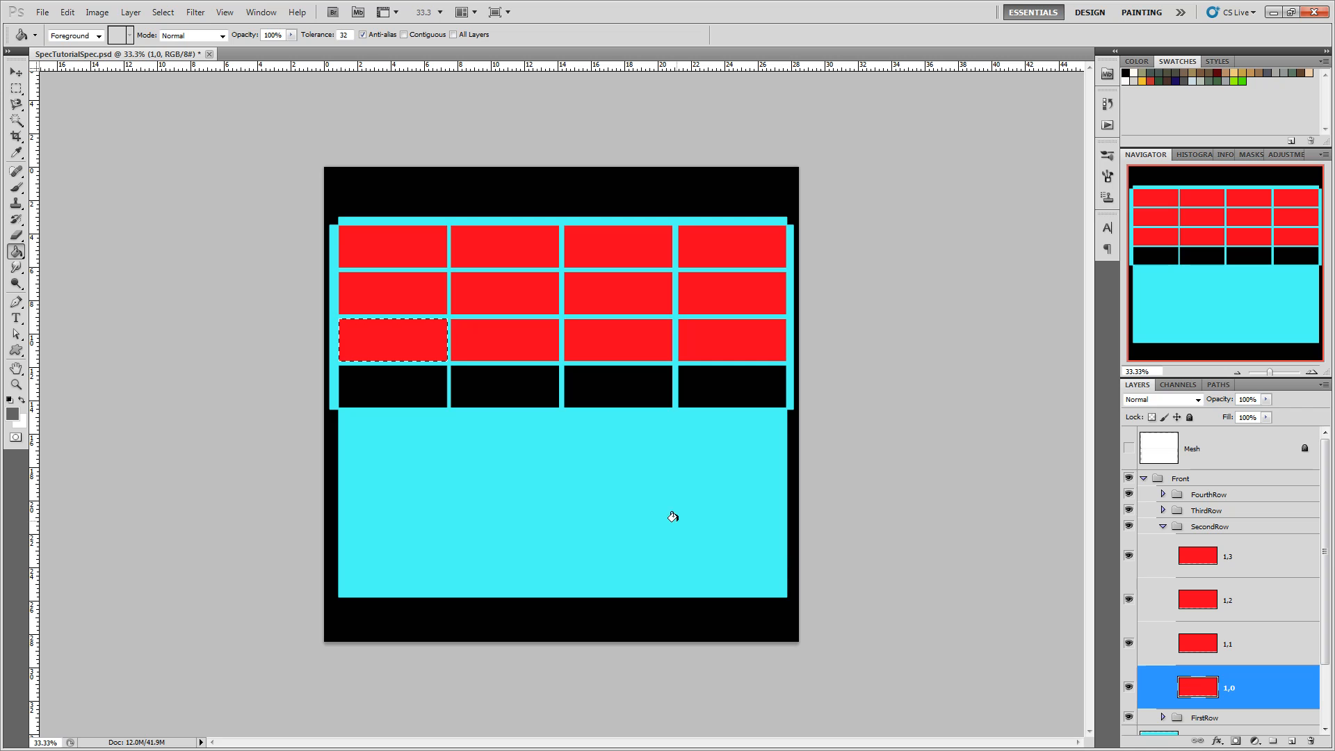
left_click(377, 334)
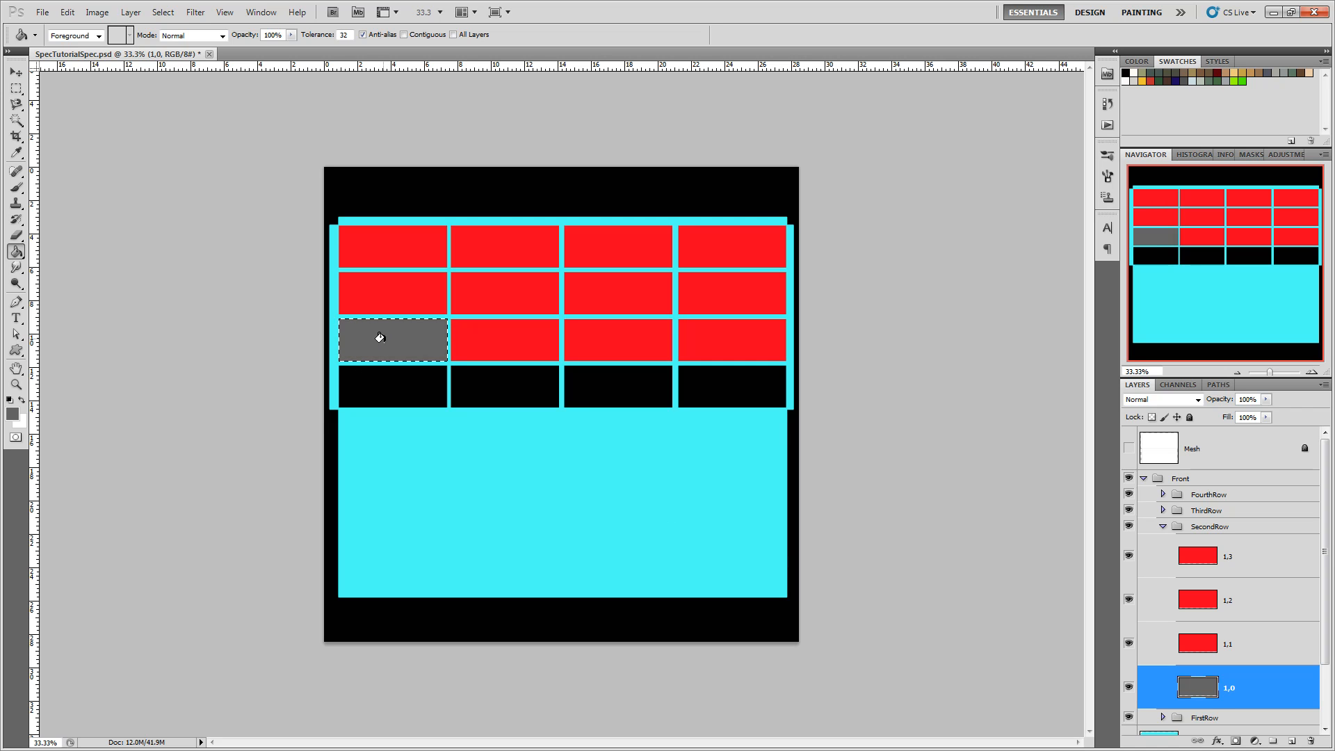
Fill the 1,1 and 1,2 rectangles of the SecondRow group with the gray foreground color, each on its own layer.
left_click(1226, 647)
left_click(1207, 649, "ctrl")
left_click(516, 345)
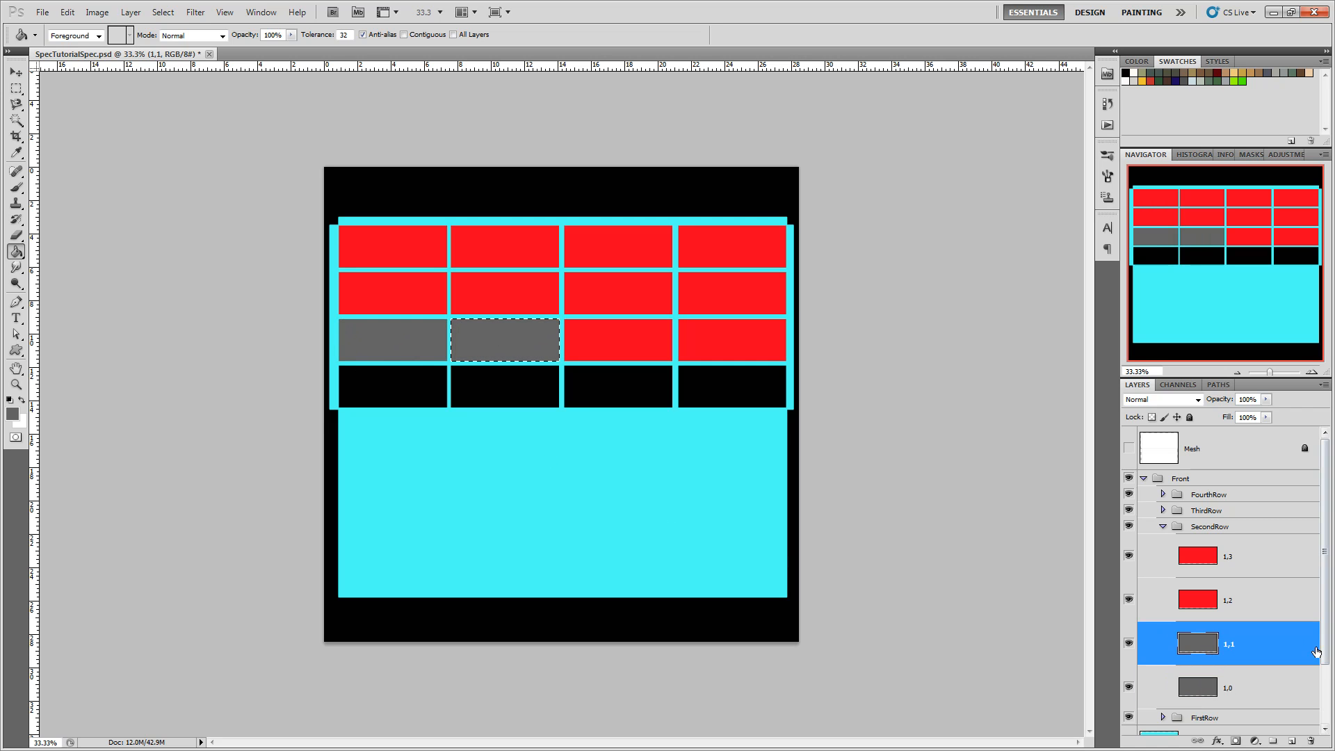
left_click(1227, 602)
left_click(1197, 601, "ctrl")
left_click(608, 333)
Fill the 1,3 rectangle of the SecondRow group with the gray foreground color and collapse the group.
left_click(1232, 554)
left_click(1196, 560, "ctrl")
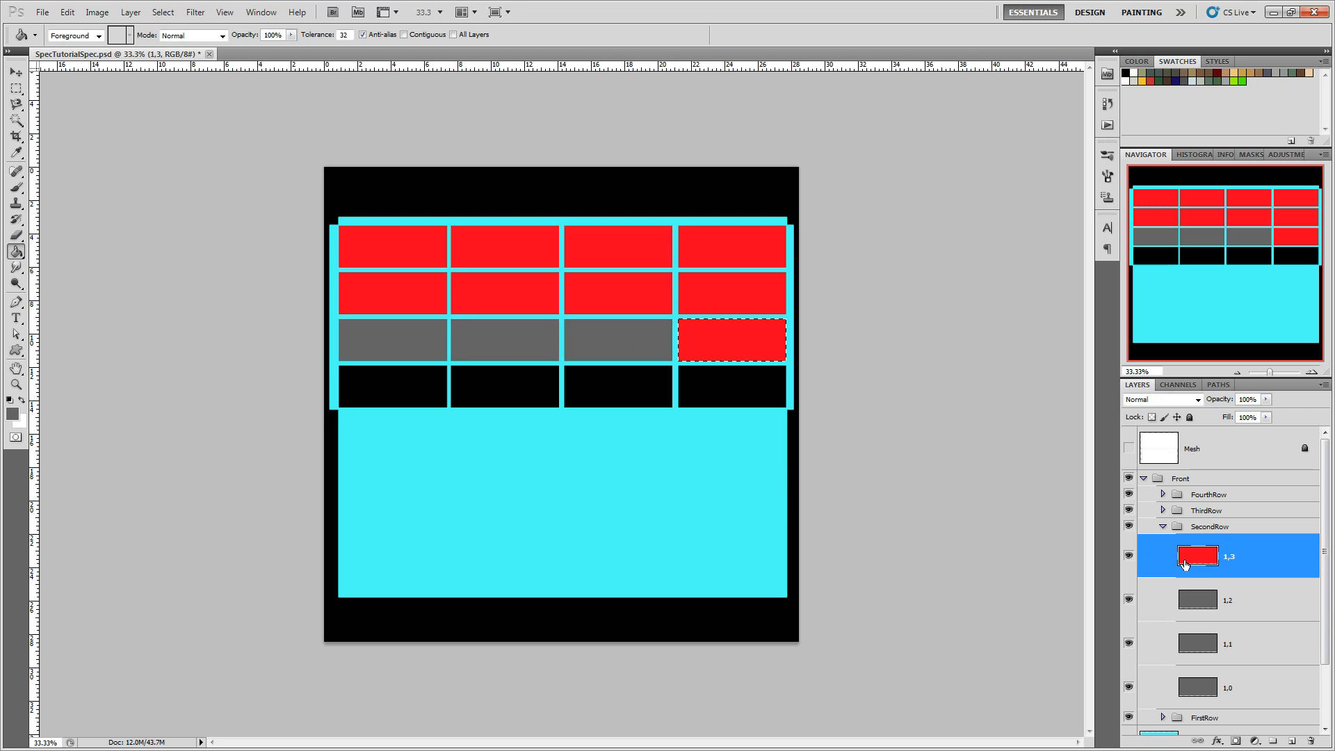
left_click(739, 338)
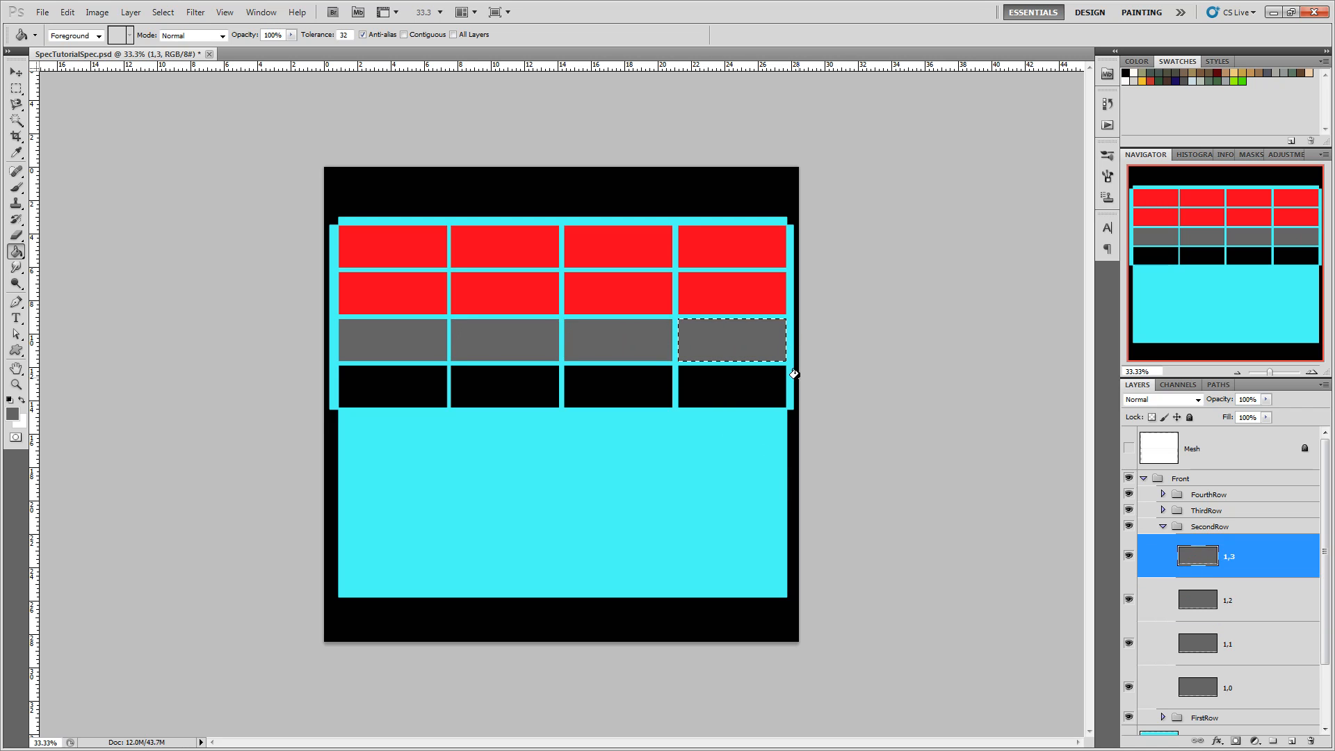
left_click(1163, 527)
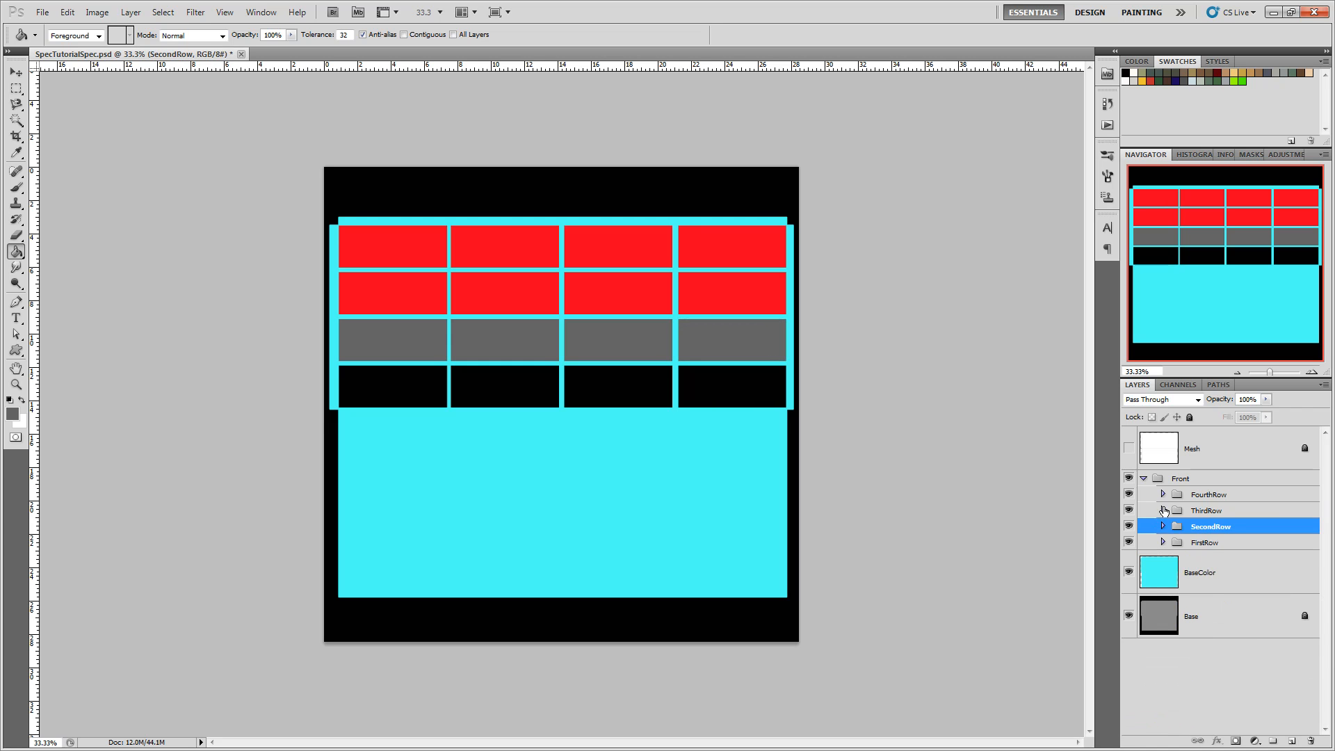
Set the foreground color to gray aaaaaa and fill the 2,0 rectangle of the ThirdRow group with it.
left_click(1163, 511)
left_click(1215, 676)
left_click(1212, 677, "ctrl")
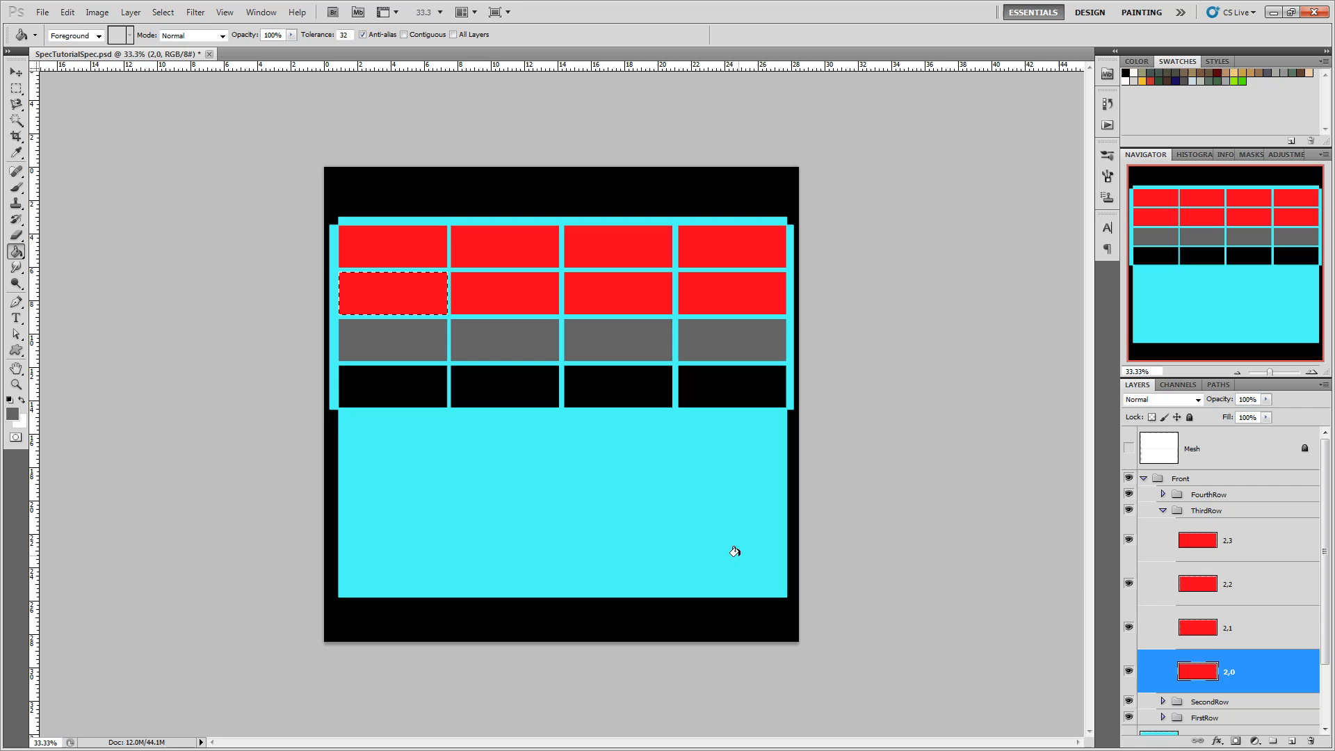
left_click(13, 413)
left_click_drag(820, 244, 767, 212)
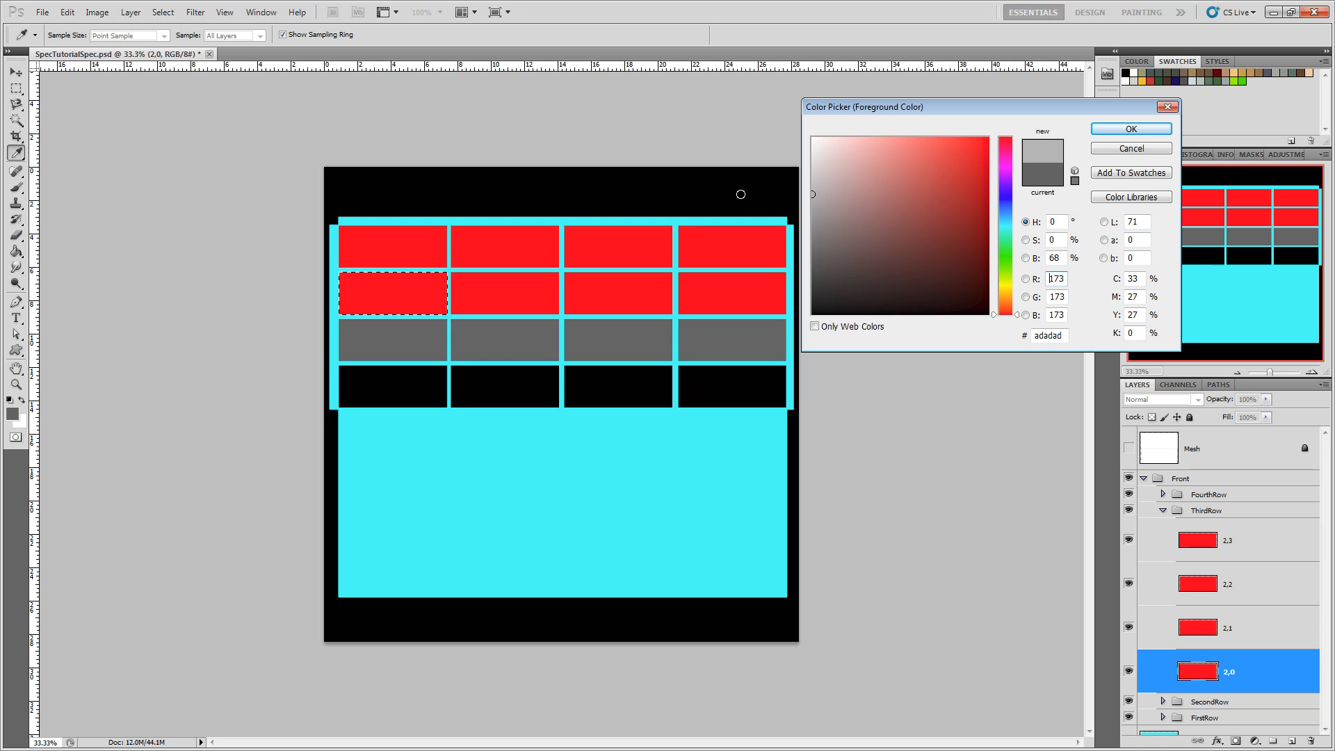
left_click_drag(738, 194, 733, 196)
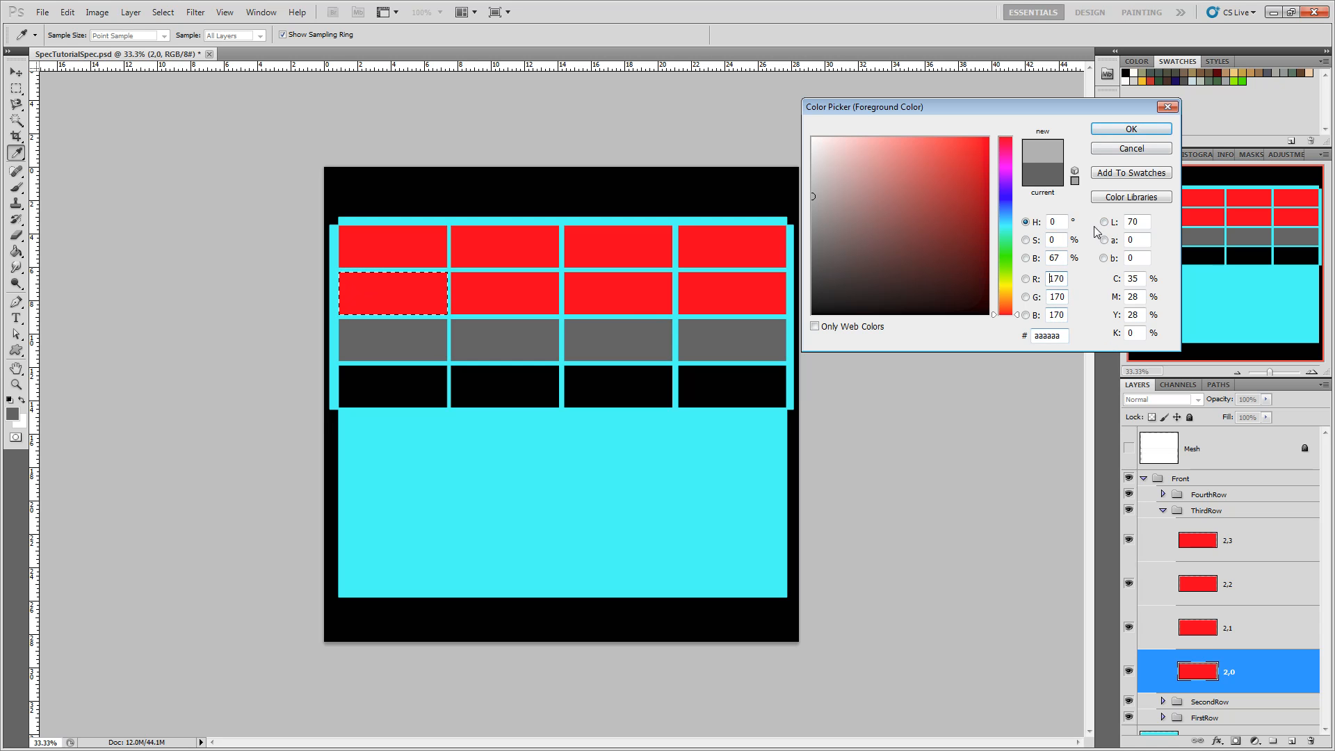
left_click(1131, 129)
key("g")
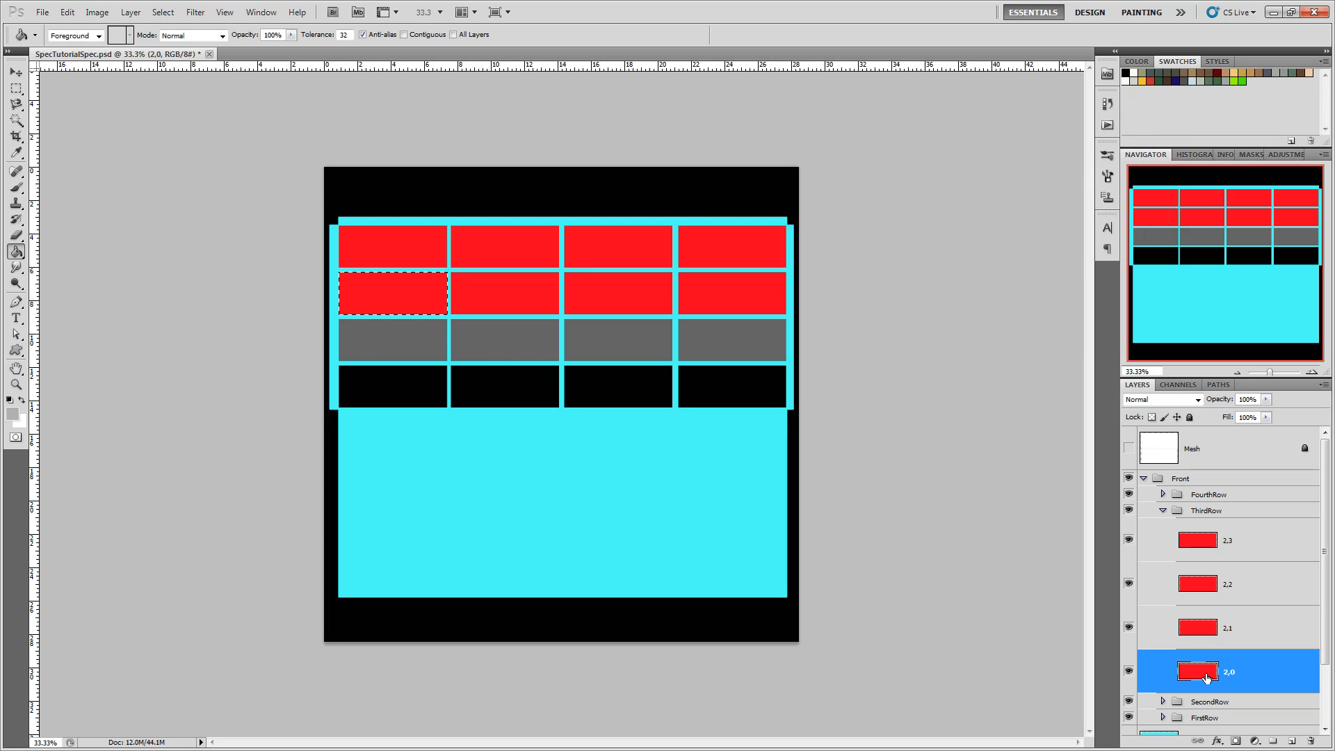
left_click(394, 299)
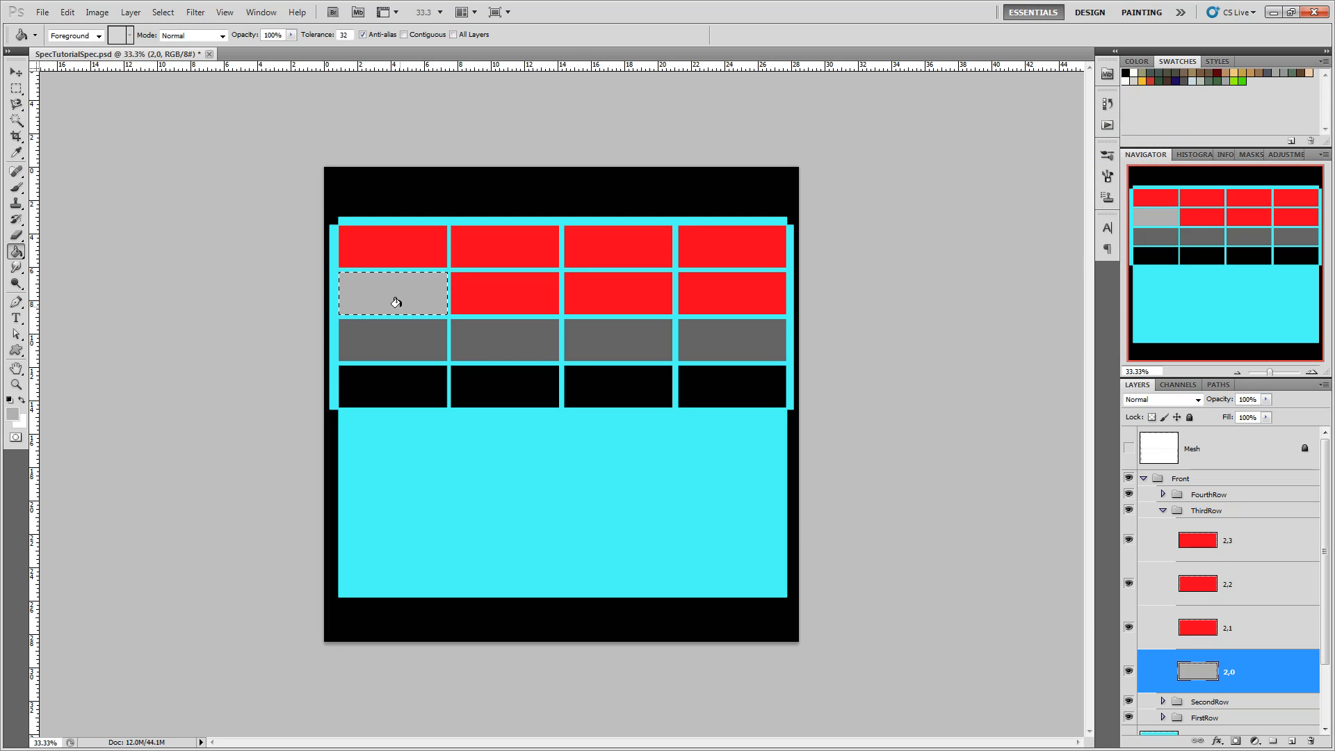
Fill the 2,1 and 2,2 rectangles of the ThirdRow group with the light gray foreground color, each selected on its own layer.
left_click(1244, 642)
left_click(1205, 637, "ctrl")
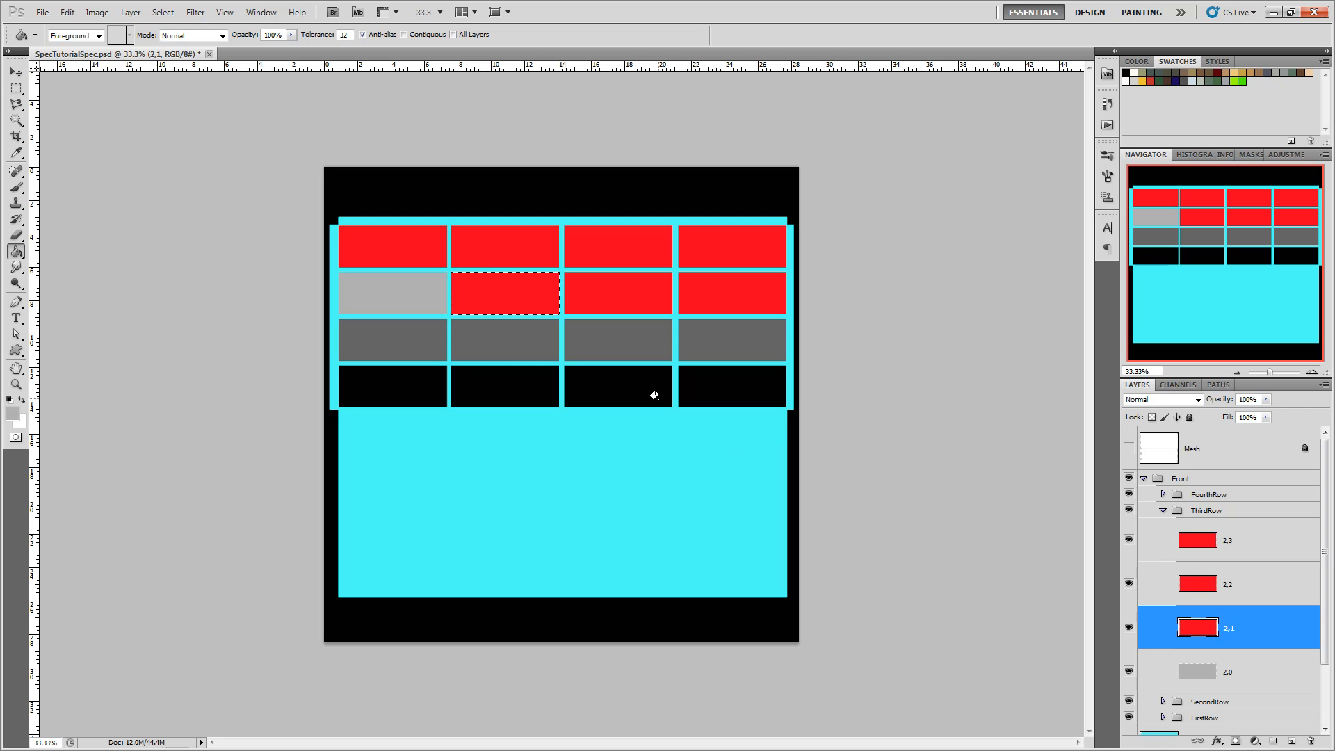
left_click(512, 298)
left_click(1234, 595)
left_click(1208, 590, "ctrl")
left_click(634, 297)
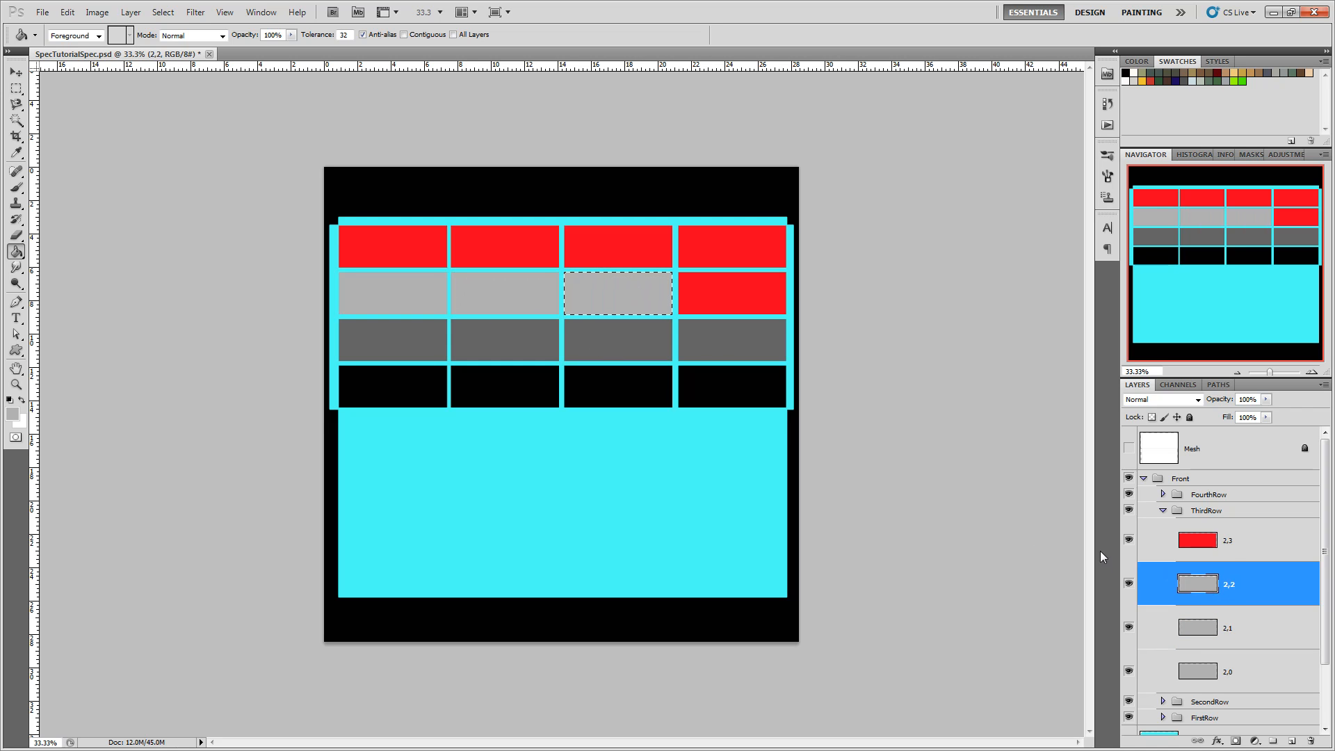
Fill the 2,3 rectangle with the light gray, clear the selection and collapse the ThirdRow group.
left_click(1232, 544)
left_click(1197, 540, "ctrl")
left_click(778, 303)
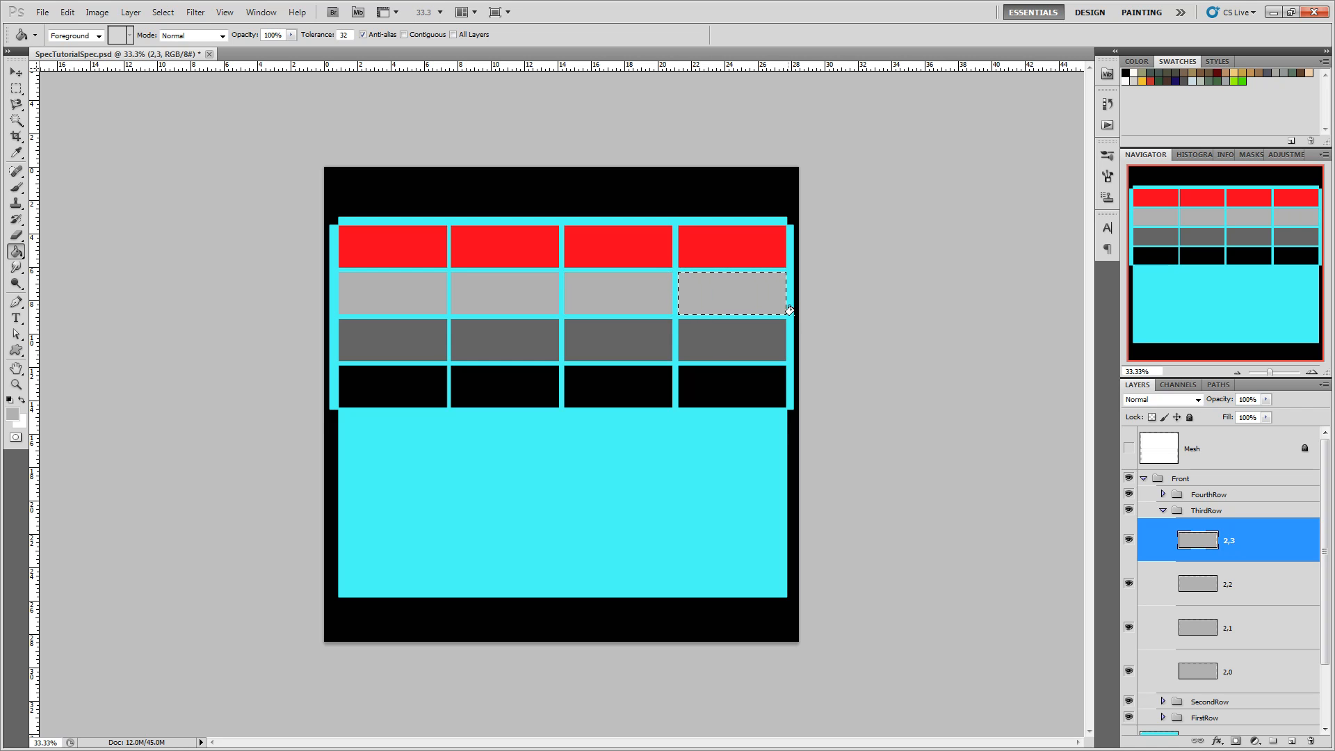
key("ctrl+d")
left_click(1162, 510)
Swap the foreground color to white and fill the 3,0 rectangle of the FourthRow group with it.
left_click(1163, 495)
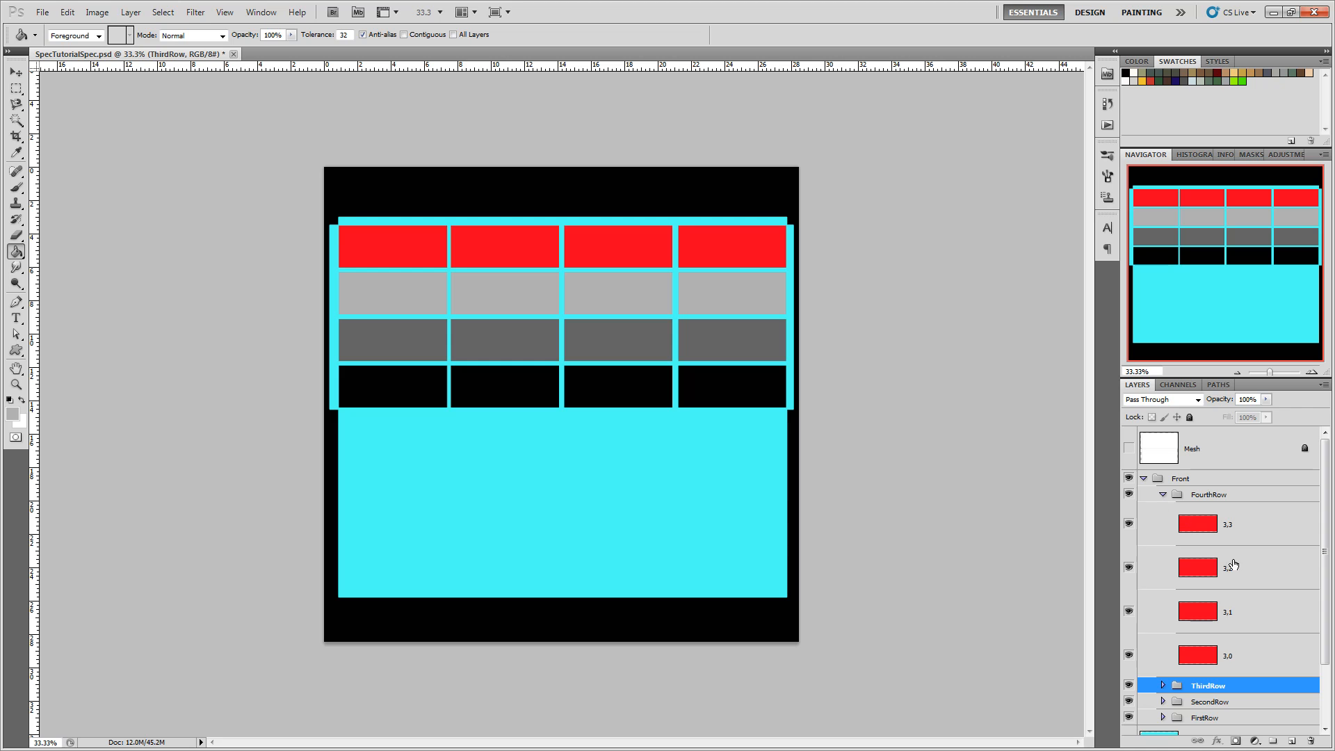
left_click(1211, 666)
left_click(1212, 667, "ctrl")
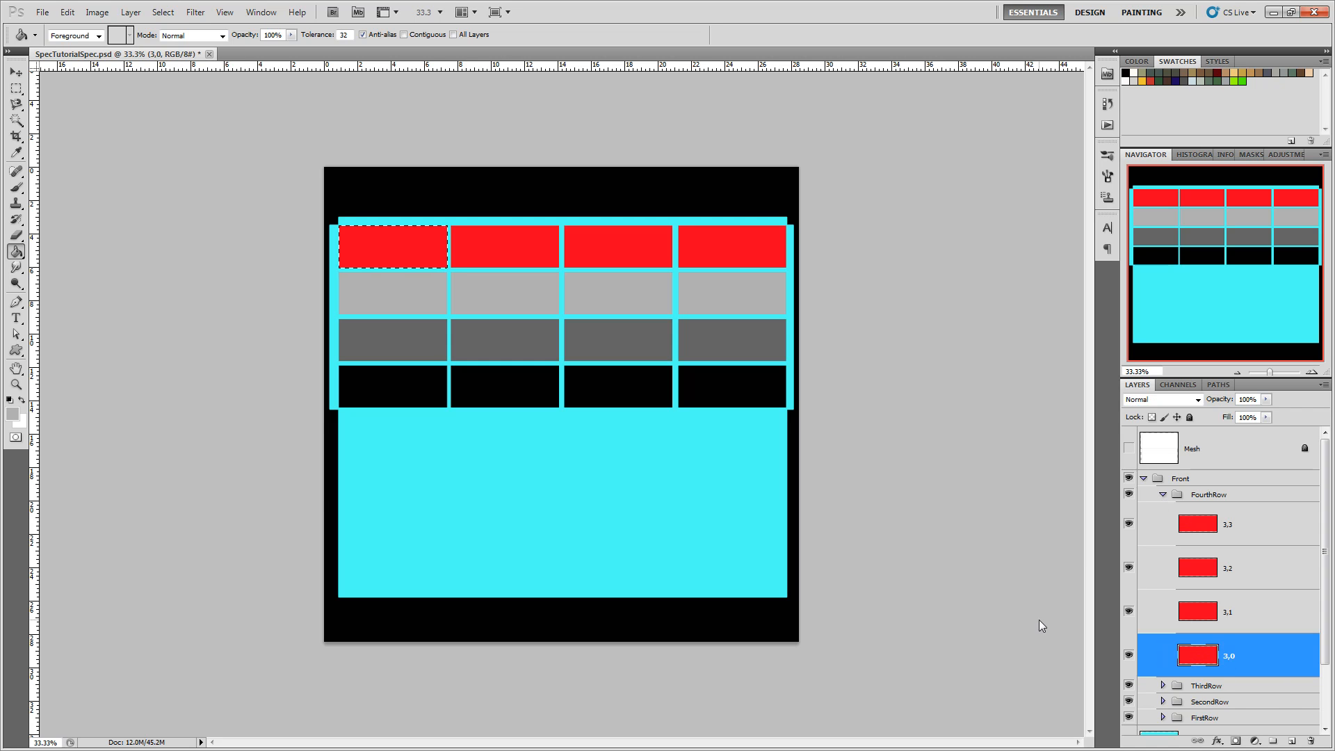
left_click(22, 400)
left_click(386, 244)
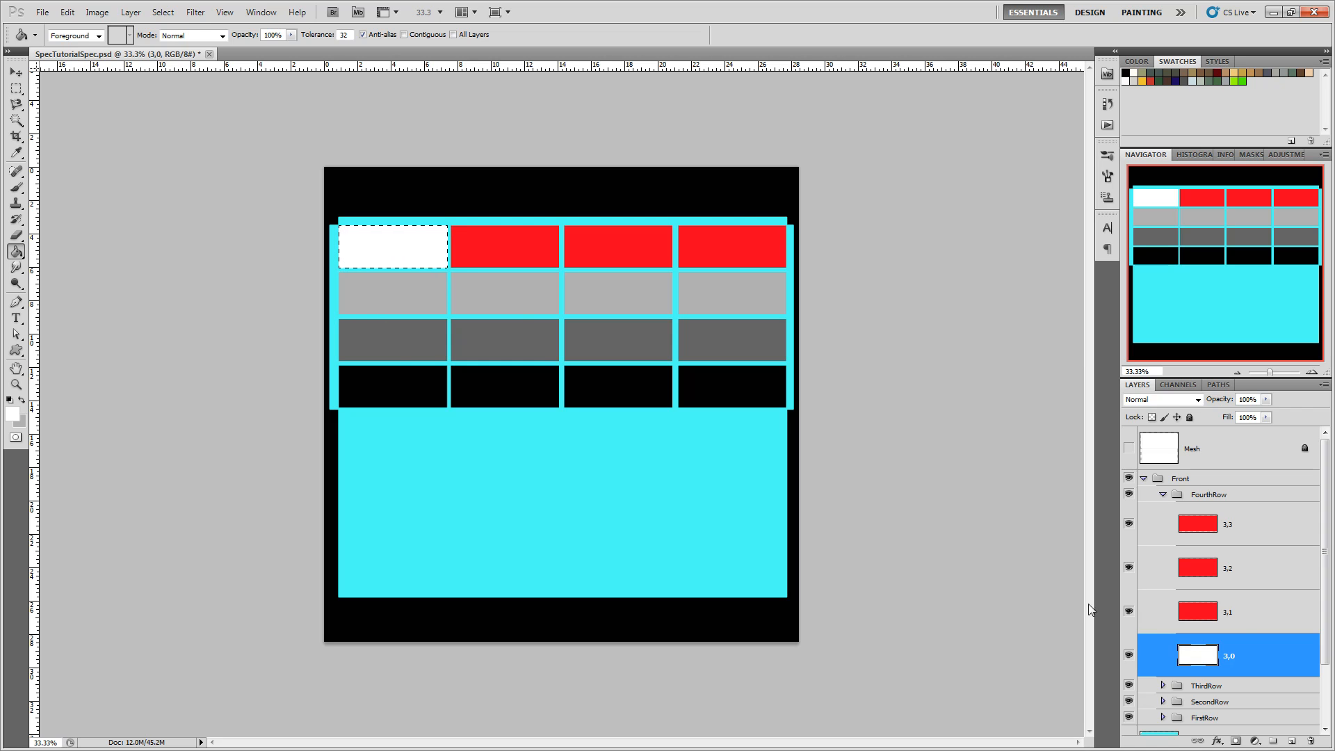
Fill the 3,1 and 3,2 rectangles of the FourthRow group with white, each selected on its own layer.
left_click(1213, 622)
left_click(1213, 622, "ctrl")
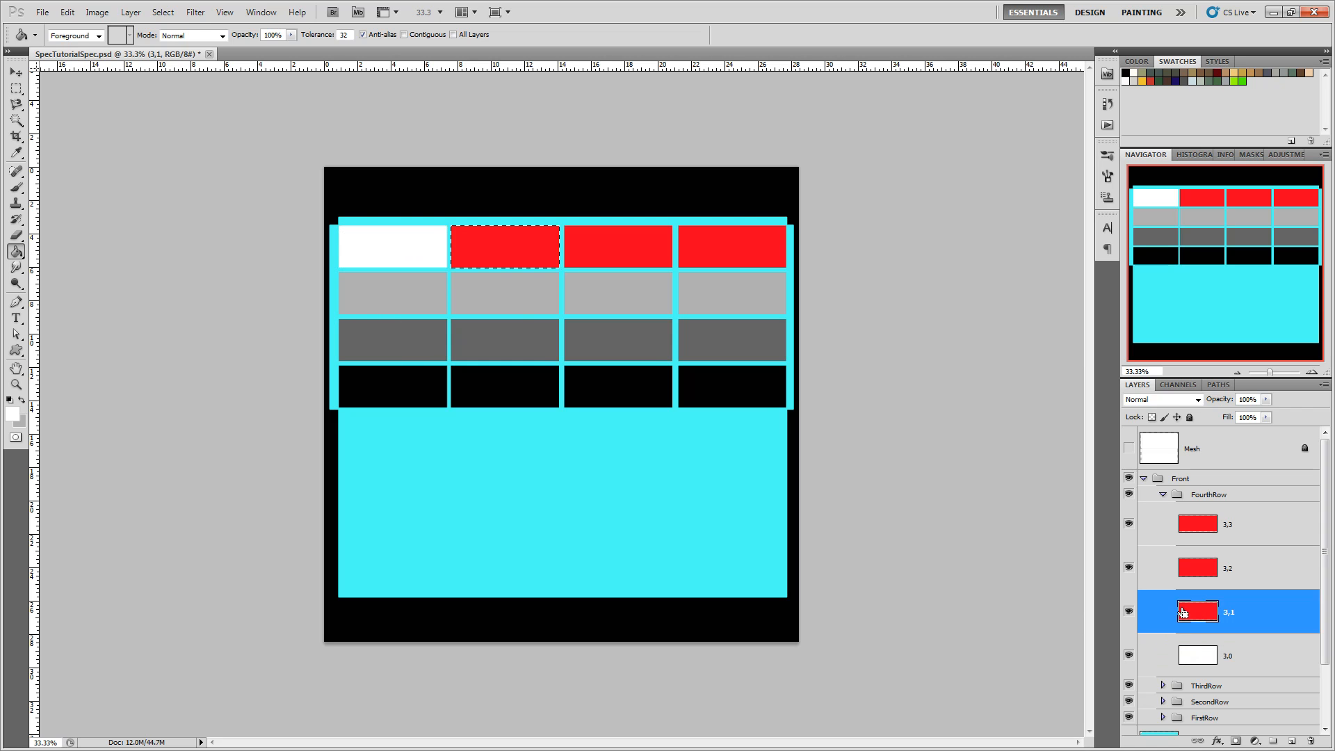
left_click(513, 249)
left_click(1210, 570)
left_click(1198, 568, "ctrl")
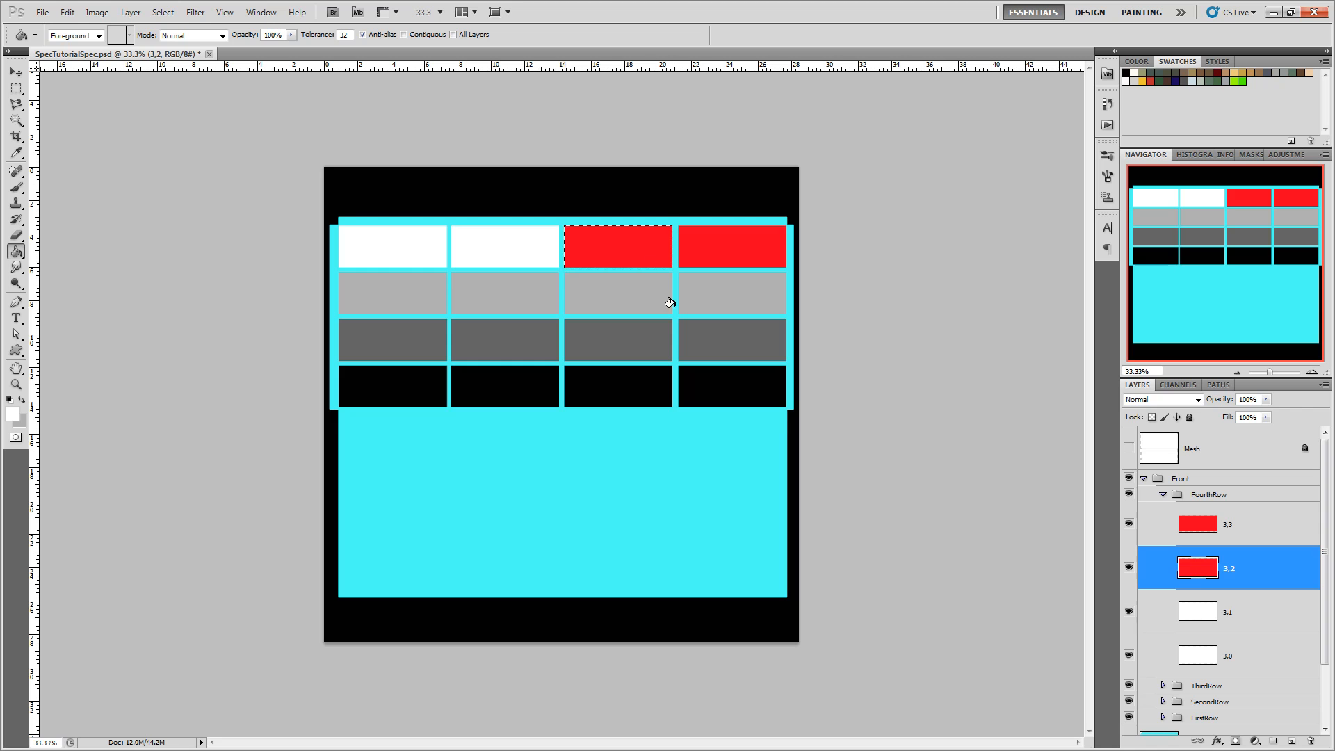
left_click(635, 253)
Fill the 3,3 rectangle with white, clear the selection and collapse the FourthRow group.
left_click(1227, 527)
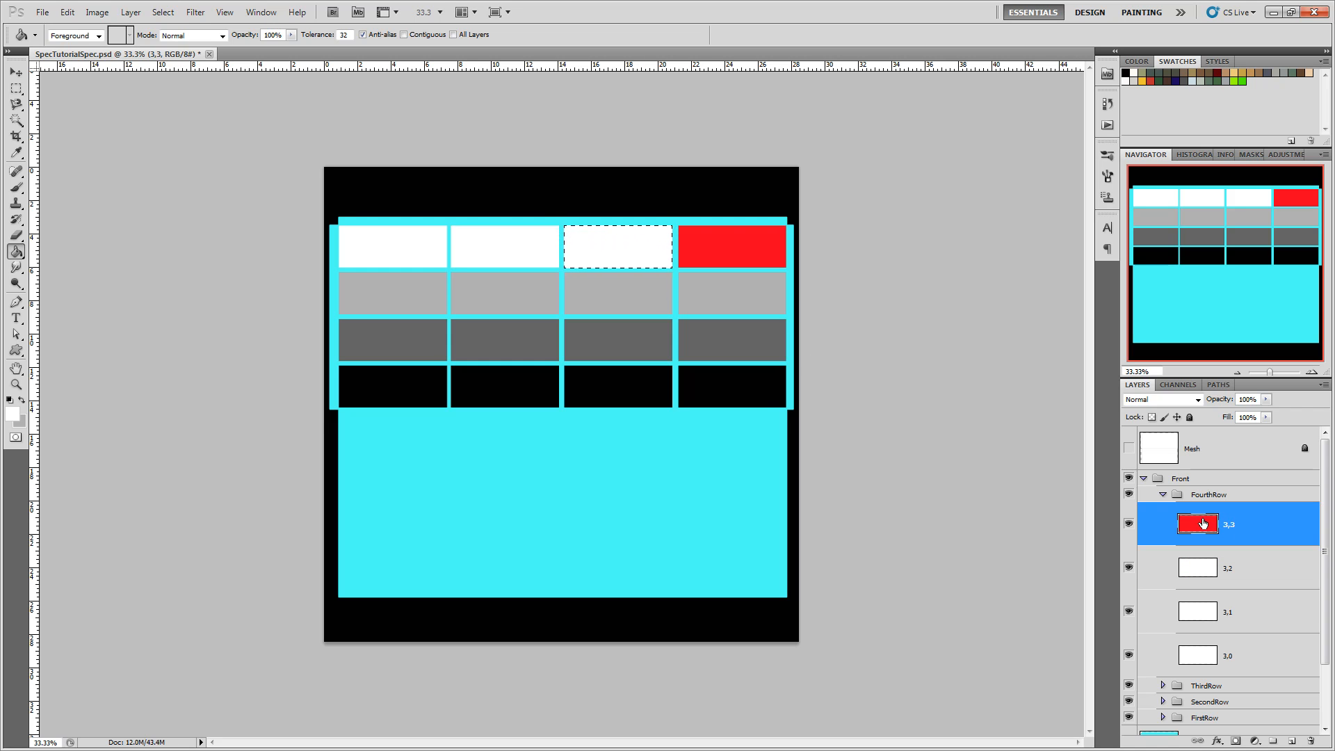
left_click(1177, 516, "ctrl")
left_click(730, 244)
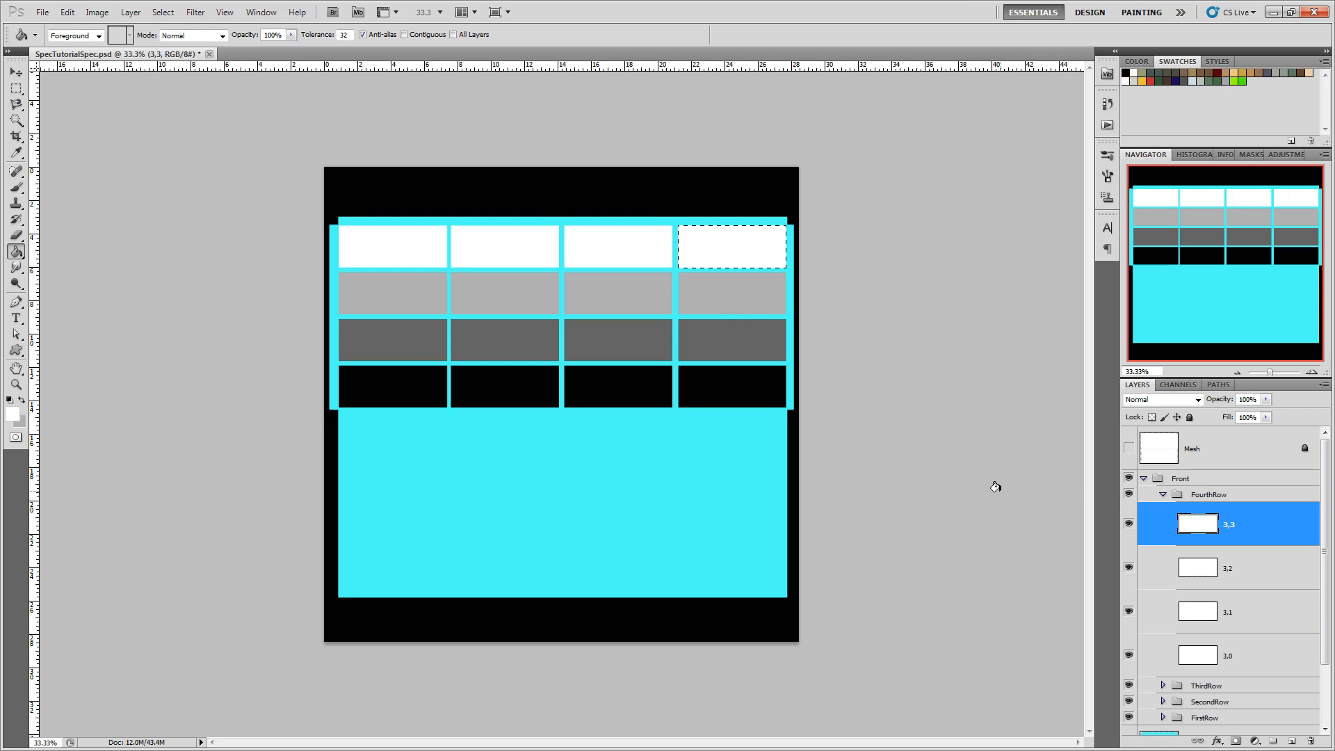
key("ctrl+d")
left_click(1162, 495)
Expand the FirstRow, SecondRow, ThirdRow and FourthRow groups and look through their rectangle layers.
left_click(1162, 543)
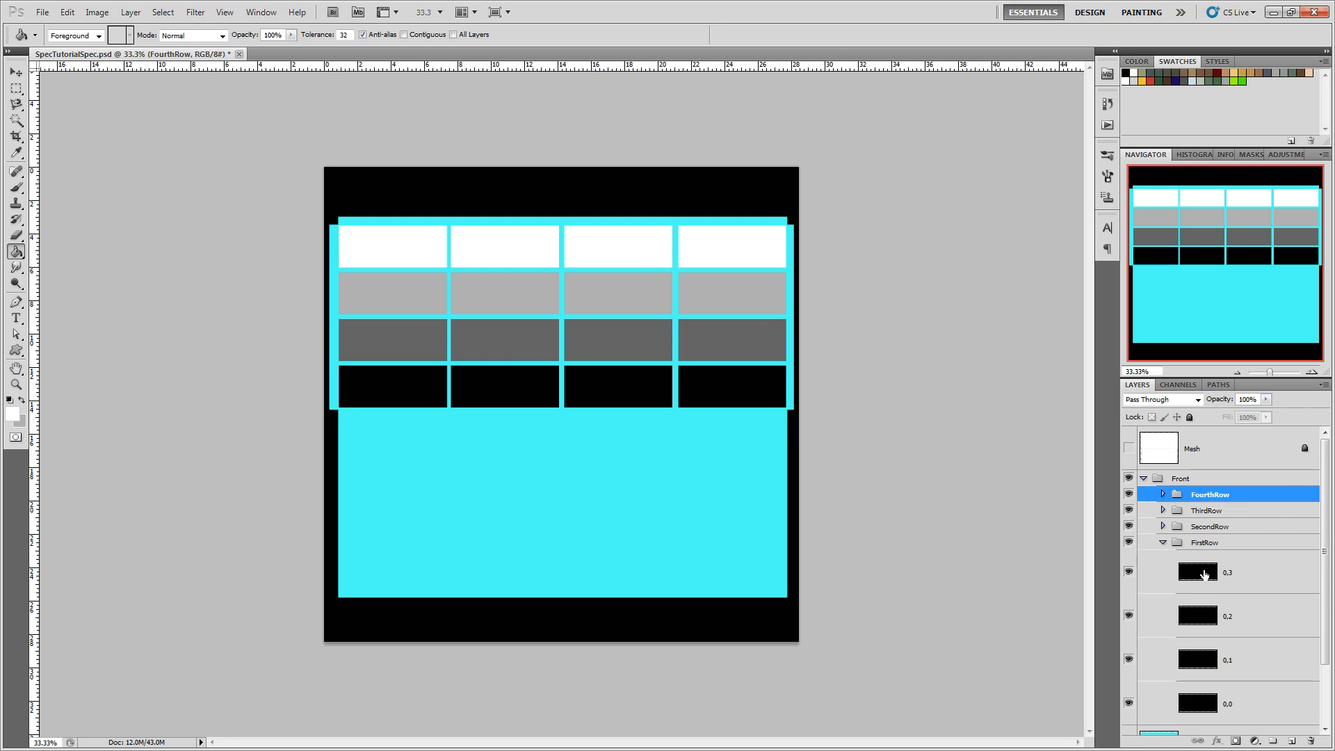
scroll(1211, 574, "down", 1)
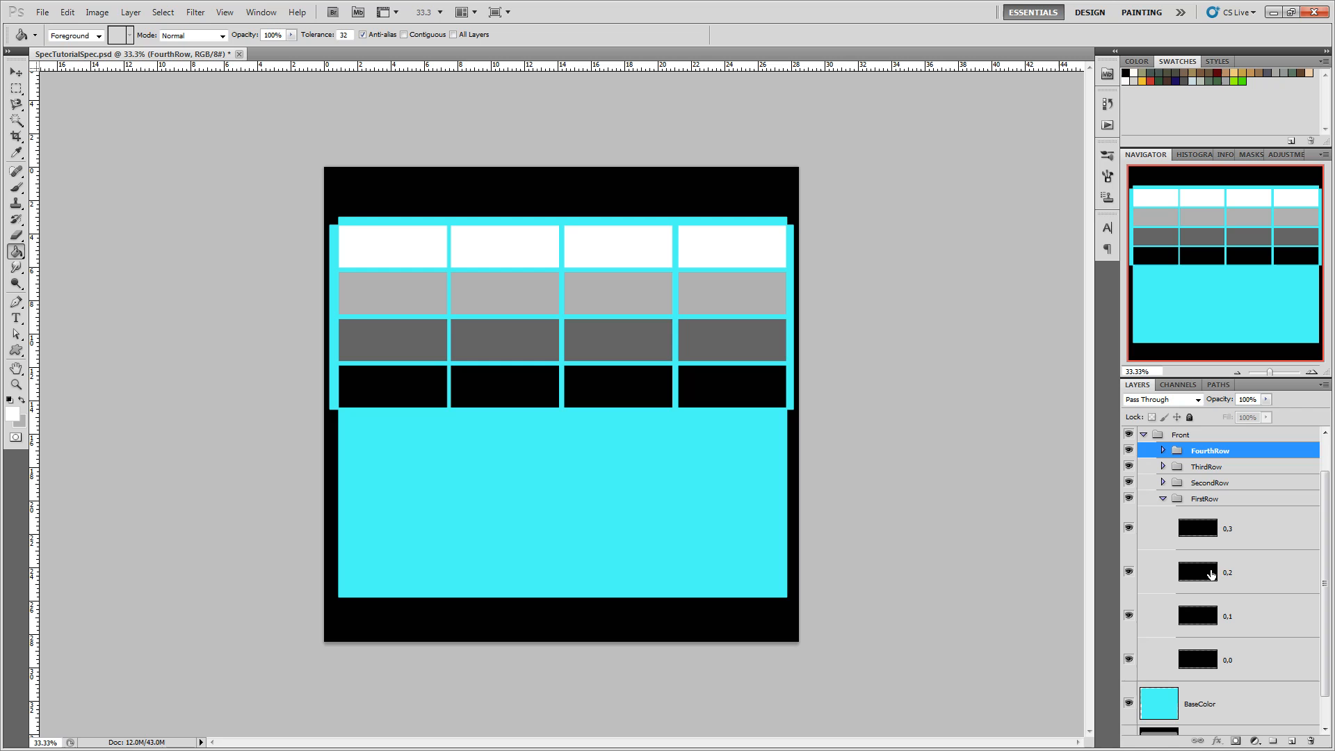
left_click(1163, 482)
left_click(1163, 467)
left_click(1162, 451)
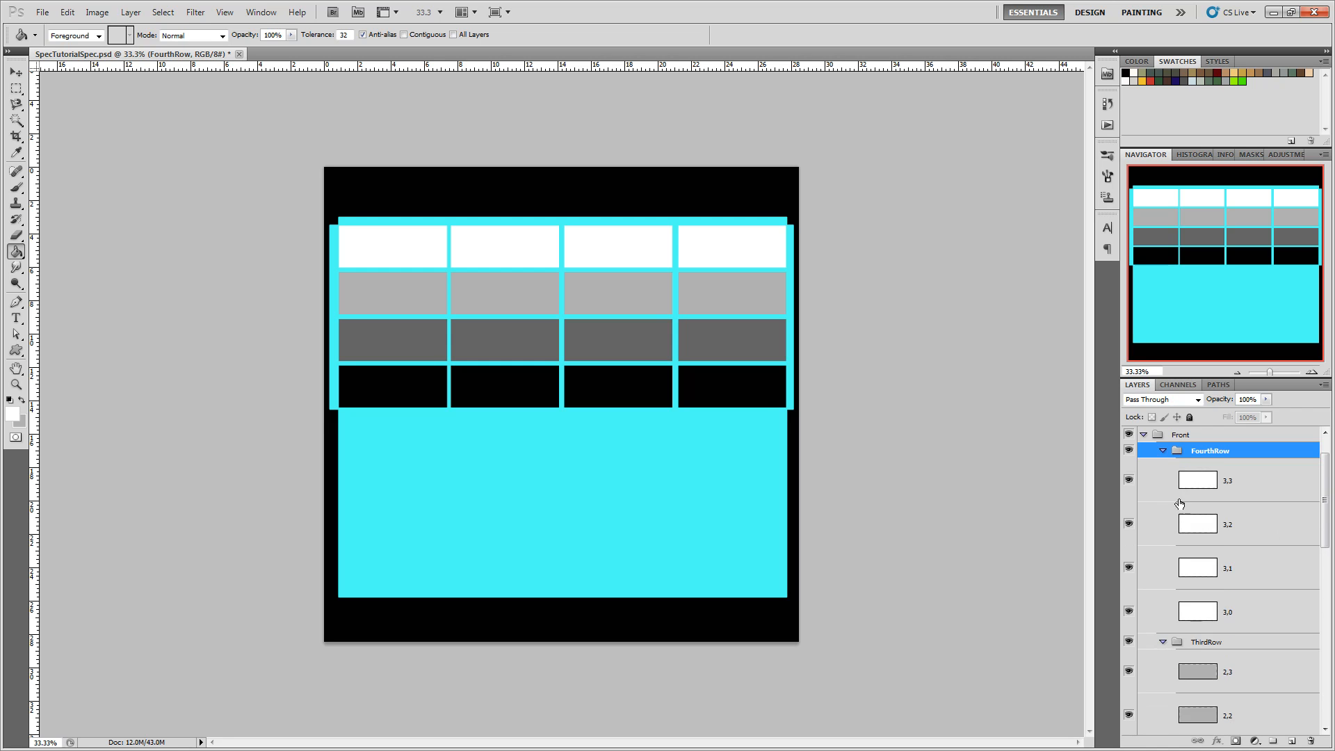
scroll(1234, 561, "down", 3)
scroll(1234, 561, "down", 3)
scroll(1249, 635, "down", 3)
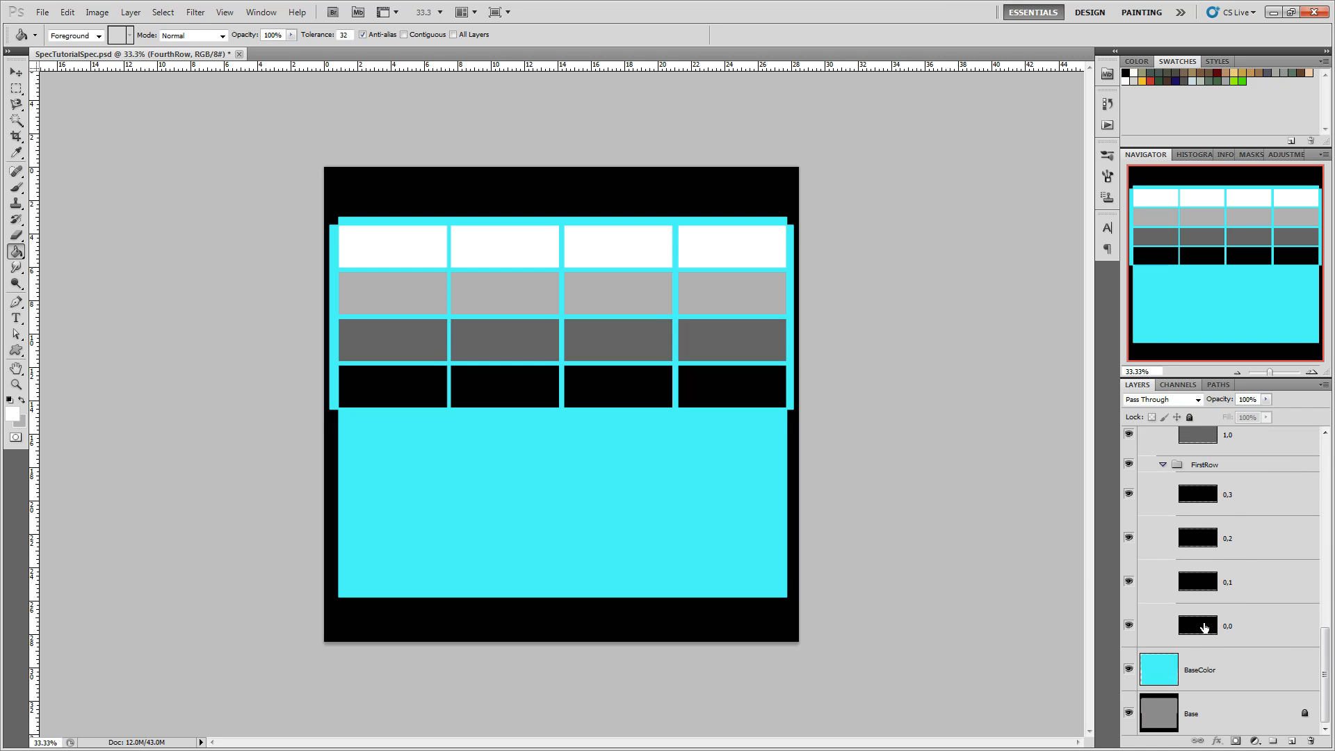
Add a new alpha channel to the document.
left_click(1181, 386)
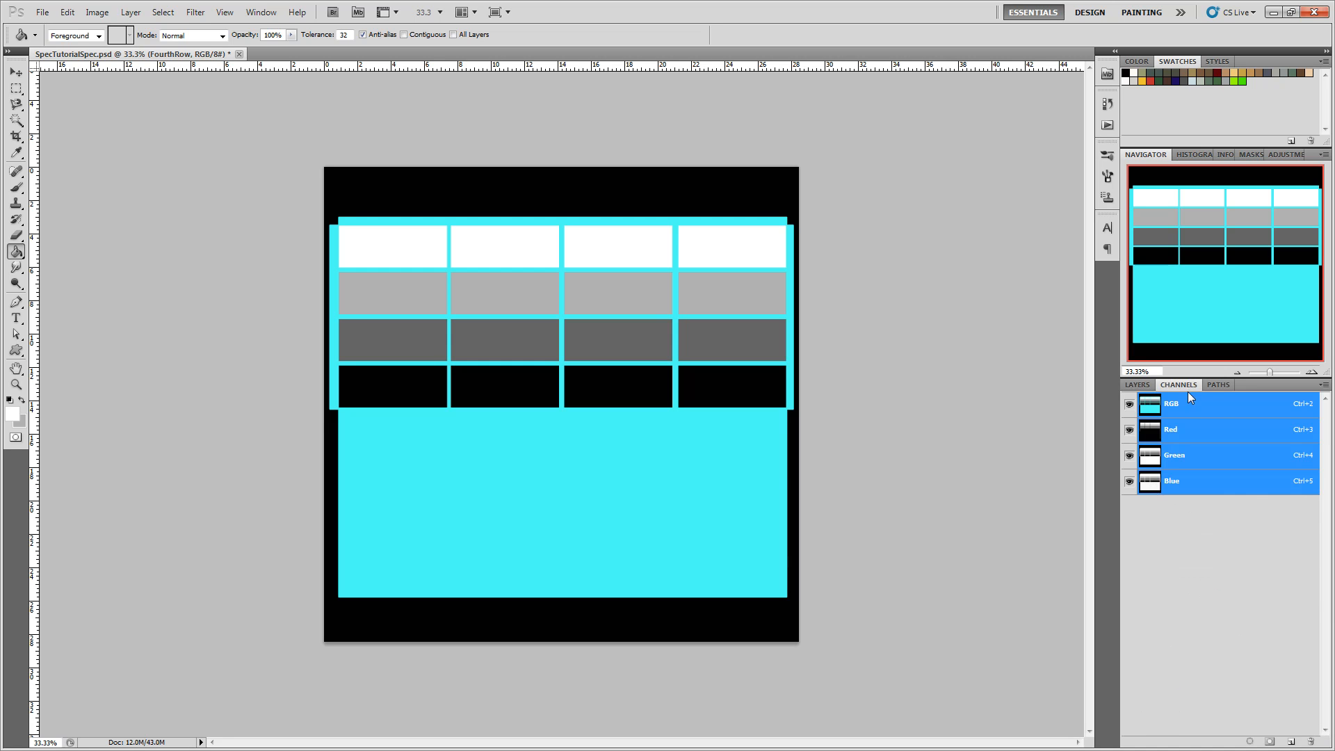
left_click(1154, 385)
left_click(1166, 385)
left_click(1289, 743)
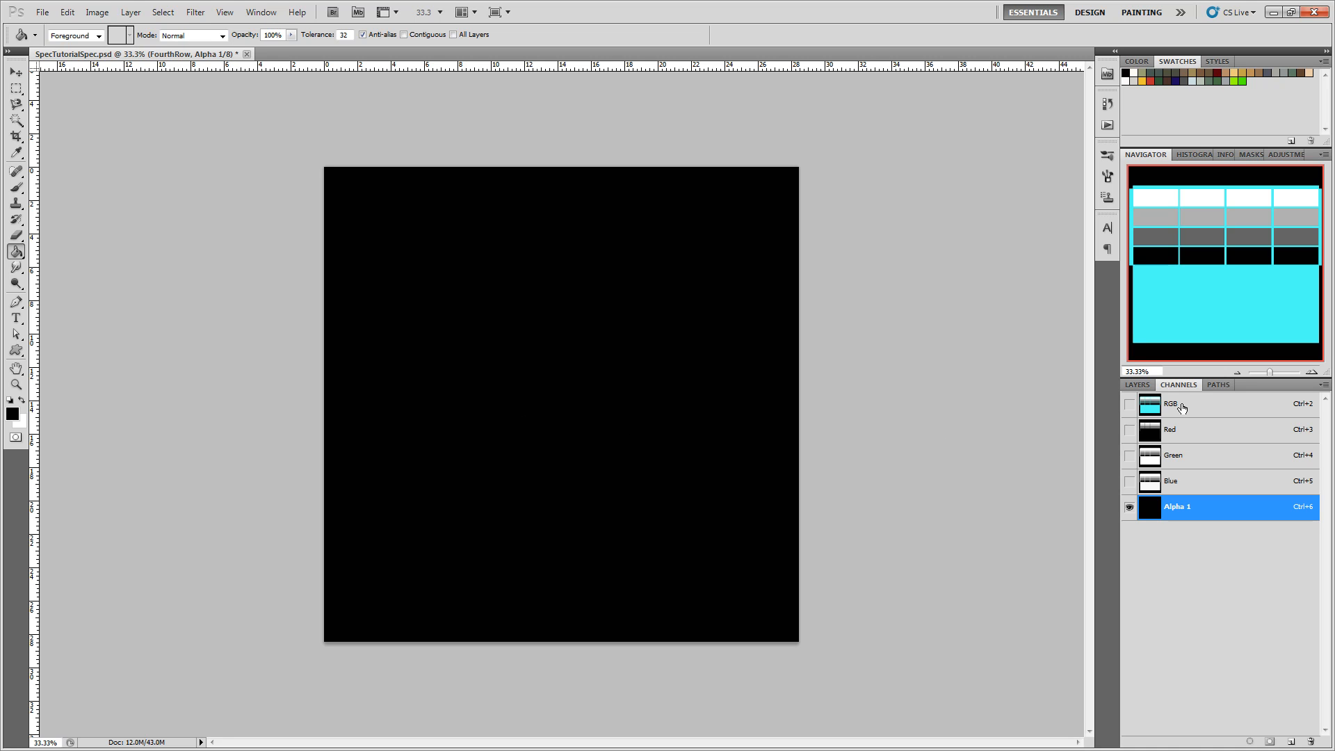
Make the RGB composite channel active again and return to the layer list.
left_click(1138, 385)
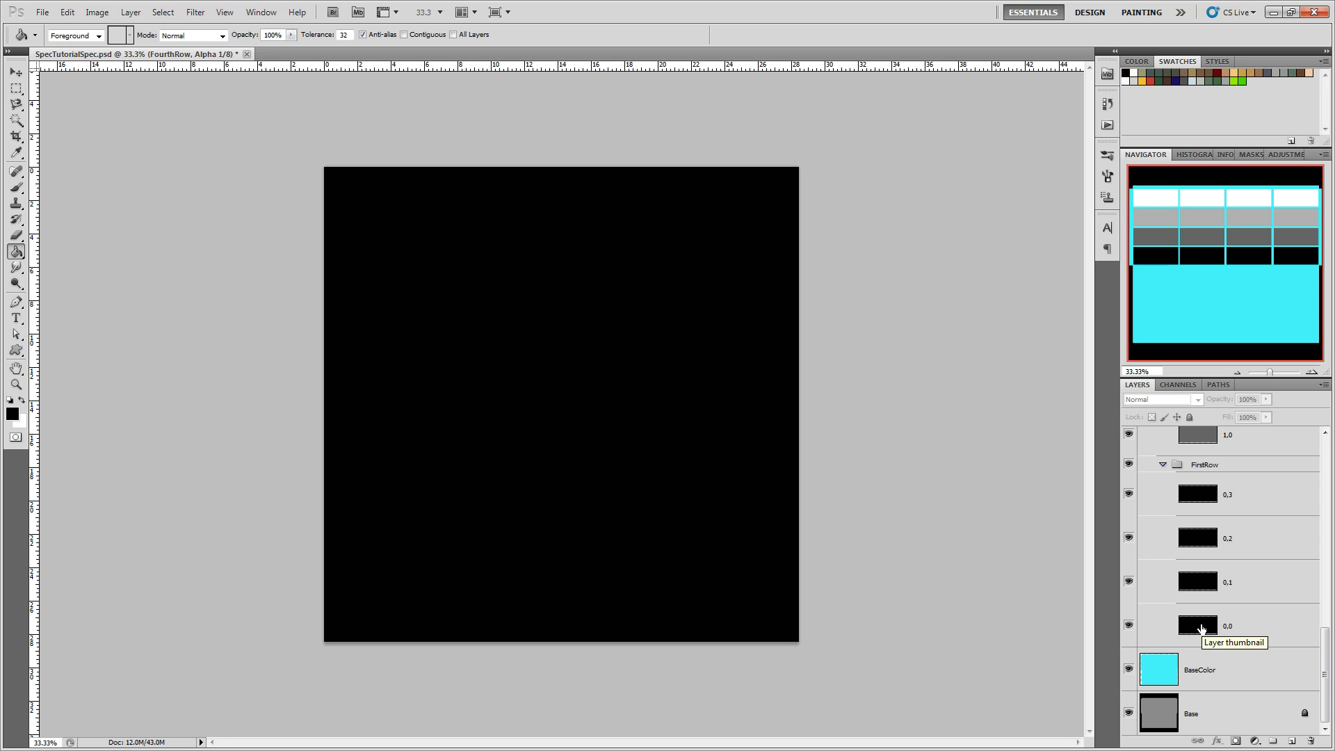
scroll(1182, 501, "up", 10)
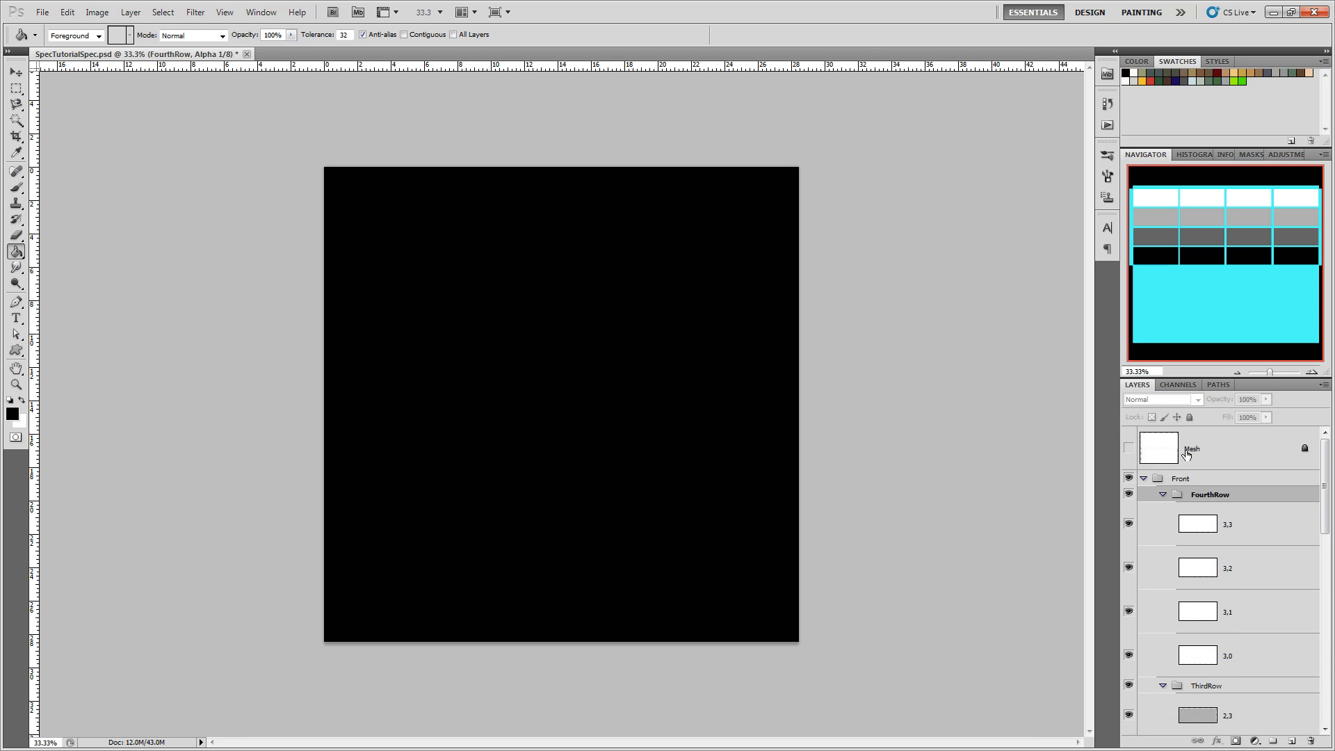
left_click(1178, 385)
left_click(1182, 415)
left_click(1139, 385)
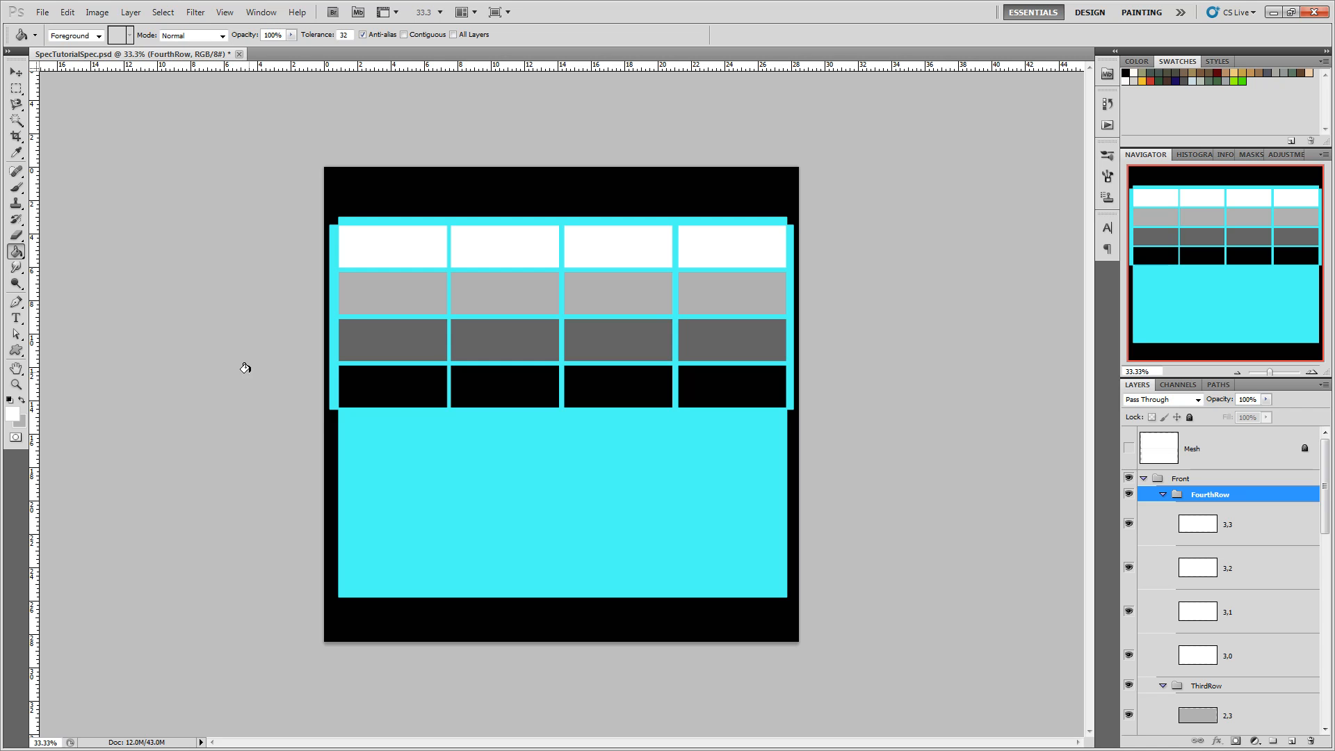
View the Alpha 1 channel on its own, and go back to the RGB composite and the layer list.
left_click(1179, 384)
left_click(1190, 507)
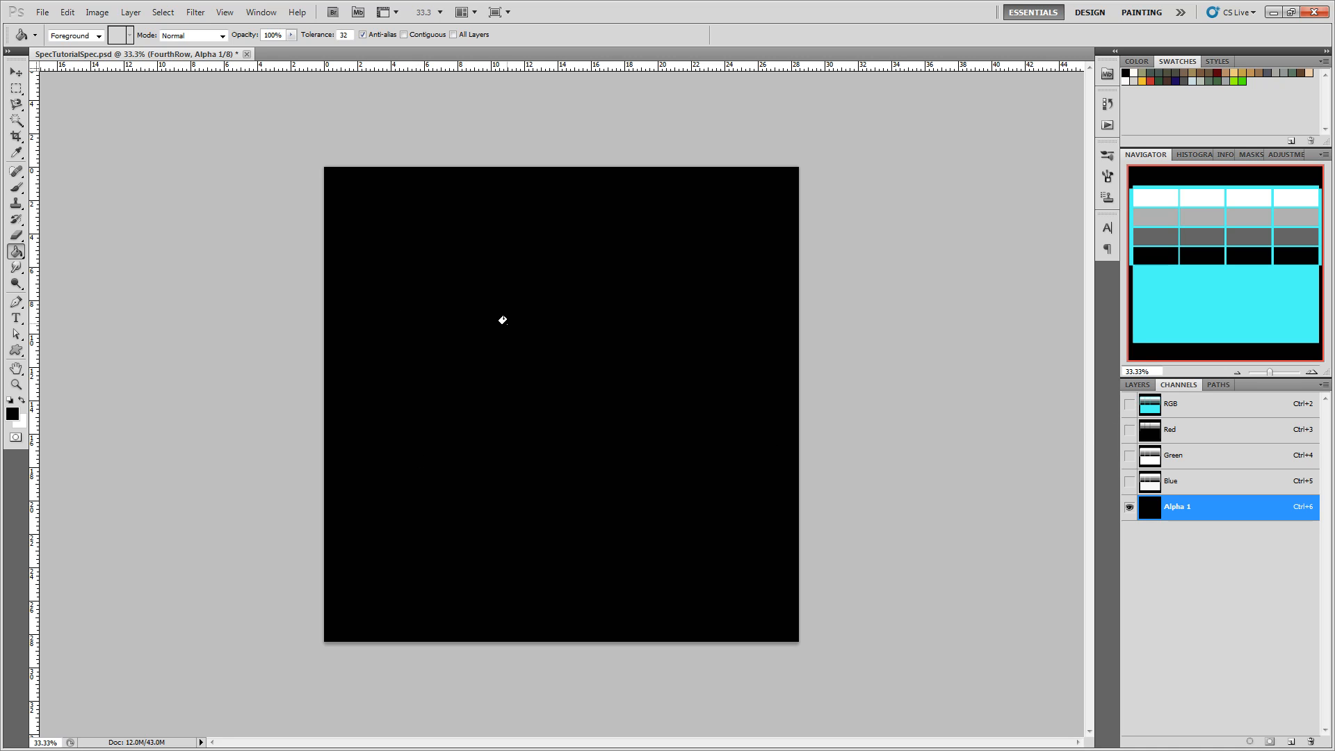
left_click(1170, 406)
left_click(1138, 384)
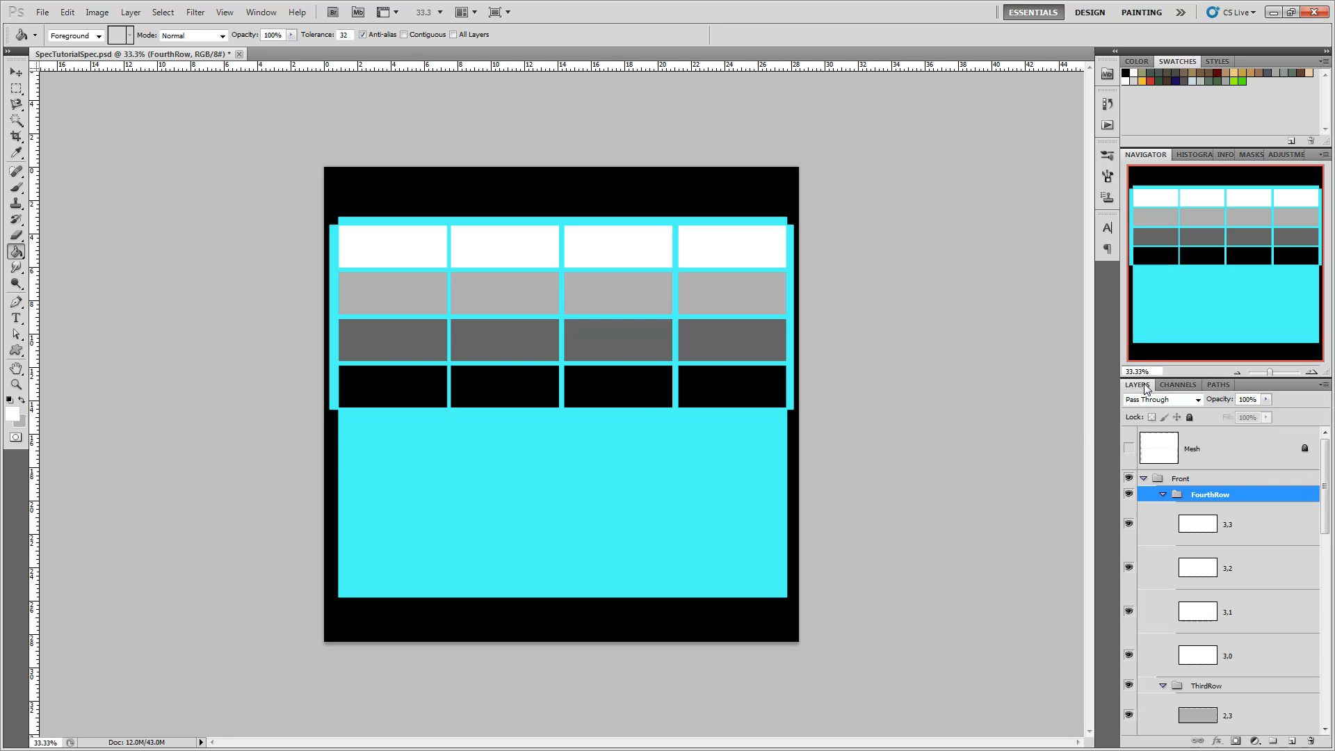
Load the outline of rectangle layer 0,1 in the FirstRow group as a selection and make the Alpha 1 channel active.
scroll(1238, 651, "down", 5)
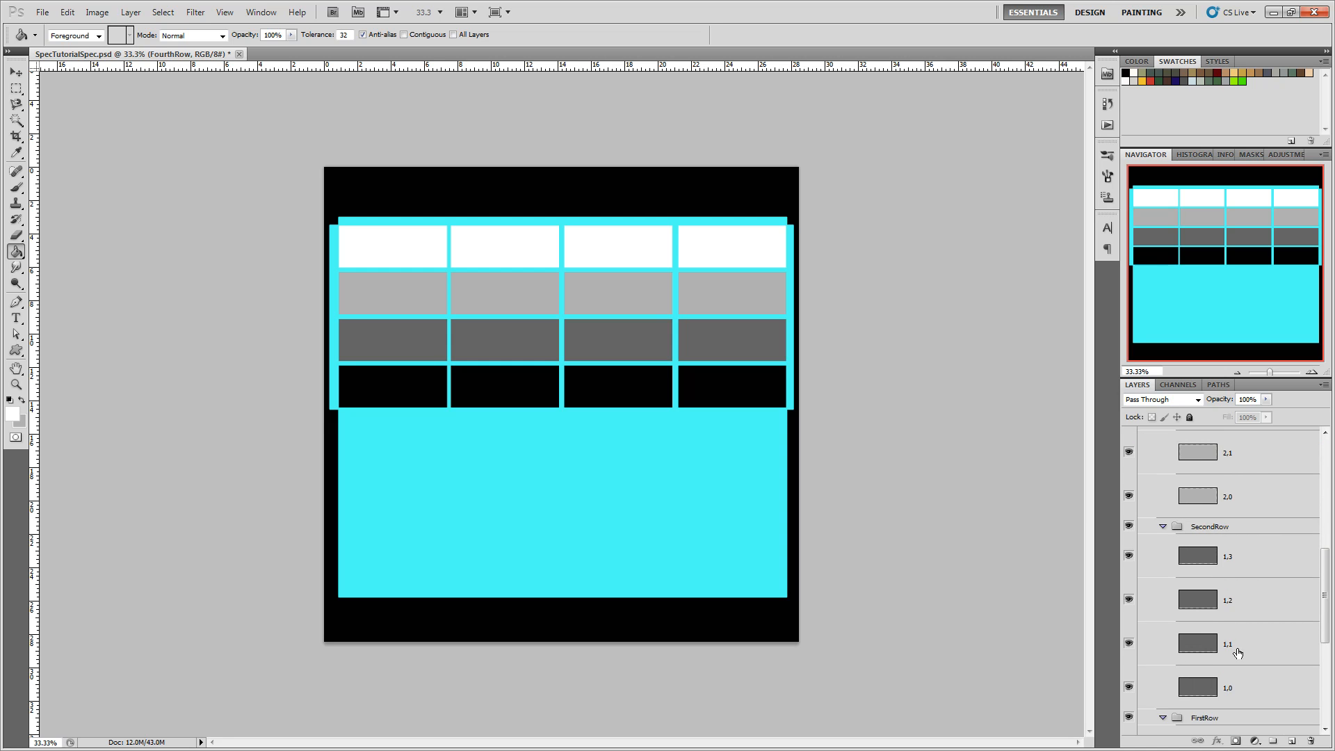
scroll(1238, 651, "down", 1)
left_click(1239, 605)
scroll(1241, 603, "down", 5)
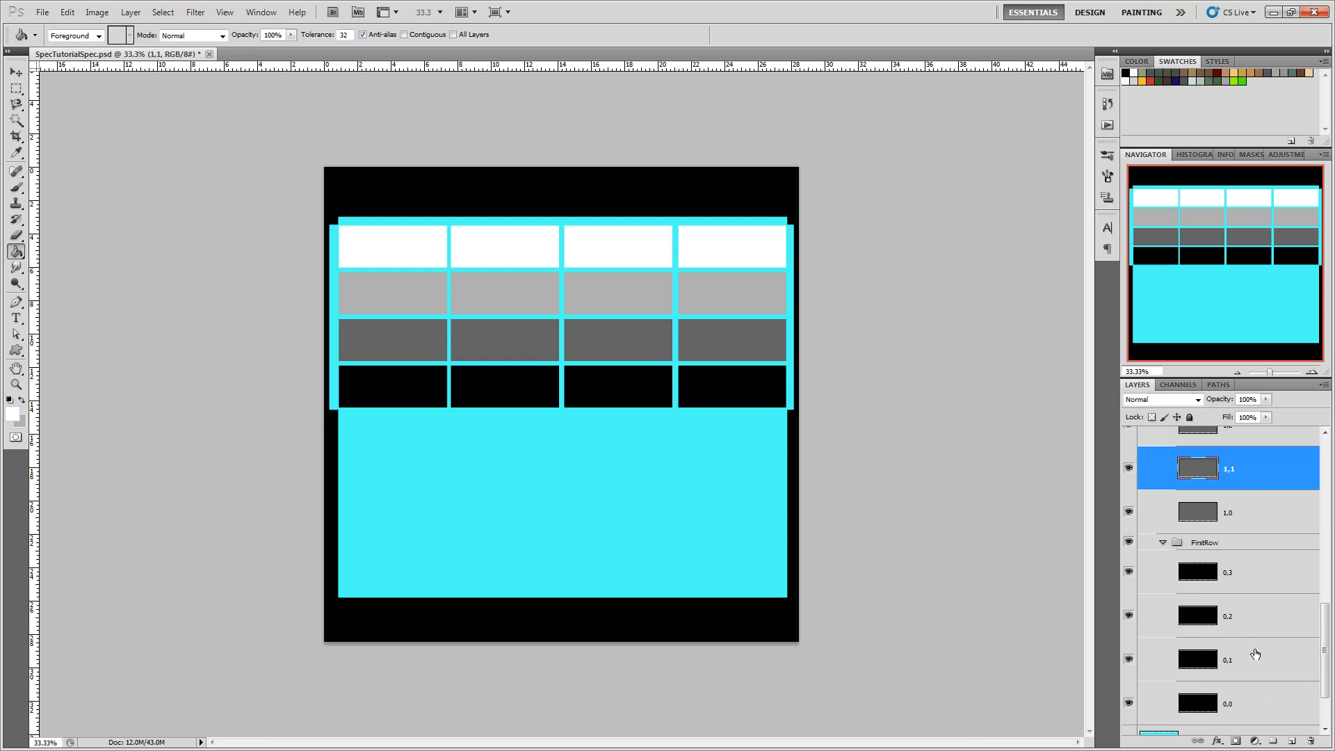
left_click(1242, 601)
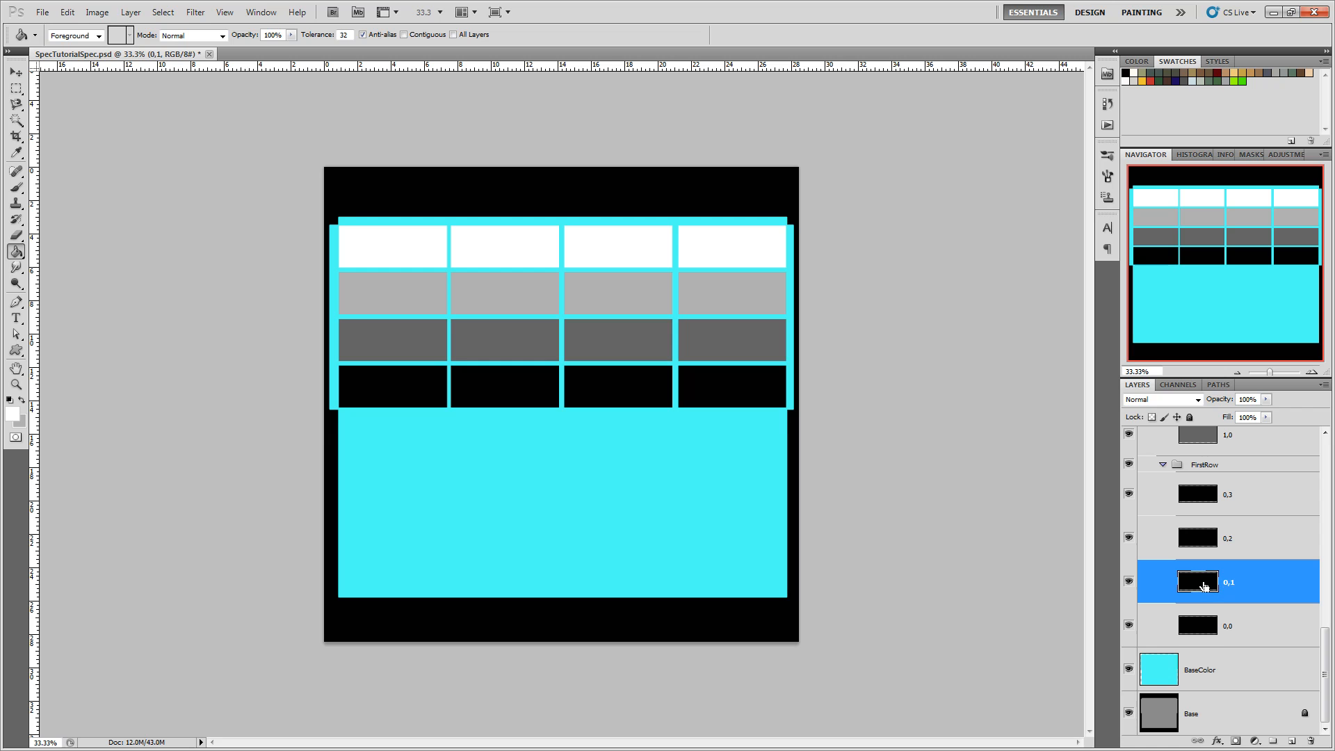
scroll(1203, 584, "up", 4)
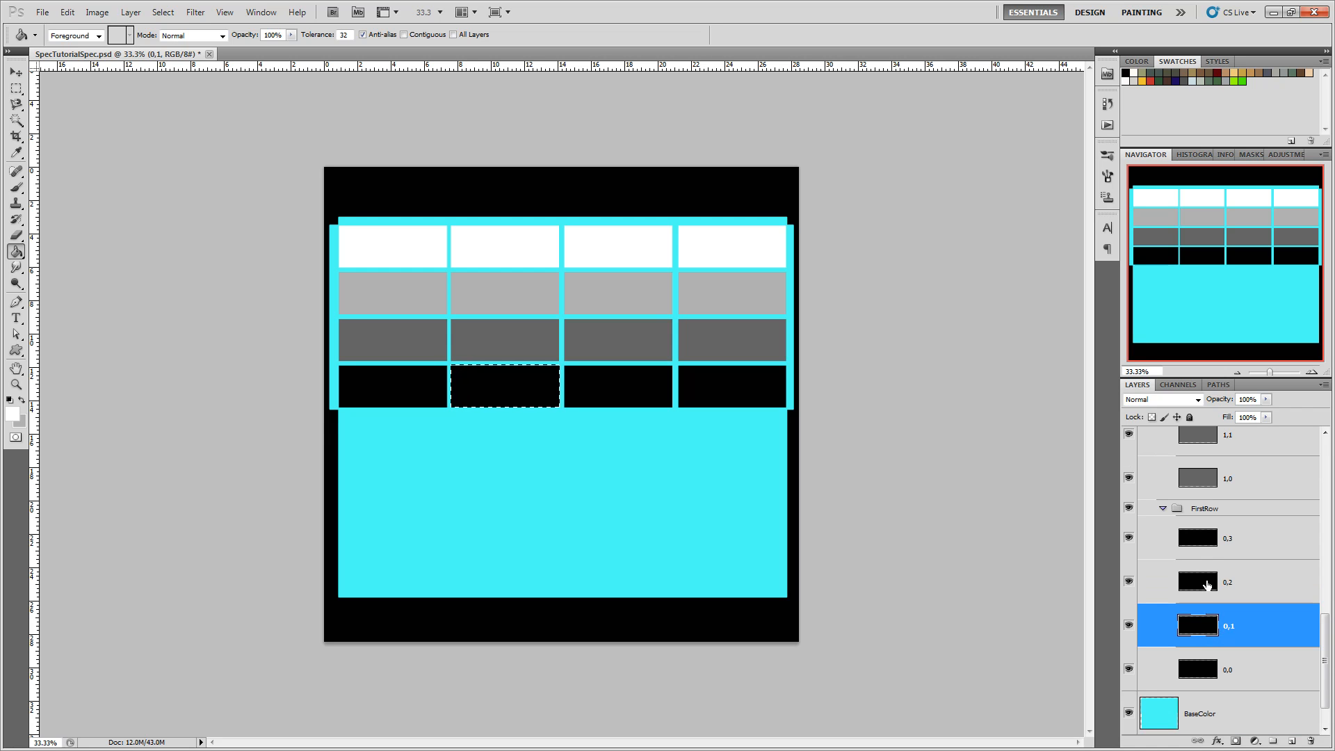
left_click(1180, 387)
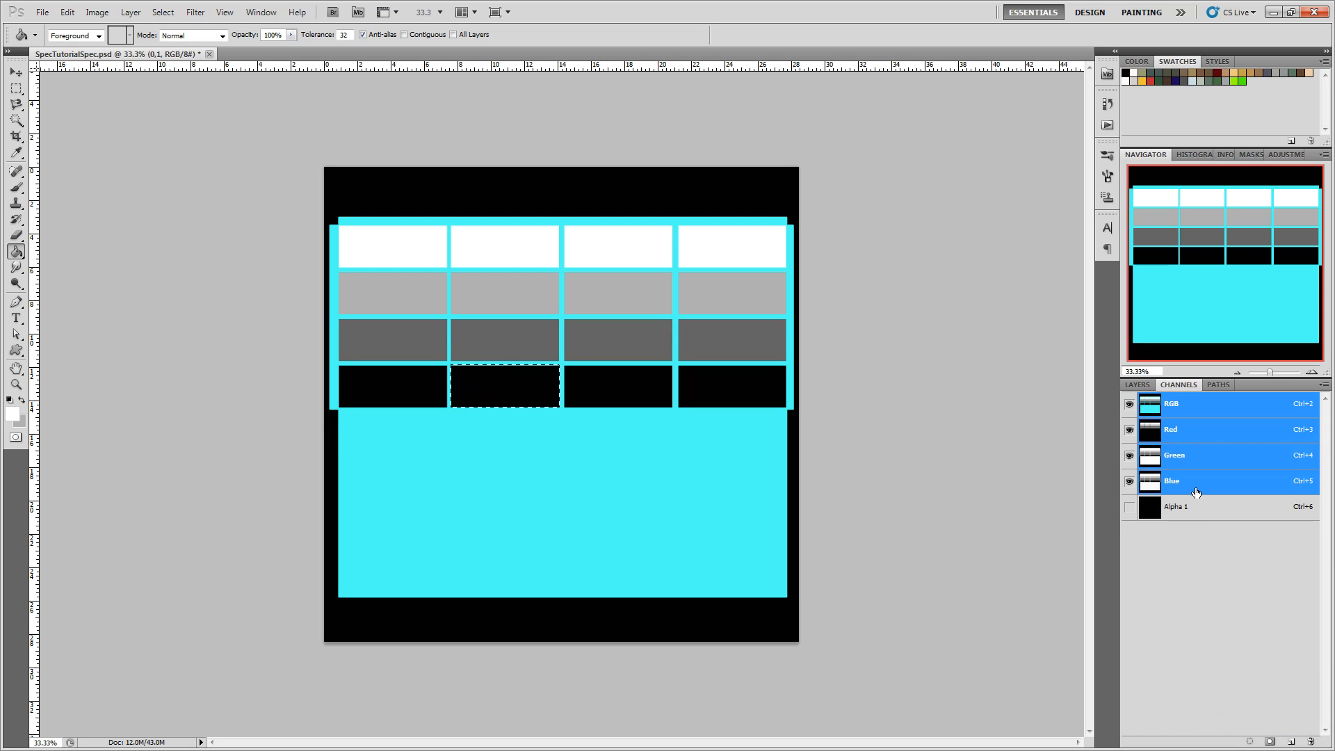
left_click(1198, 508)
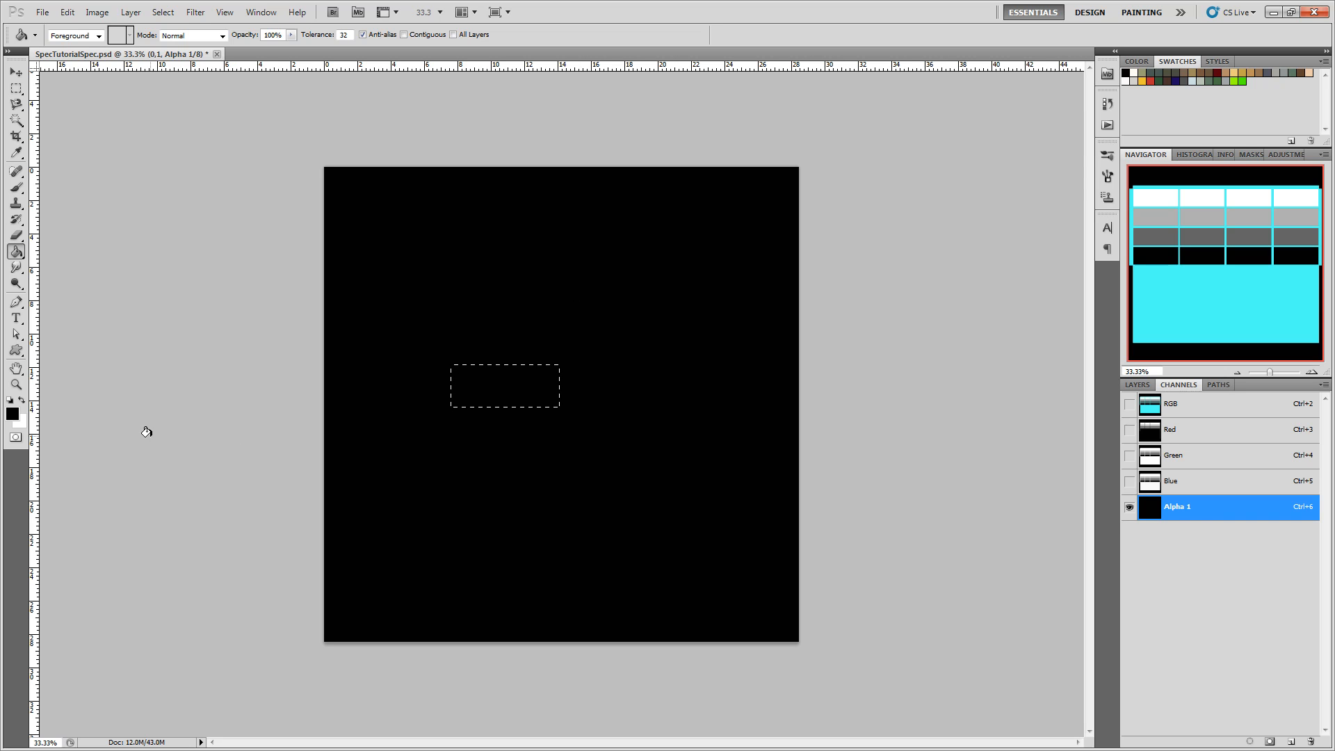
Set the foreground color to RGB 85, 85, 85 and fill the 0,1 rectangle selection in the Alpha 1 channel.
left_click(12, 414)
left_click_drag(815, 308, 756, 256)
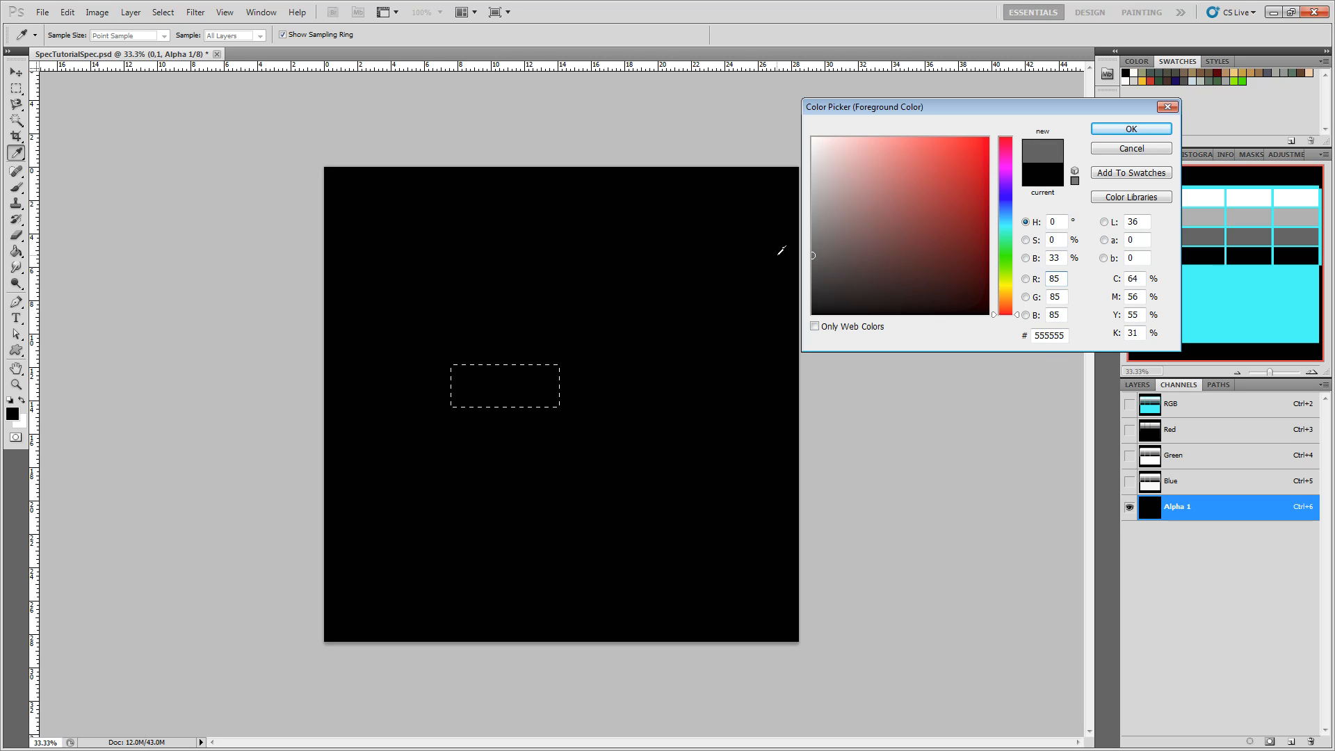
left_click(1106, 133)
key("g")
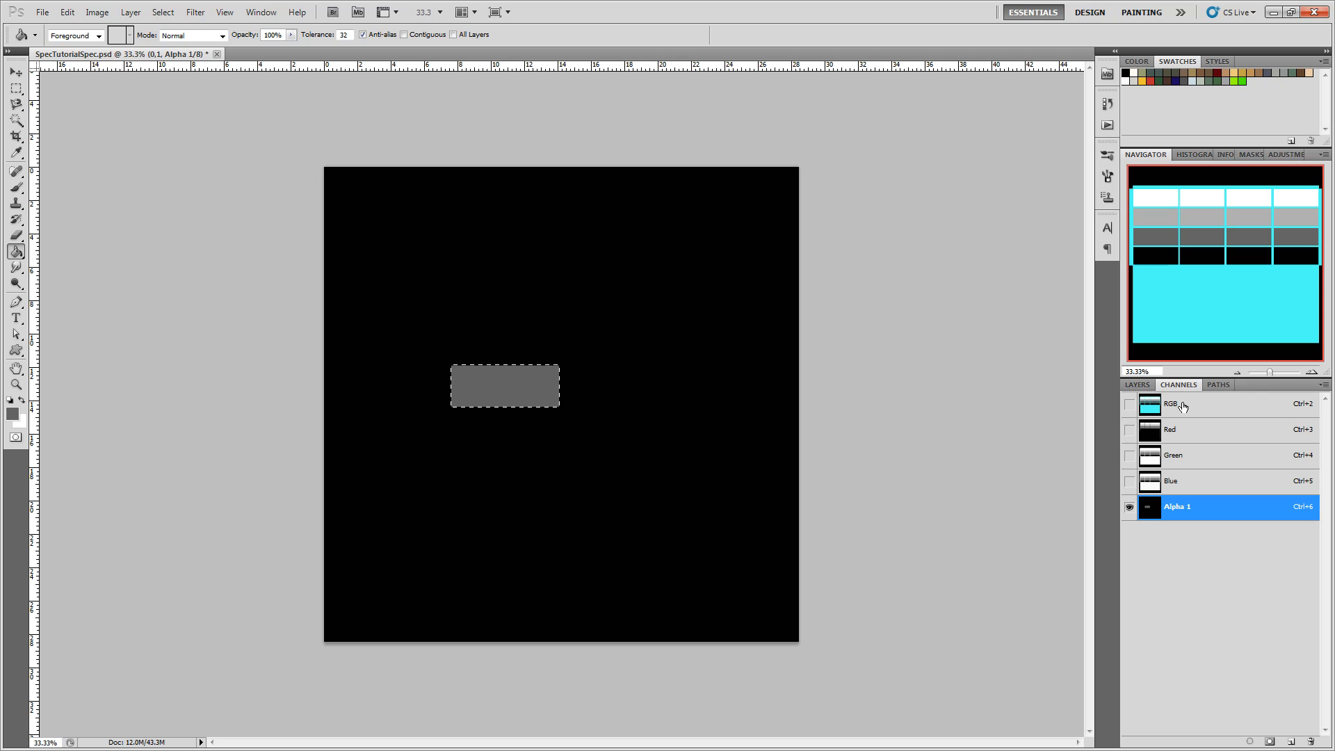
Compare the RGB composite and Blue channel with the Alpha 1 channel, ending on Alpha 1.
left_click(1174, 404)
left_click(1170, 481)
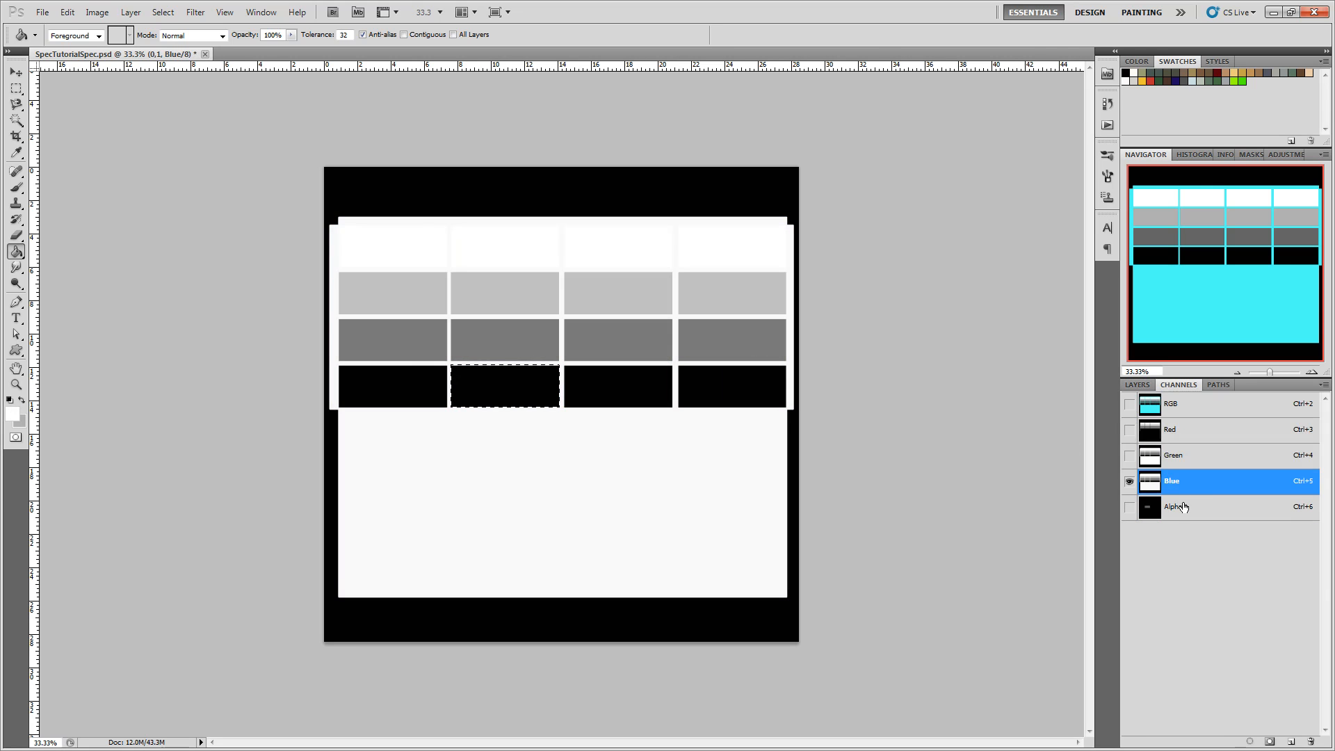
left_click(1184, 507)
left_click(1172, 411)
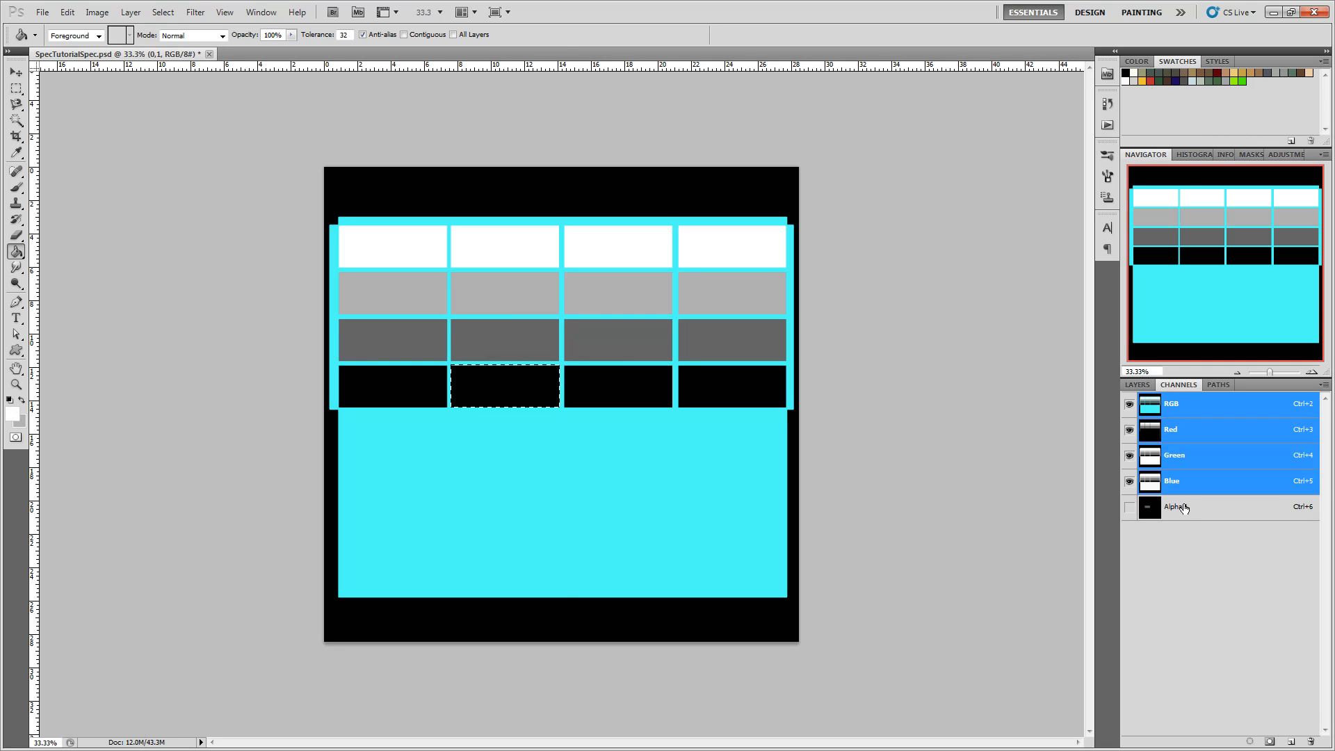
left_click(1184, 507)
Load the outline of rectangle layer 1,1 as a selection and fill it with the same dark gray in Alpha 1.
left_click(1137, 384)
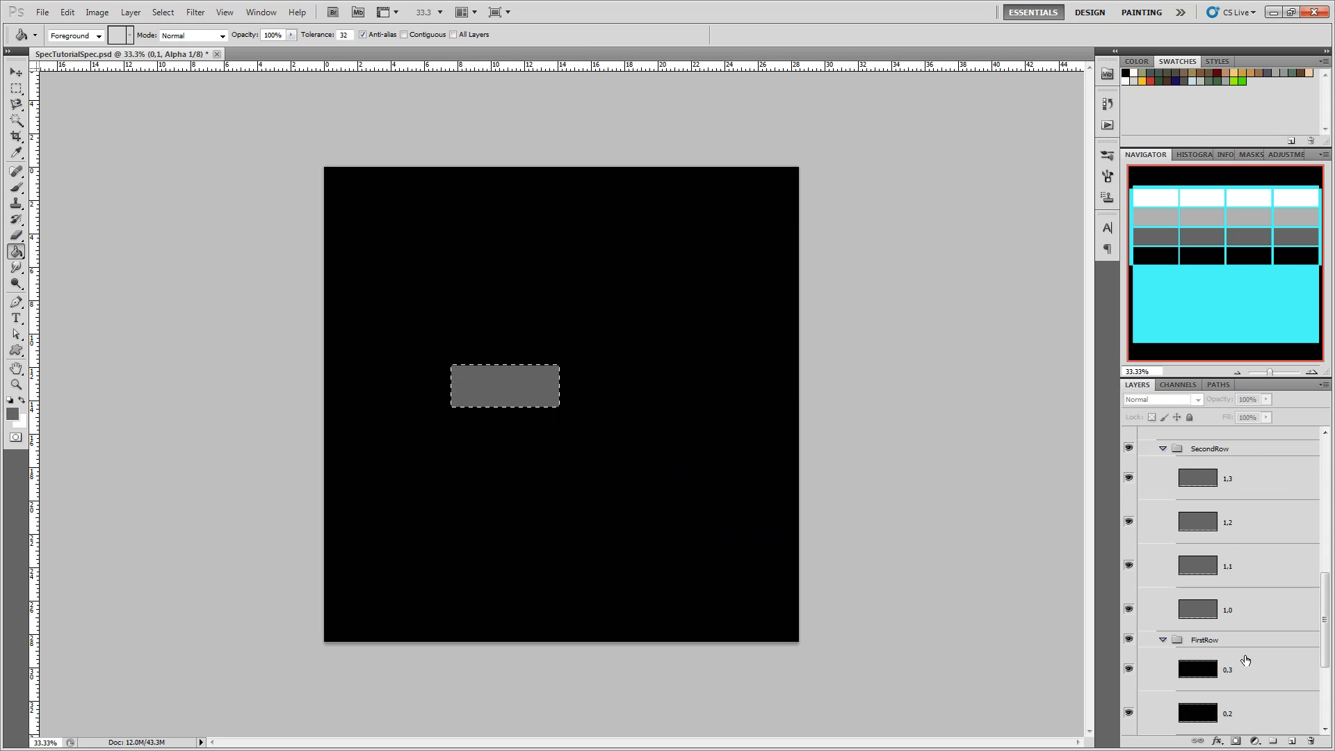
scroll(1249, 674, "down", 3)
scroll(1209, 585, "up", 3)
left_click(1203, 563, "ctrl")
left_click(1175, 385)
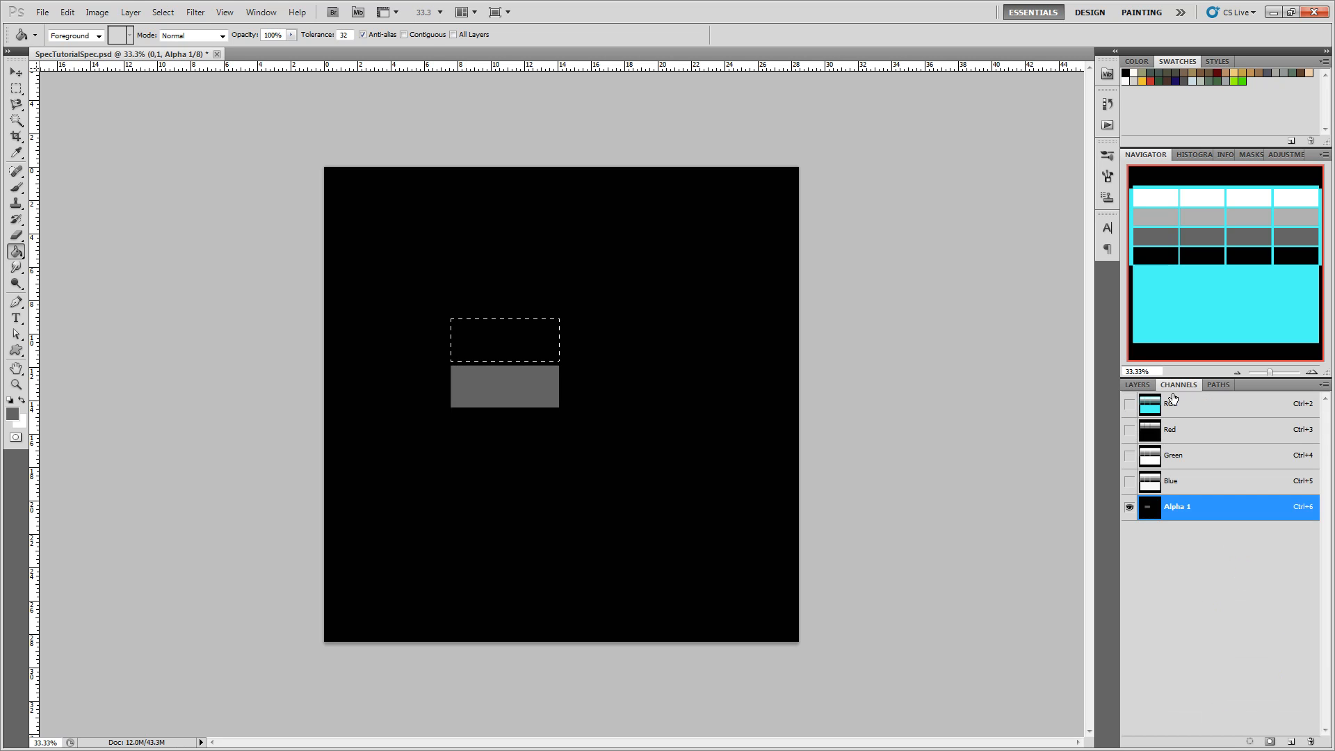
Load the outline of rectangle layer 2,1 as a selection and fill it with the dark gray in Alpha 1.
left_click(1138, 385)
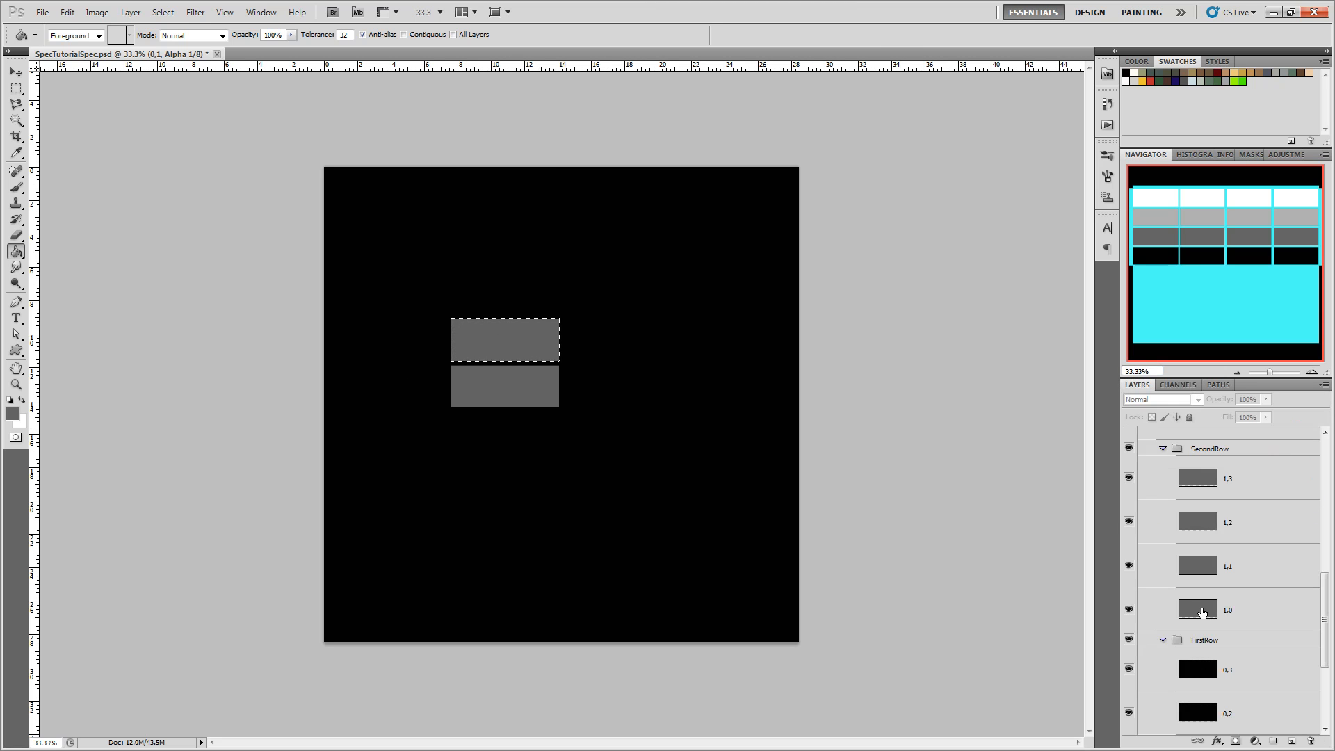
scroll(1205, 614, "up", 5)
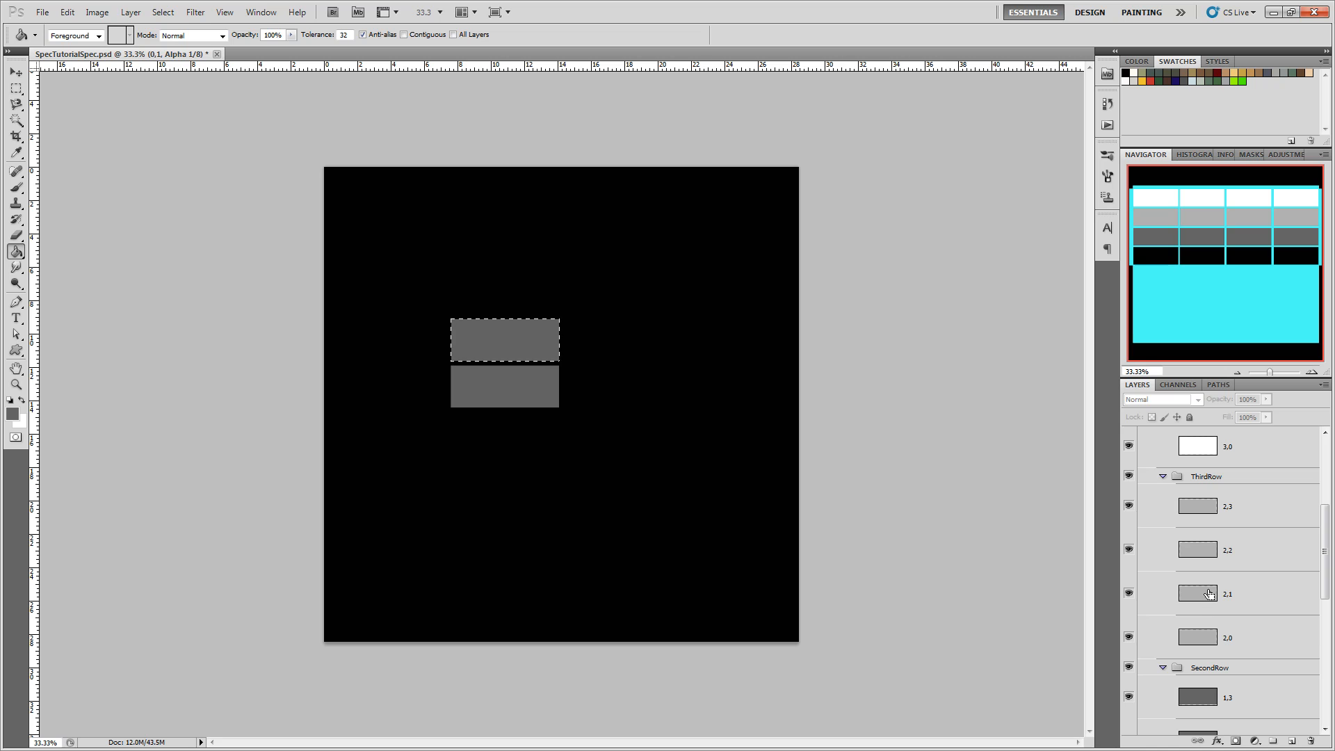
left_click(1175, 385)
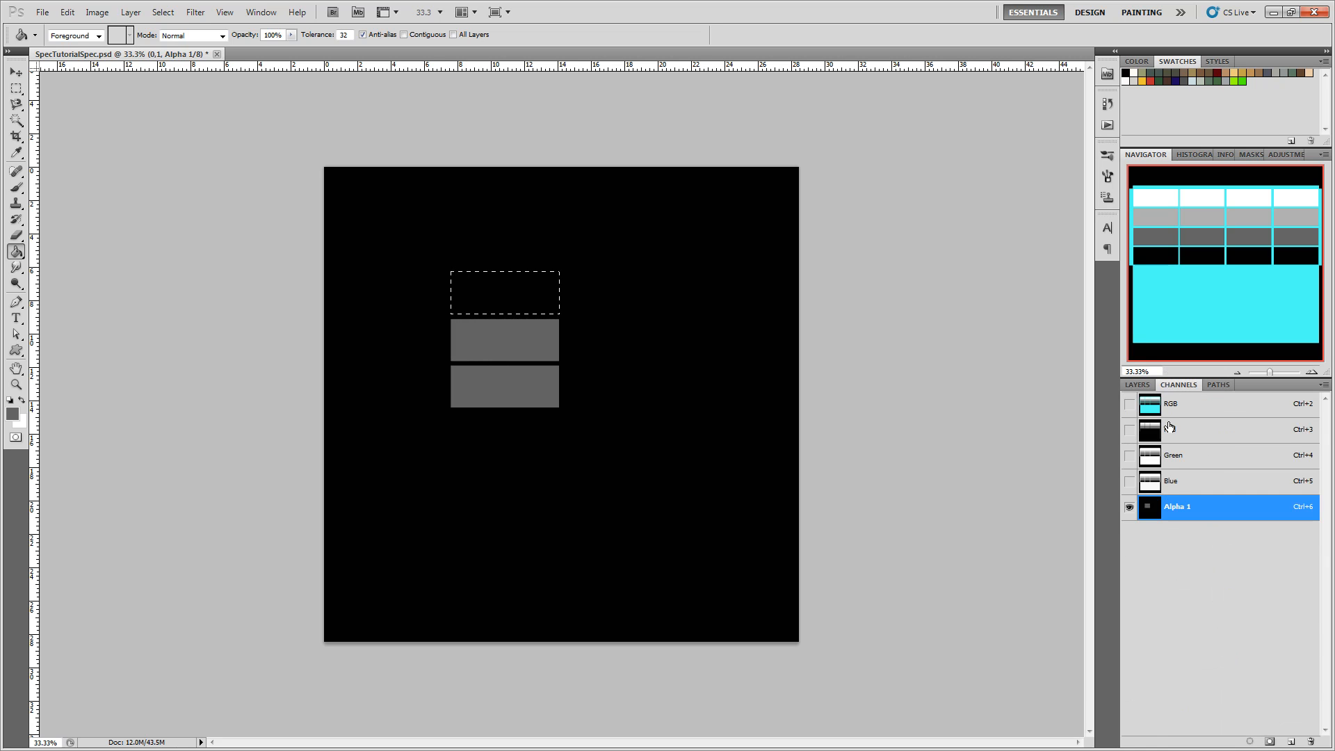
left_click(525, 294)
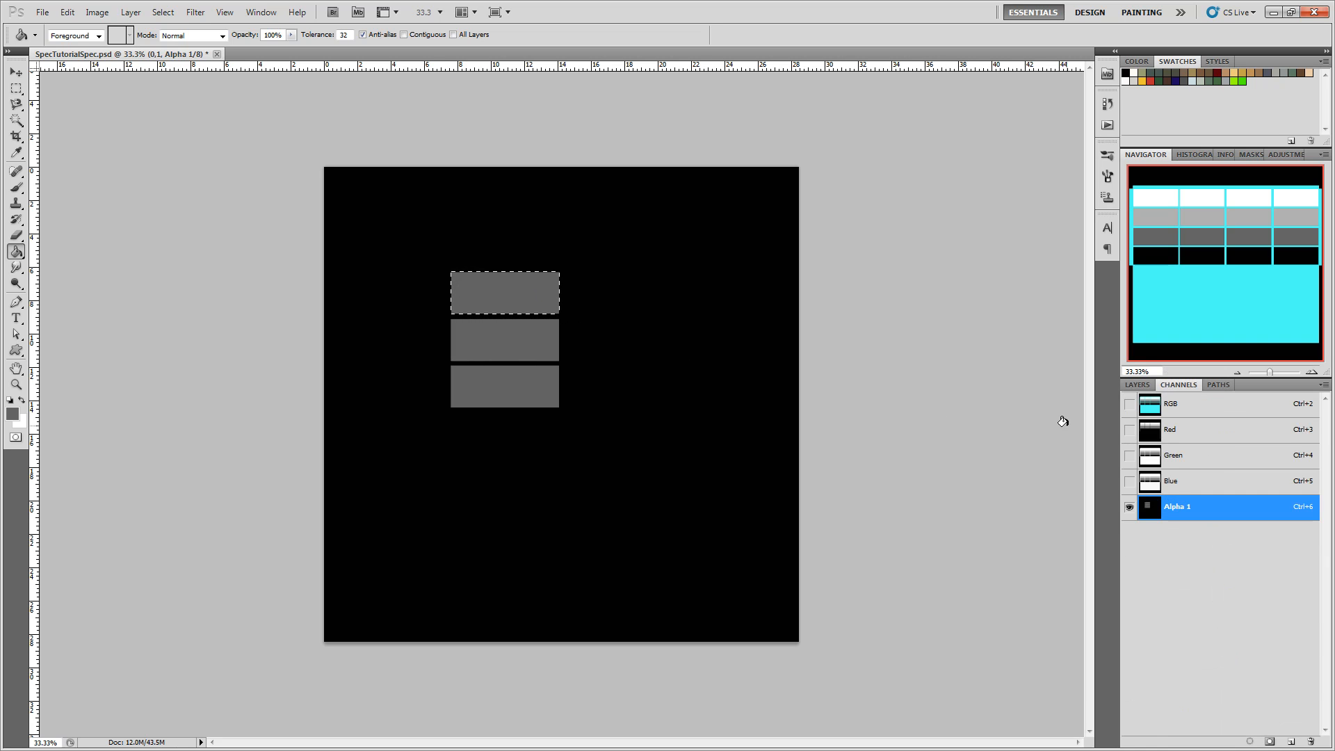
Fill the outline of rectangle layer 3,1 with the dark gray in Alpha 1 and clear the selection.
left_click(1138, 385)
scroll(1198, 600, "up", 2)
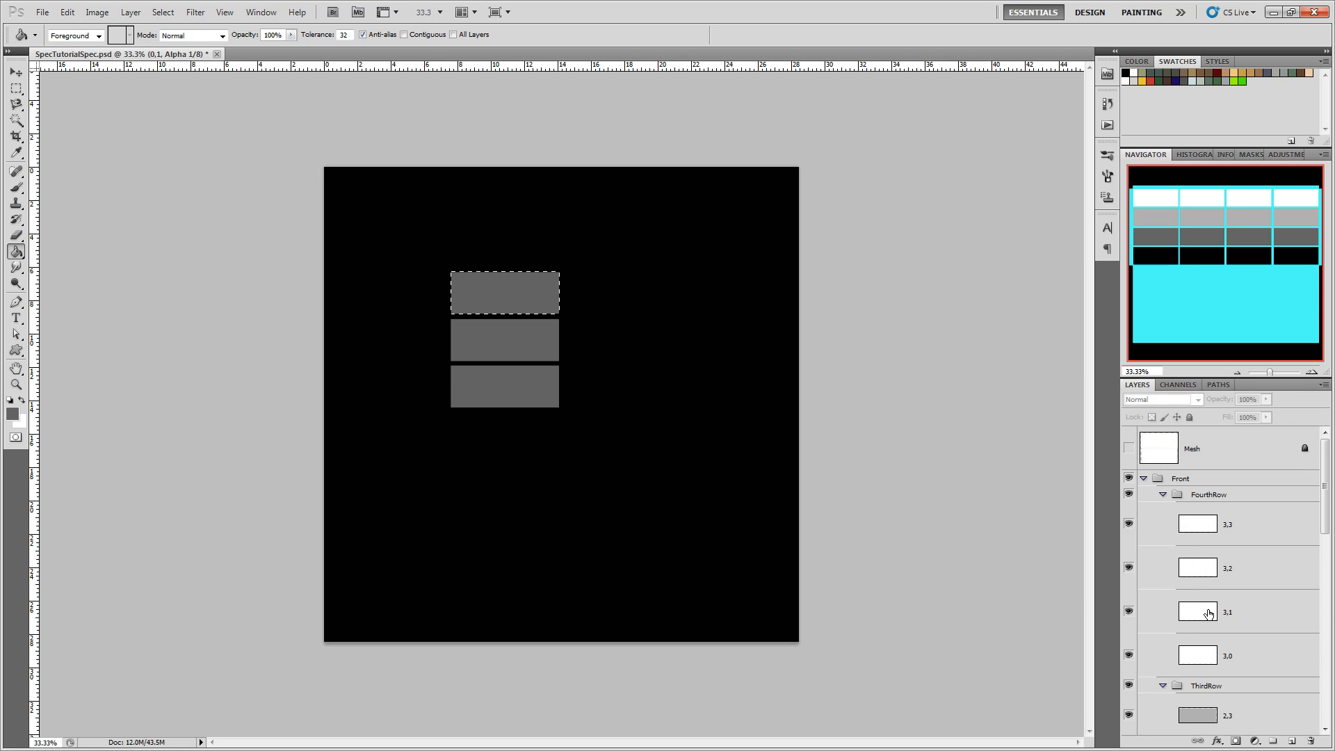
left_click(1208, 615, "ctrl")
left_click(470, 237)
key("ctrl+d")
Load the outline of rectangle layer 0,2 as a selection and fill it in Alpha 1 with RGB 170, 170, 170.
scroll(1222, 612, "down", 10)
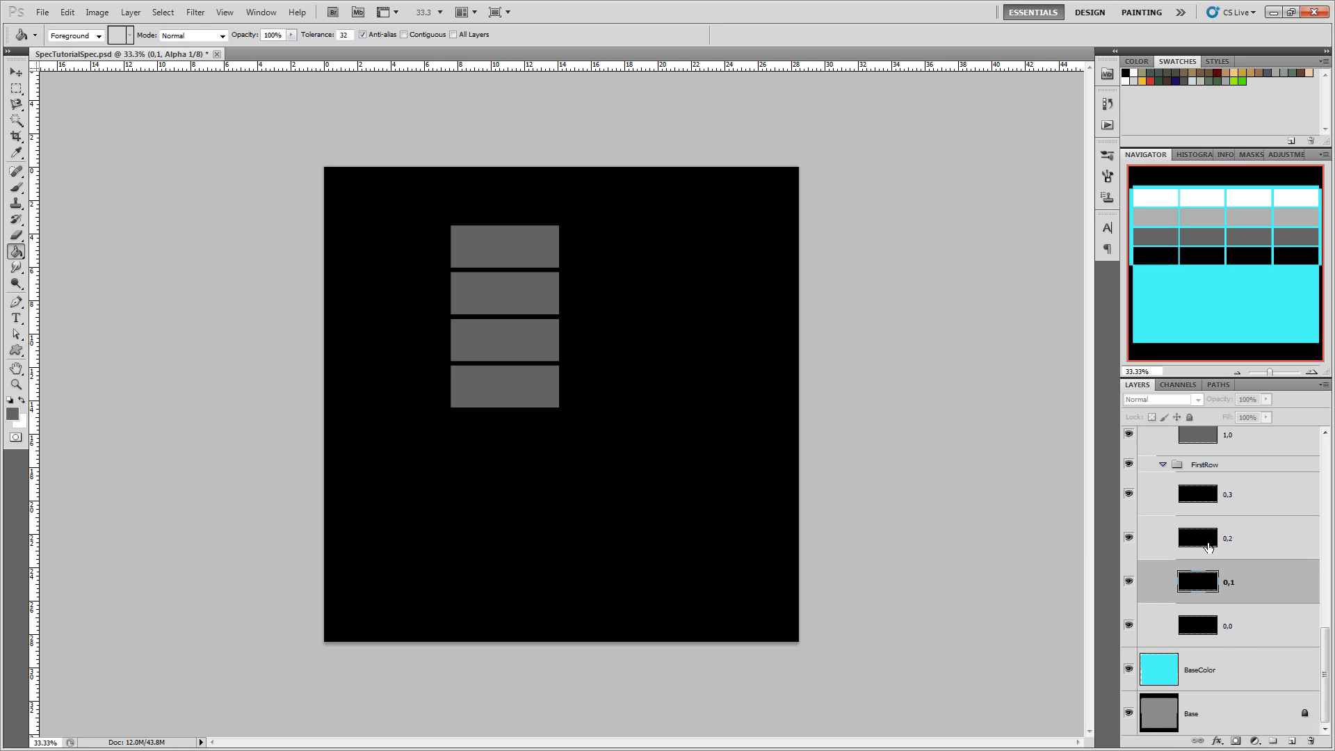
left_click(1205, 543, "ctrl")
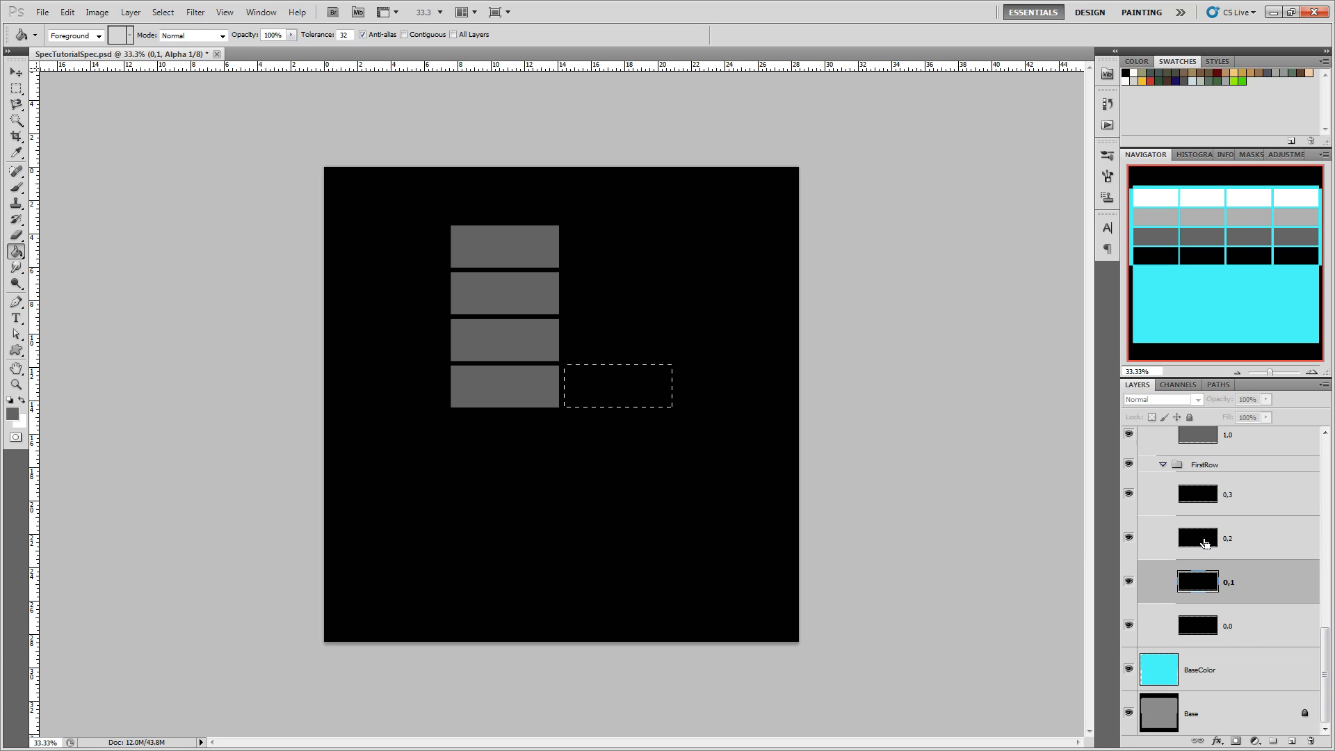
left_click(1178, 384)
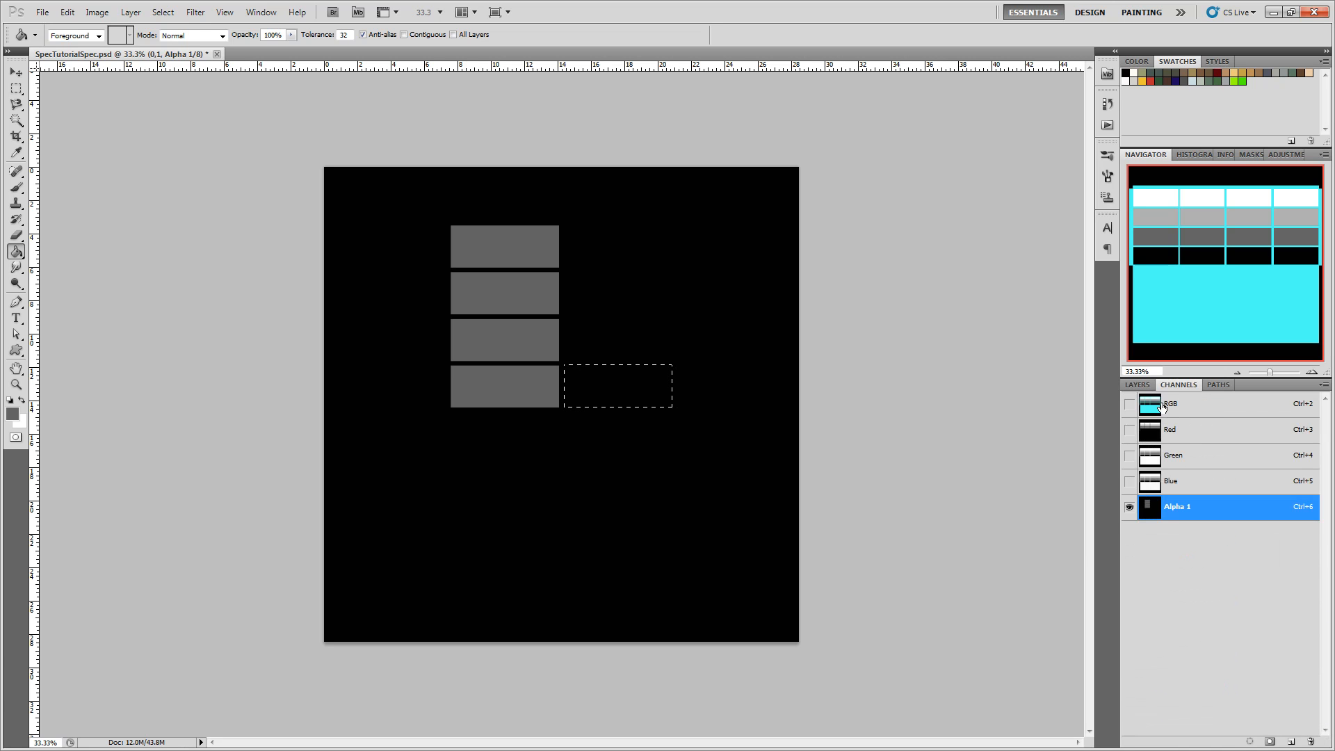
left_click(12, 418)
left_click_drag(821, 253, 760, 189)
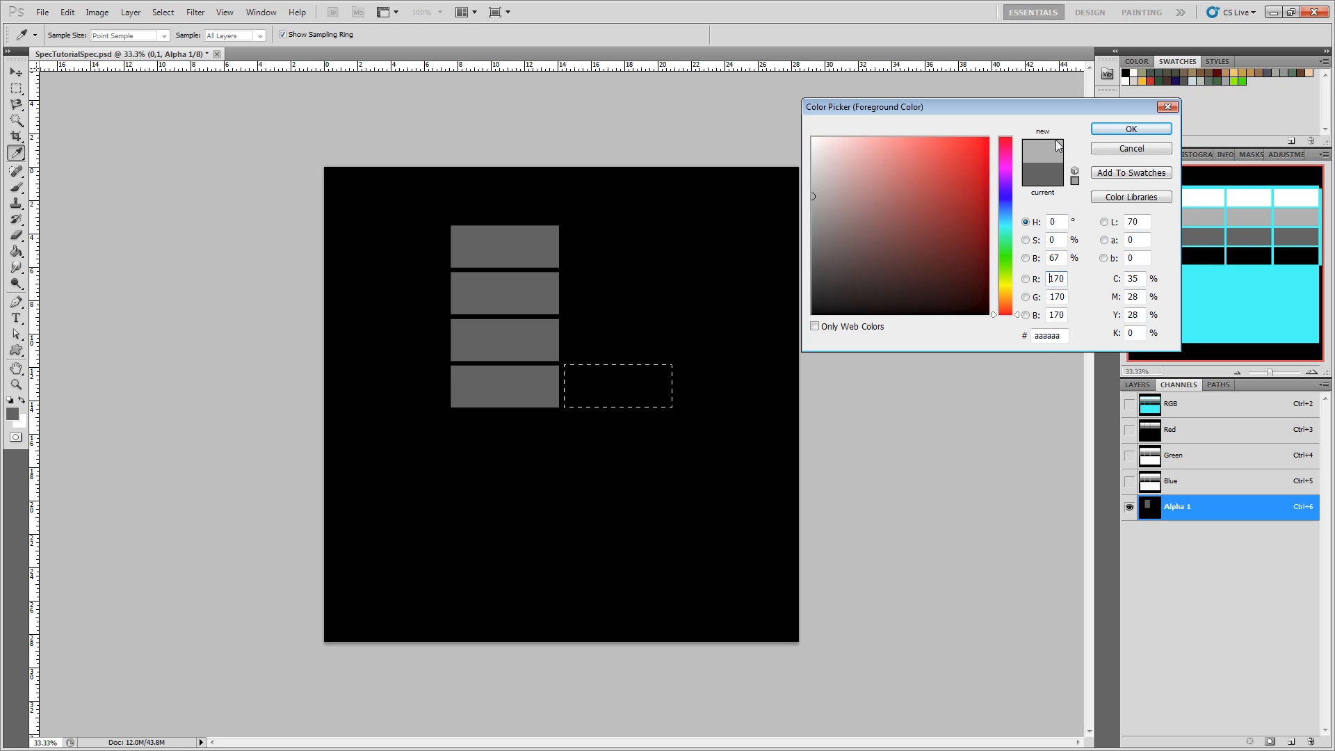
left_click(1103, 129)
key("g")
key("alt+BackSpace")
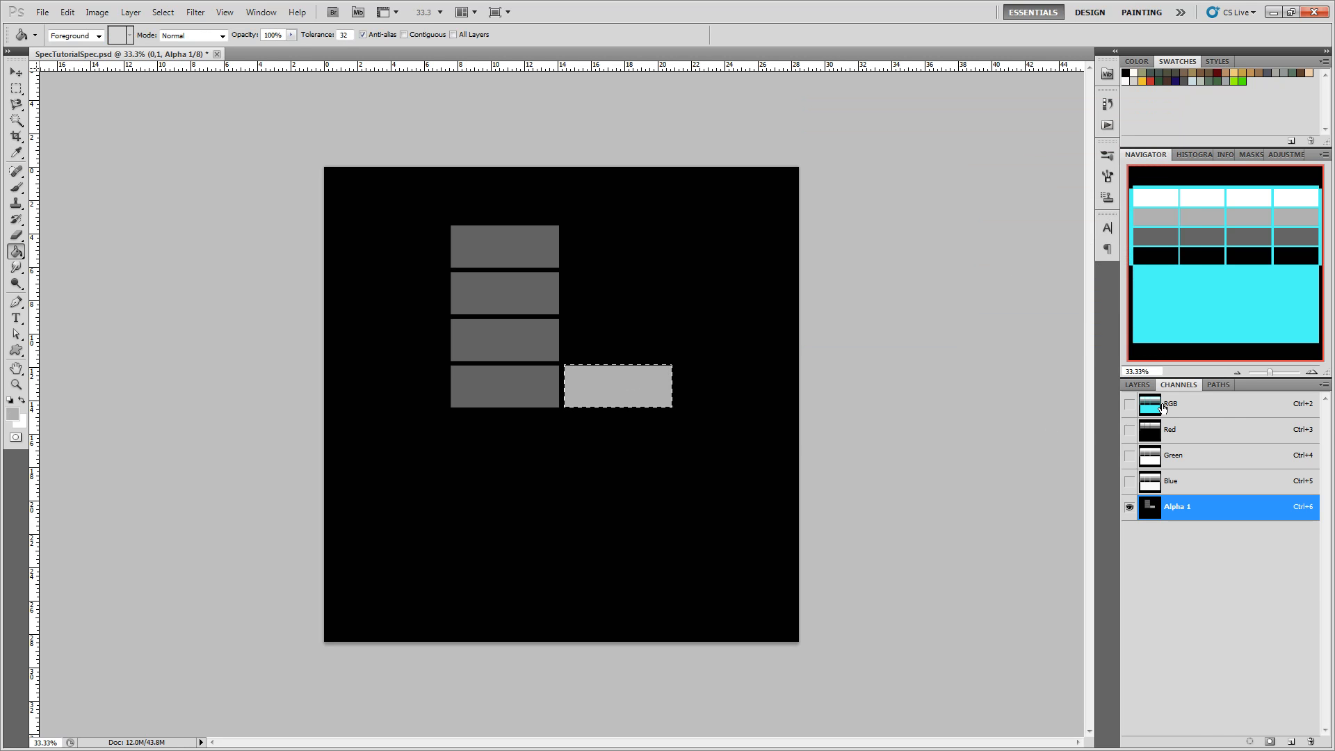
Load the outline of rectangle layer 1,2 as a selection and fill it with the light gray in Alpha 1.
left_click(1138, 385)
scroll(1218, 553, "up", 3)
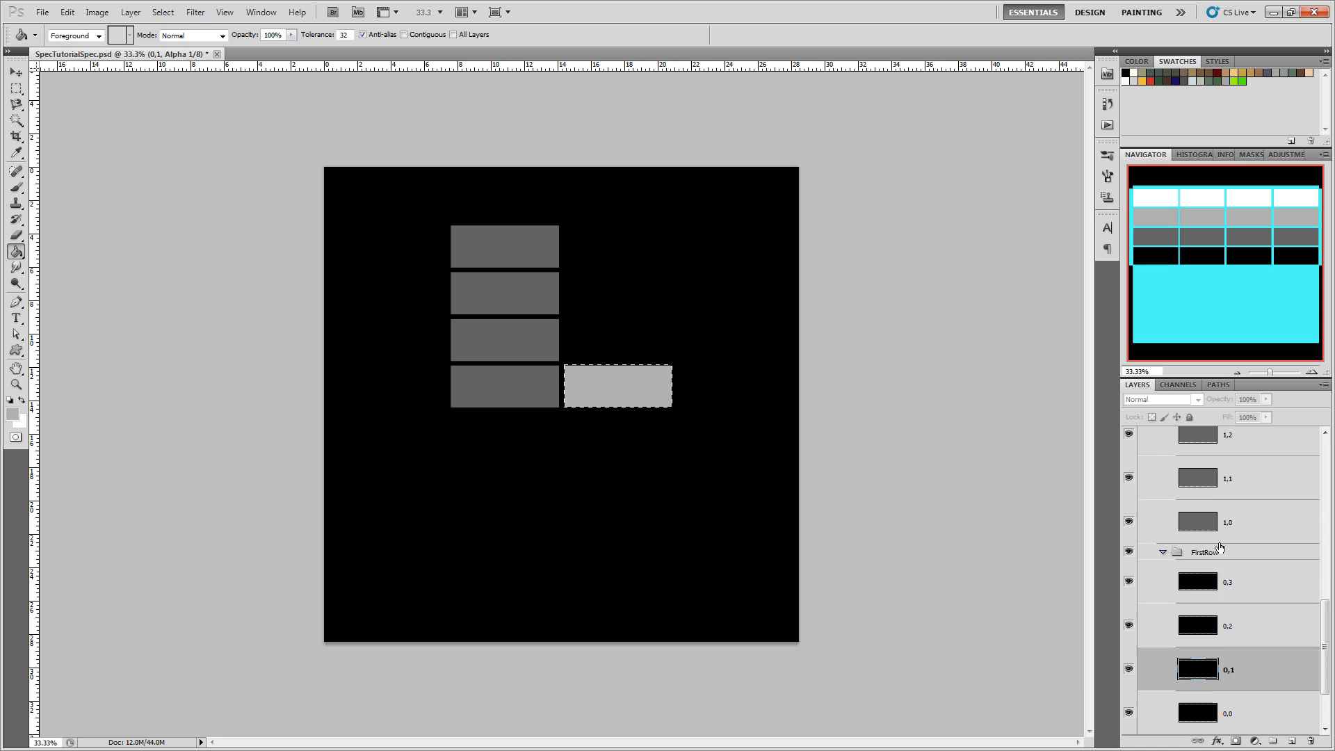
left_click(1207, 480, "ctrl")
left_click(1178, 385)
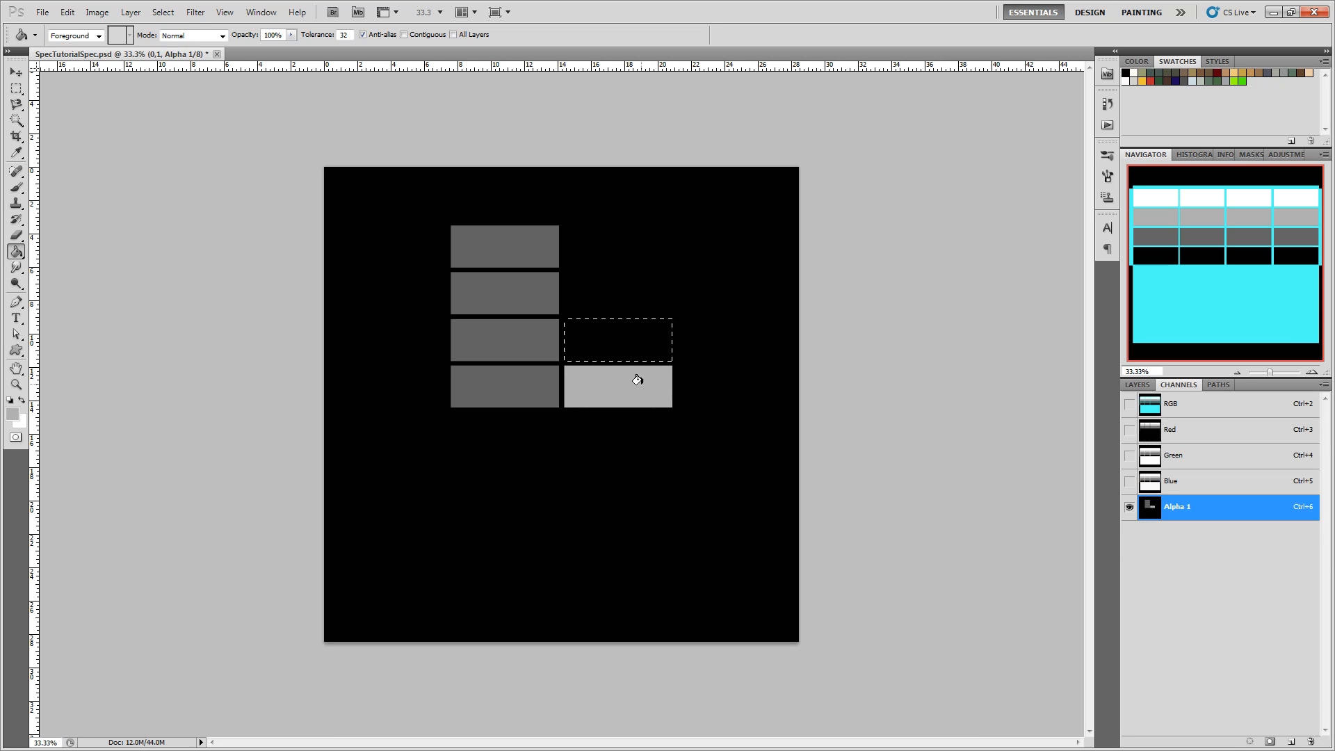
left_click(612, 338)
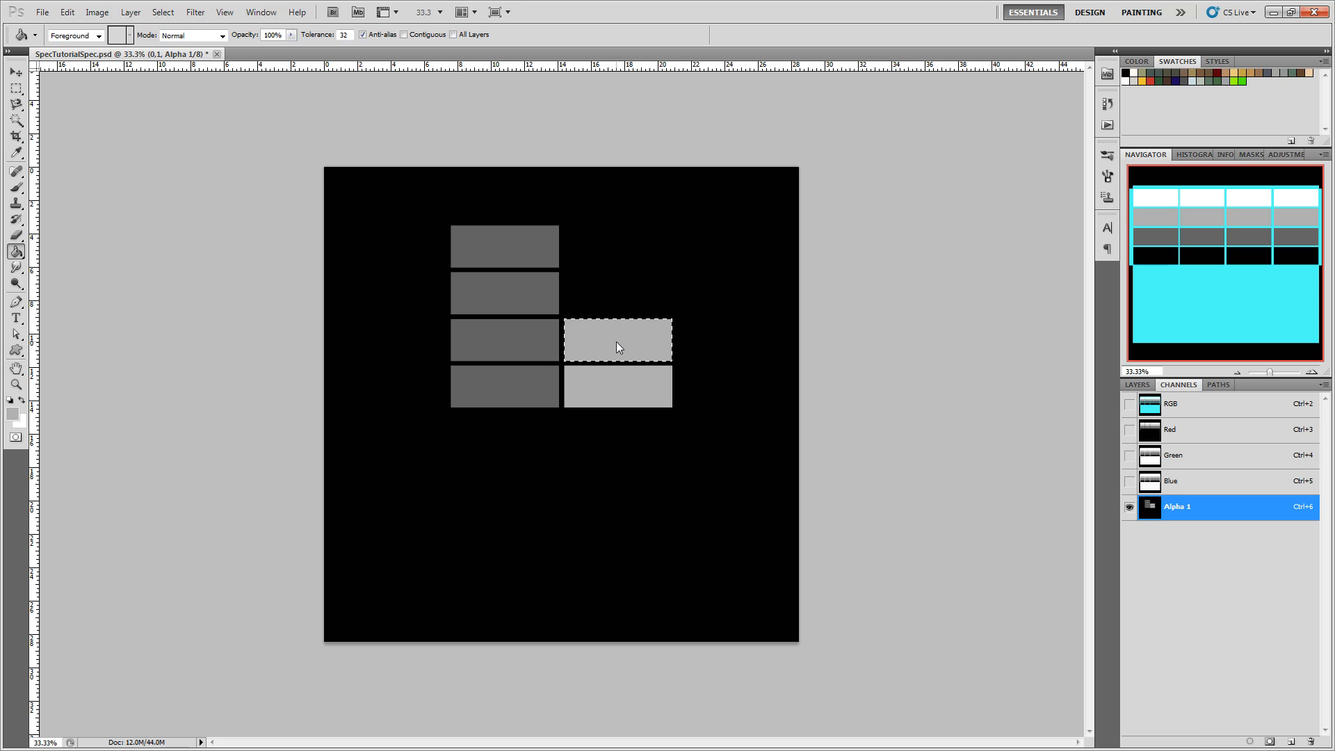
Load the outline of rectangle layer 2,2 as a selection and fill it with the light gray in Alpha 1.
left_click(1138, 385)
scroll(1199, 551, "up", 6)
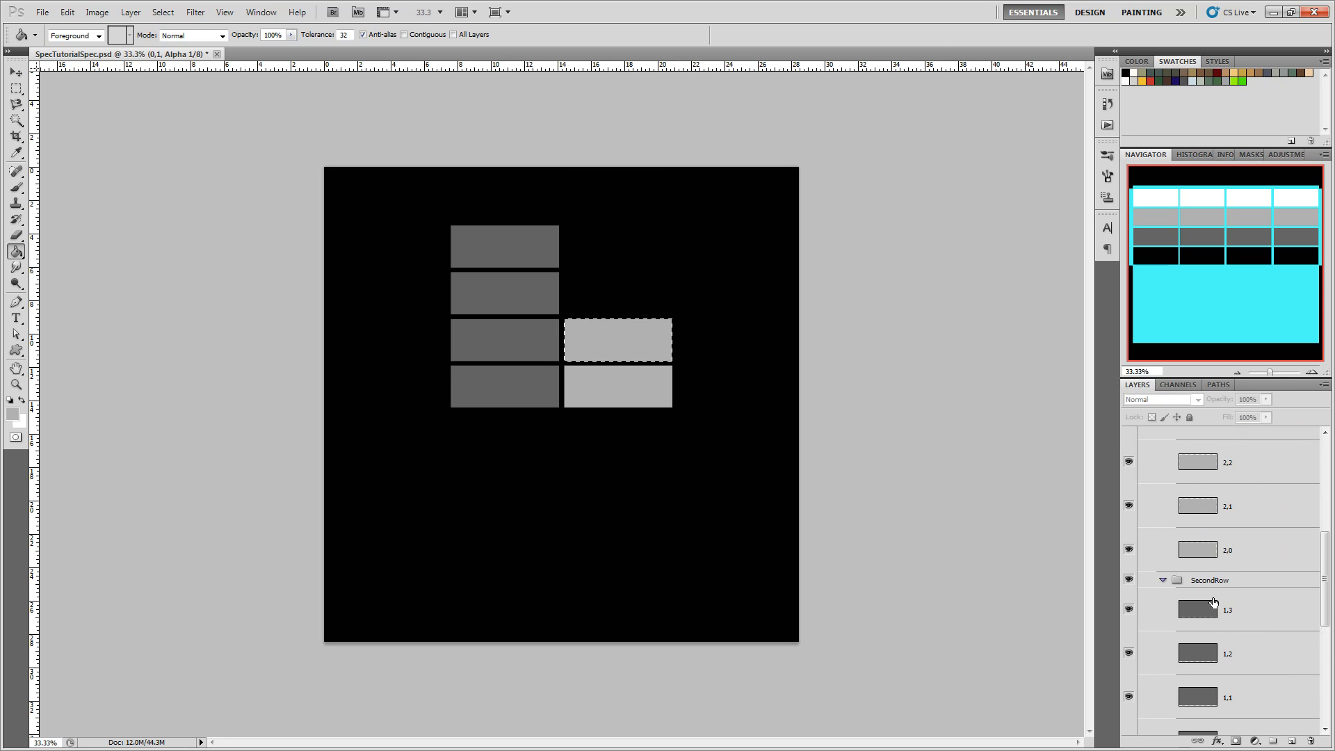
left_click(1201, 554, "ctrl")
left_click(1179, 385)
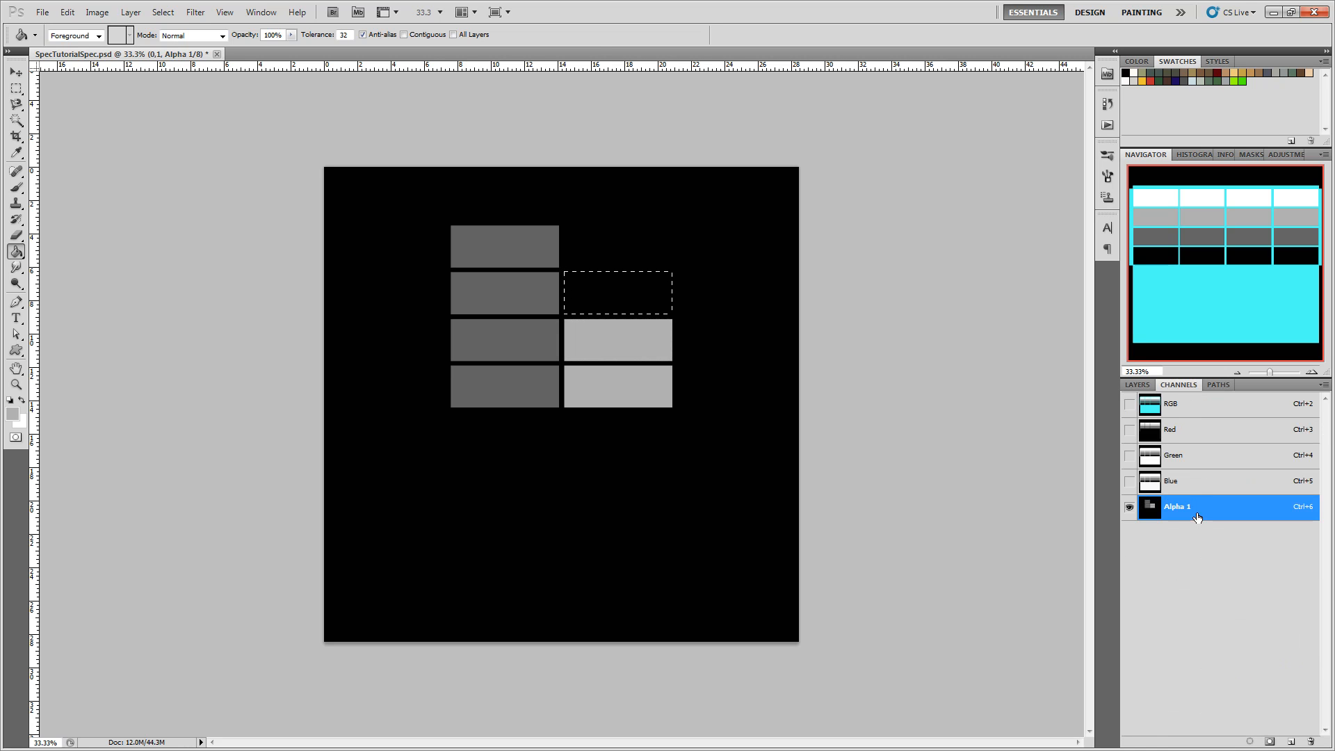
left_click(657, 277)
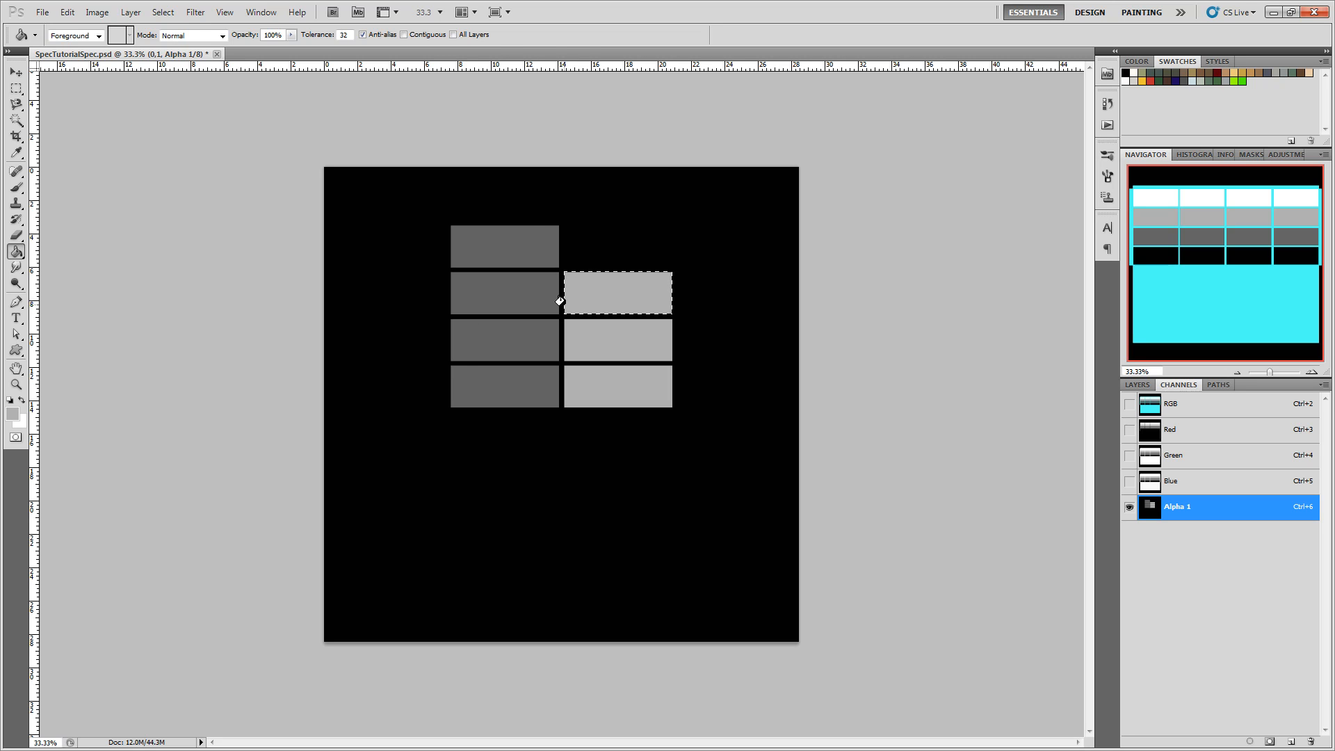
Load the outline of rectangle layer 3,2 as a selection and fill it with the light gray in Alpha 1.
left_click(1138, 385)
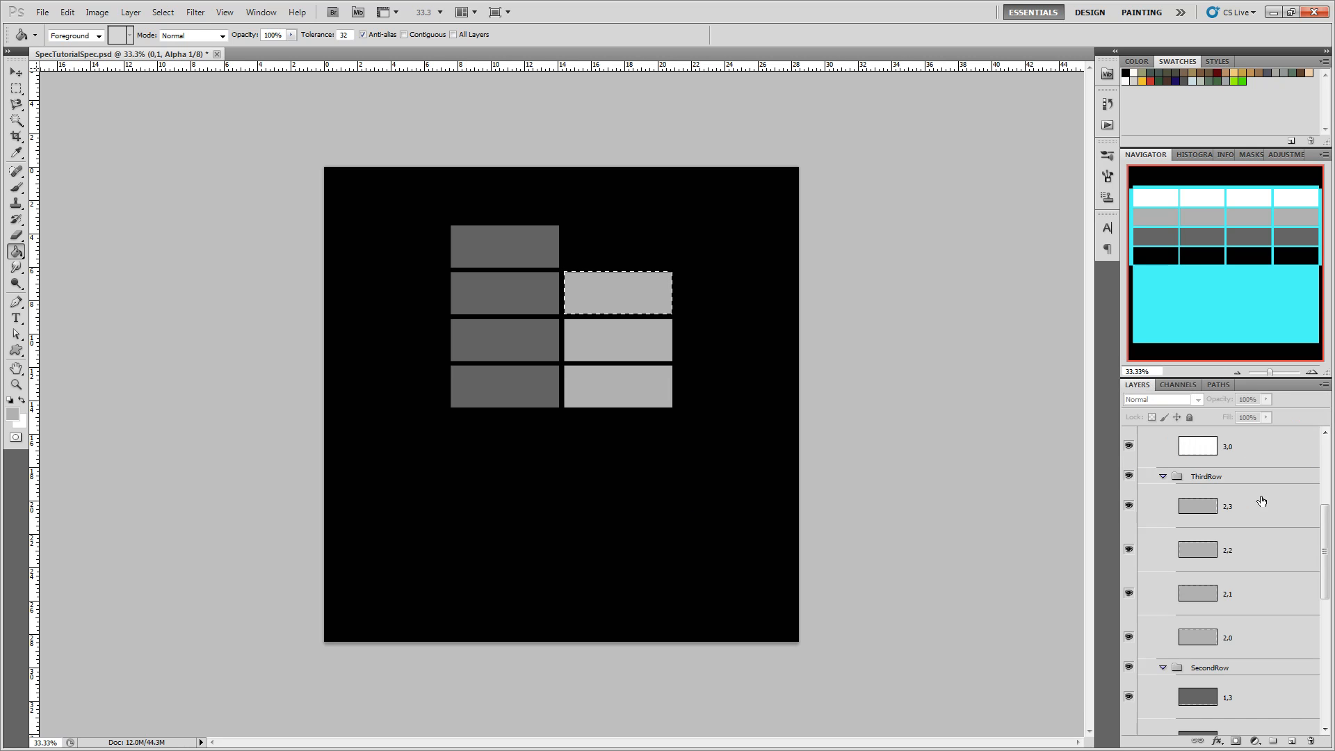
scroll(1262, 501, "up", 3)
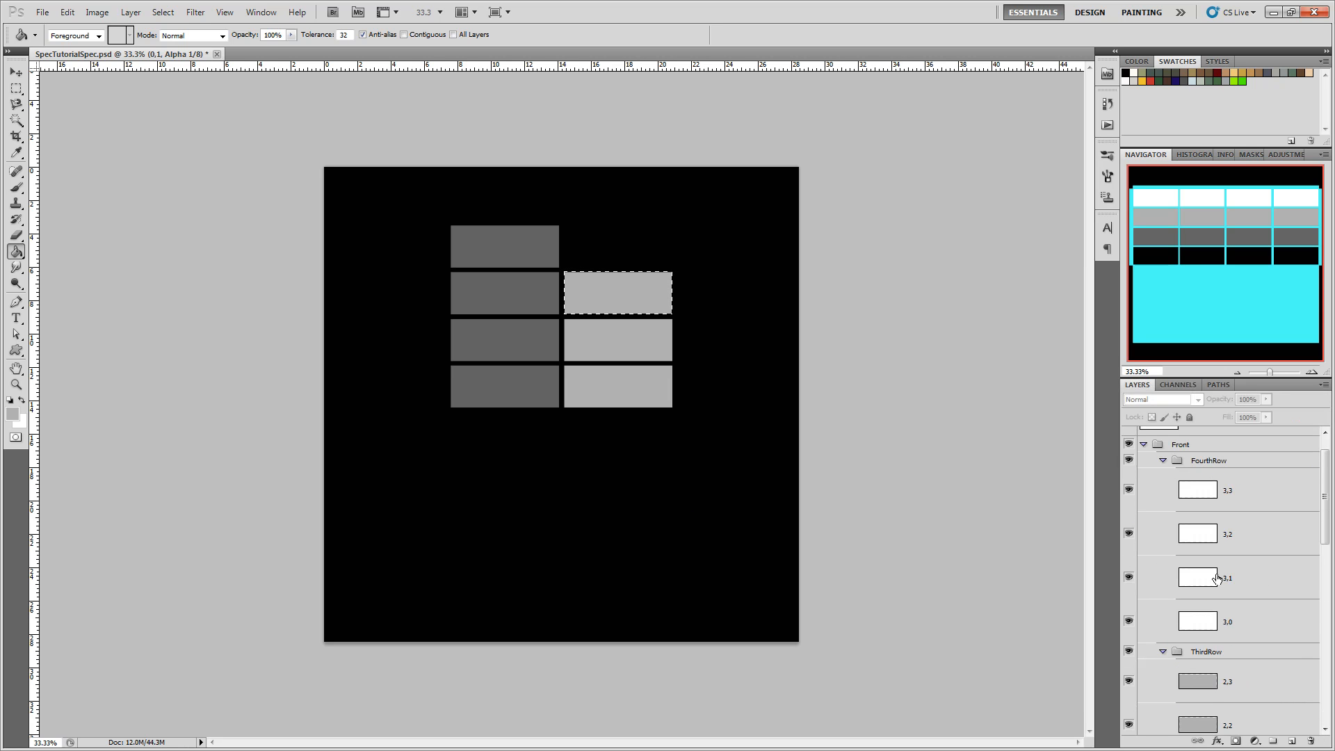
left_click(1178, 384)
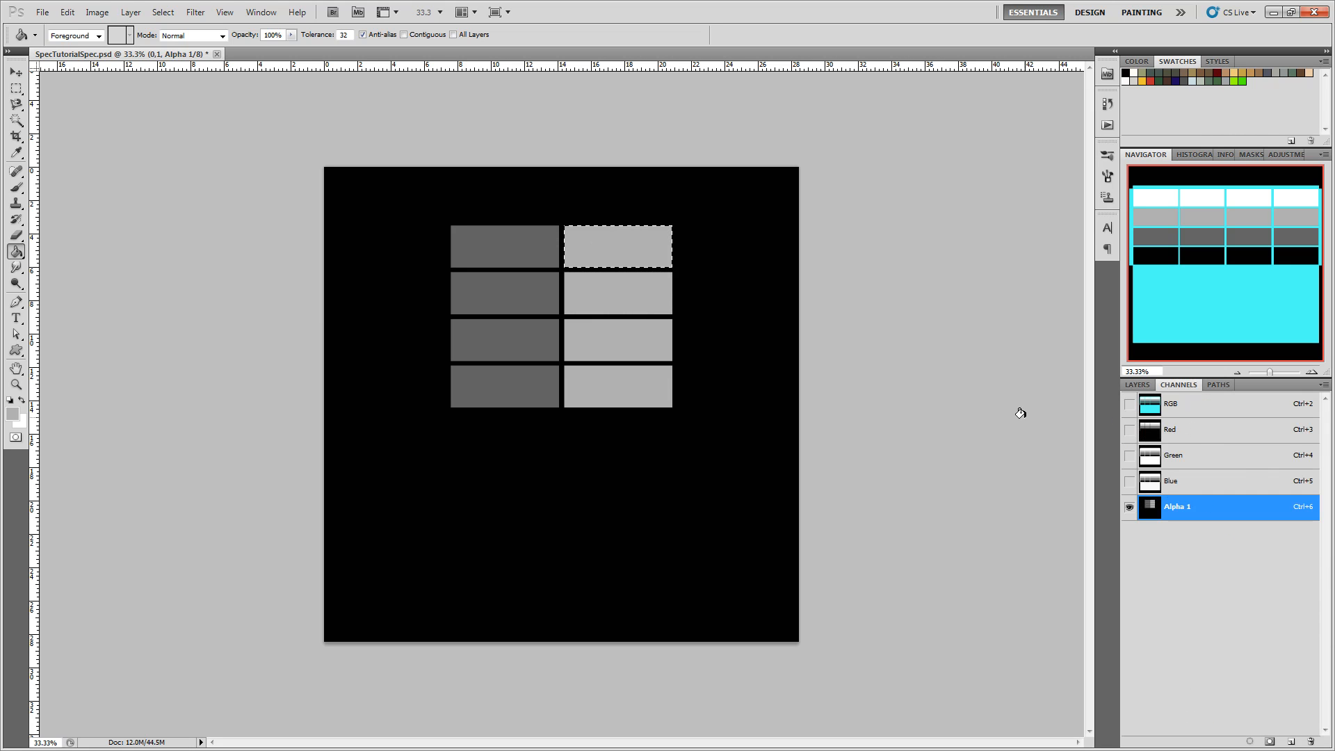
left_click(20, 401)
left_click(1138, 385)
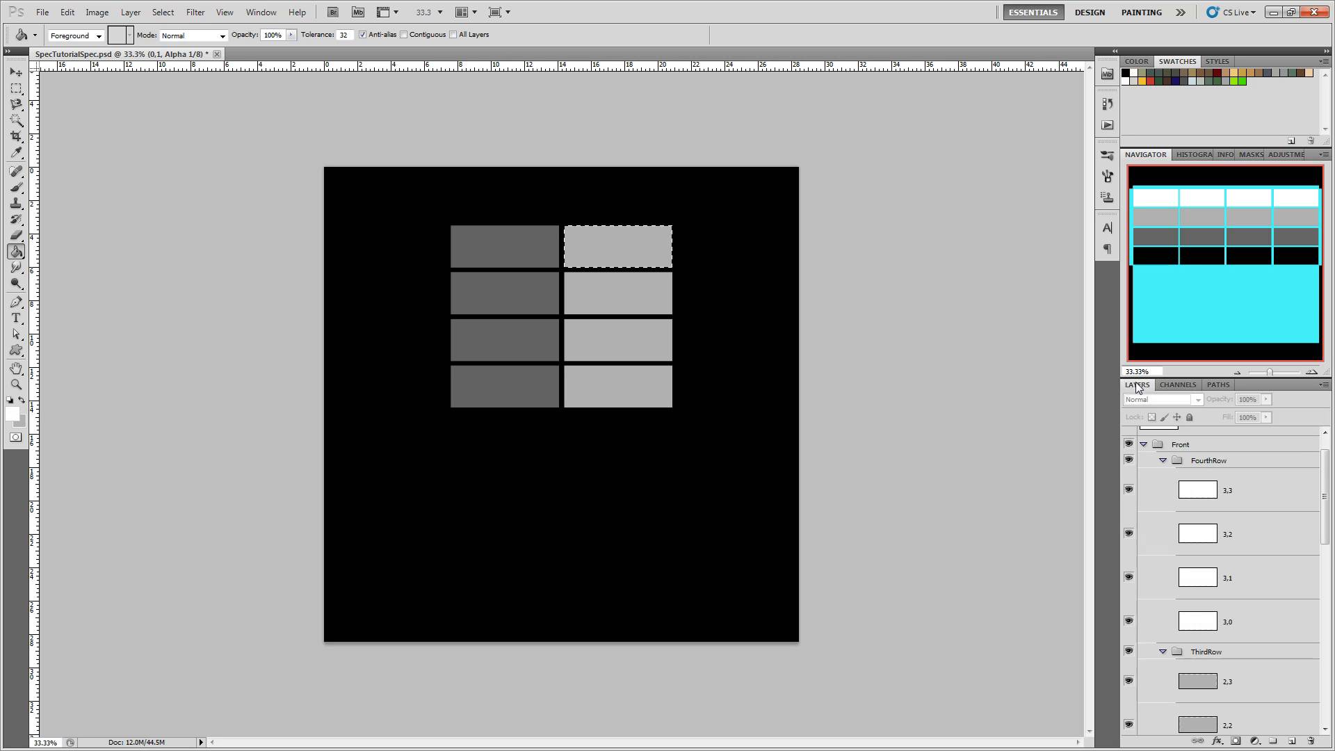
scroll(1229, 530, "up", 1)
scroll(1199, 518, "down", 17)
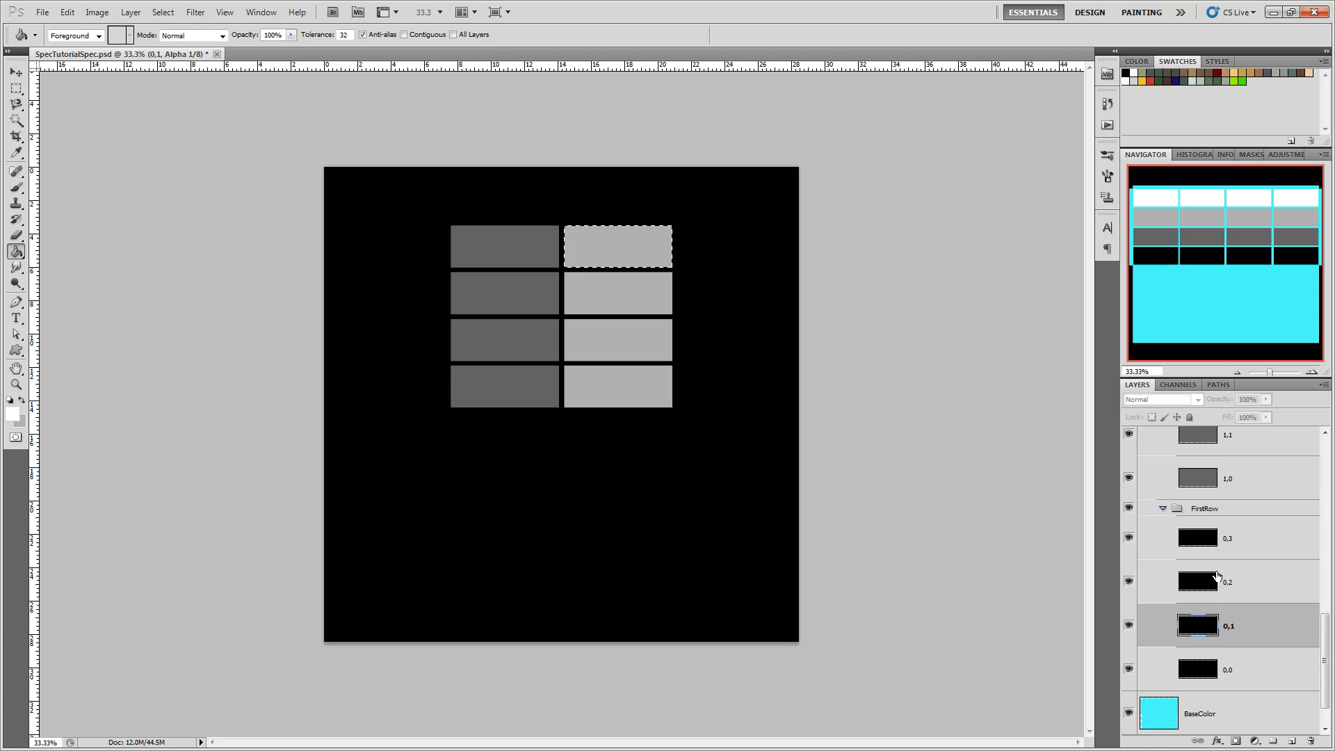
left_click(1204, 544)
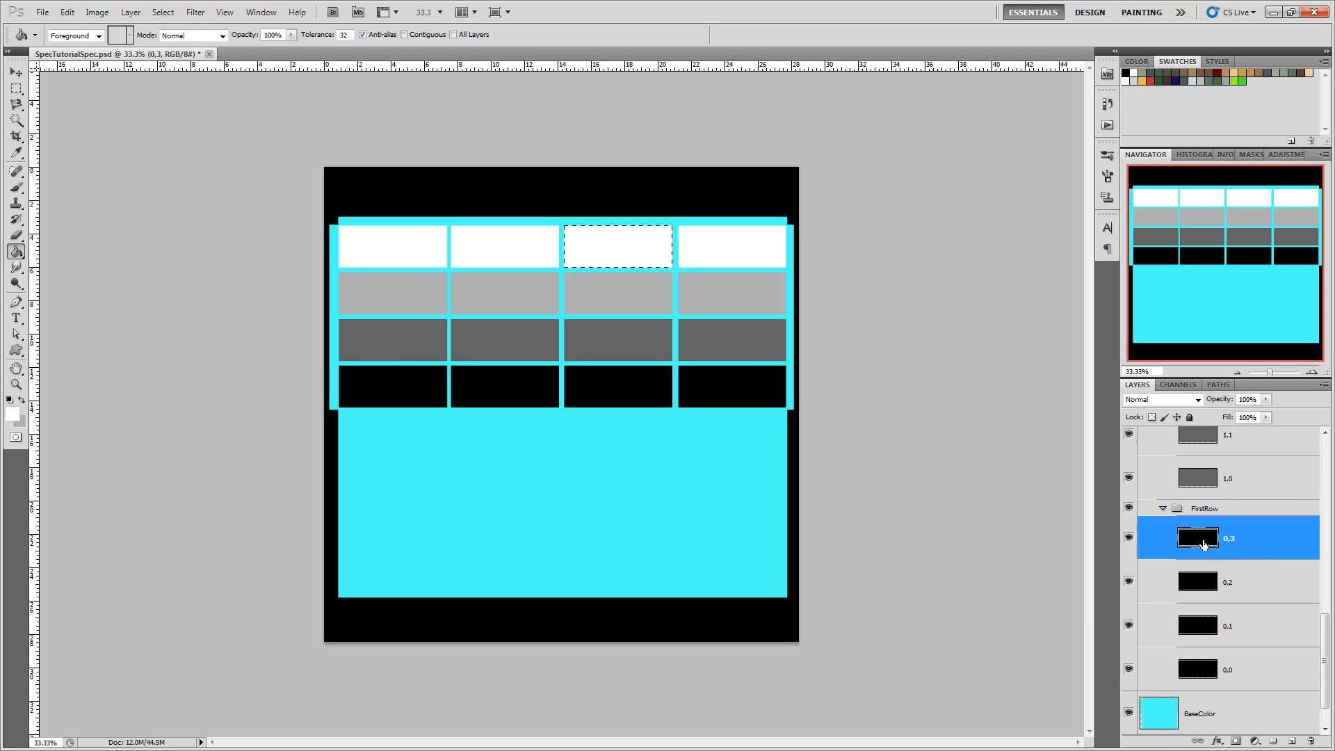
left_click(1182, 384)
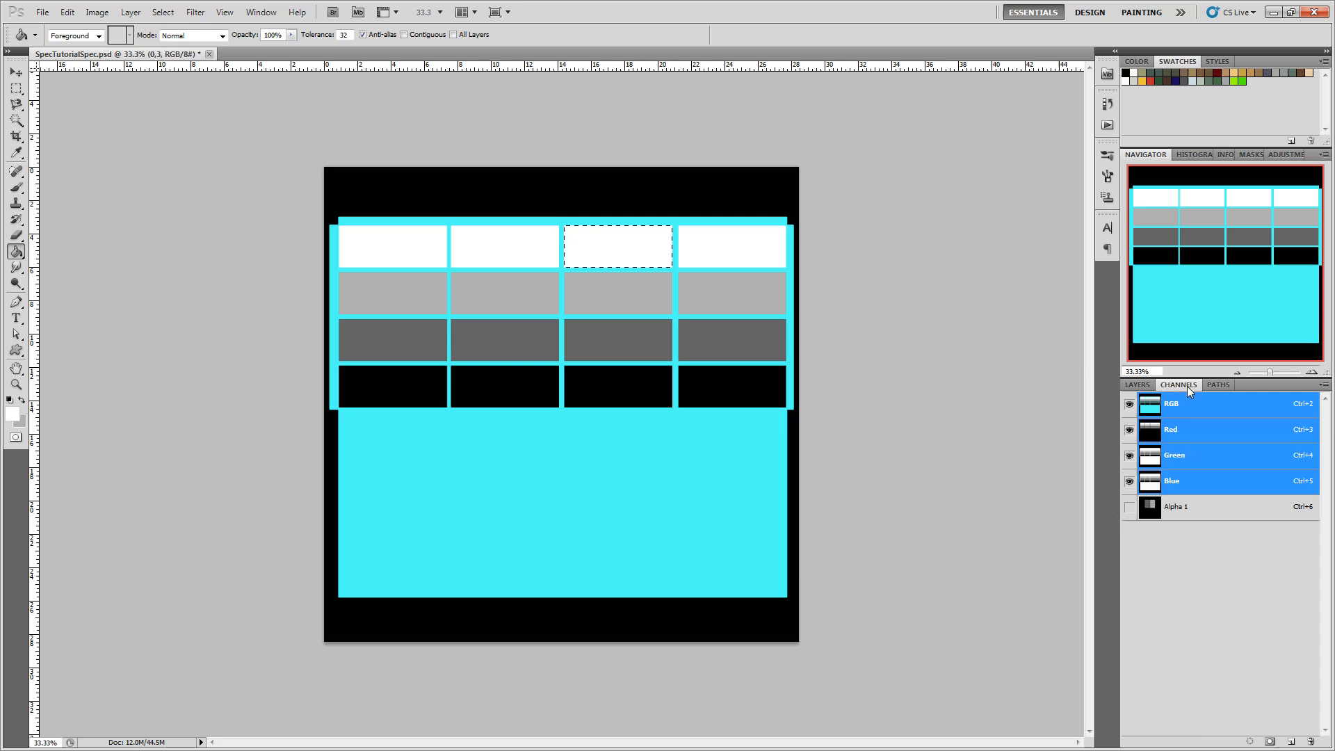
left_click(1181, 518)
left_click(1138, 385)
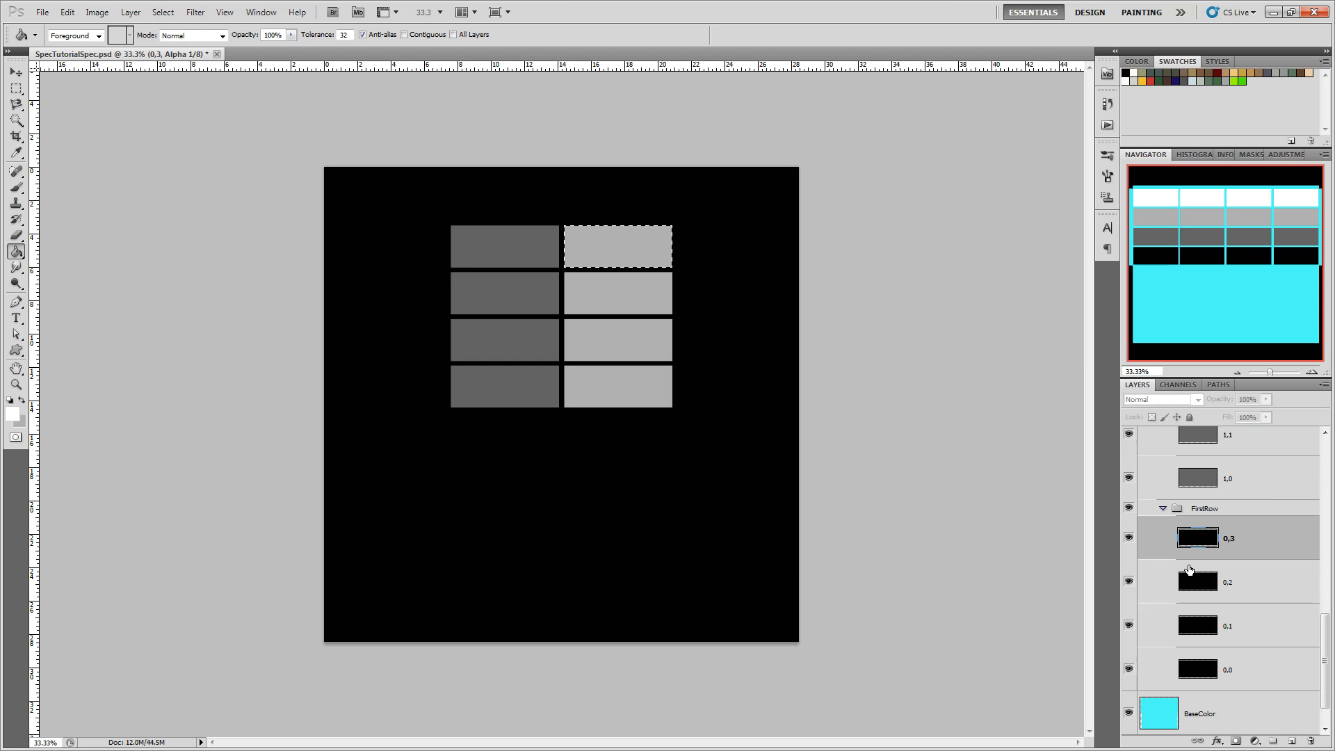
left_click(1202, 532)
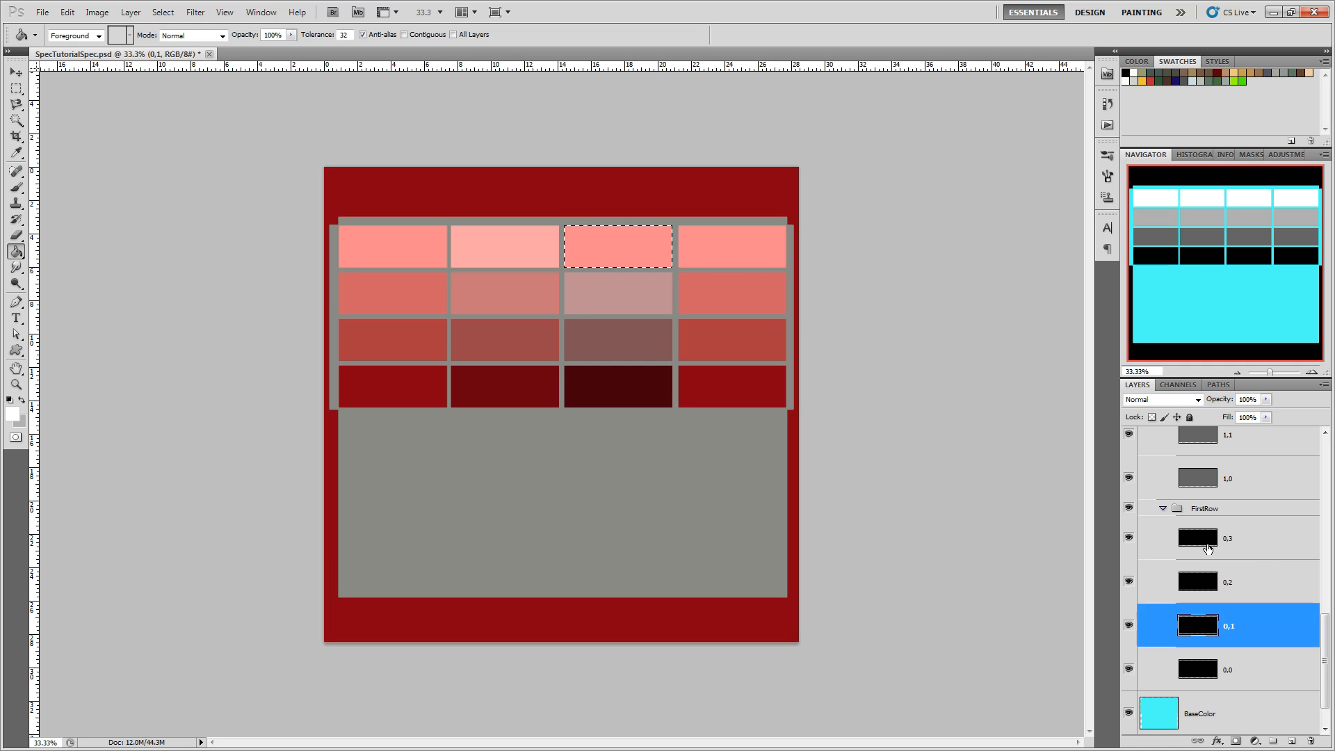
Hide the RGB composite and display only the Alpha 1 channel for editing.
left_click(1179, 385)
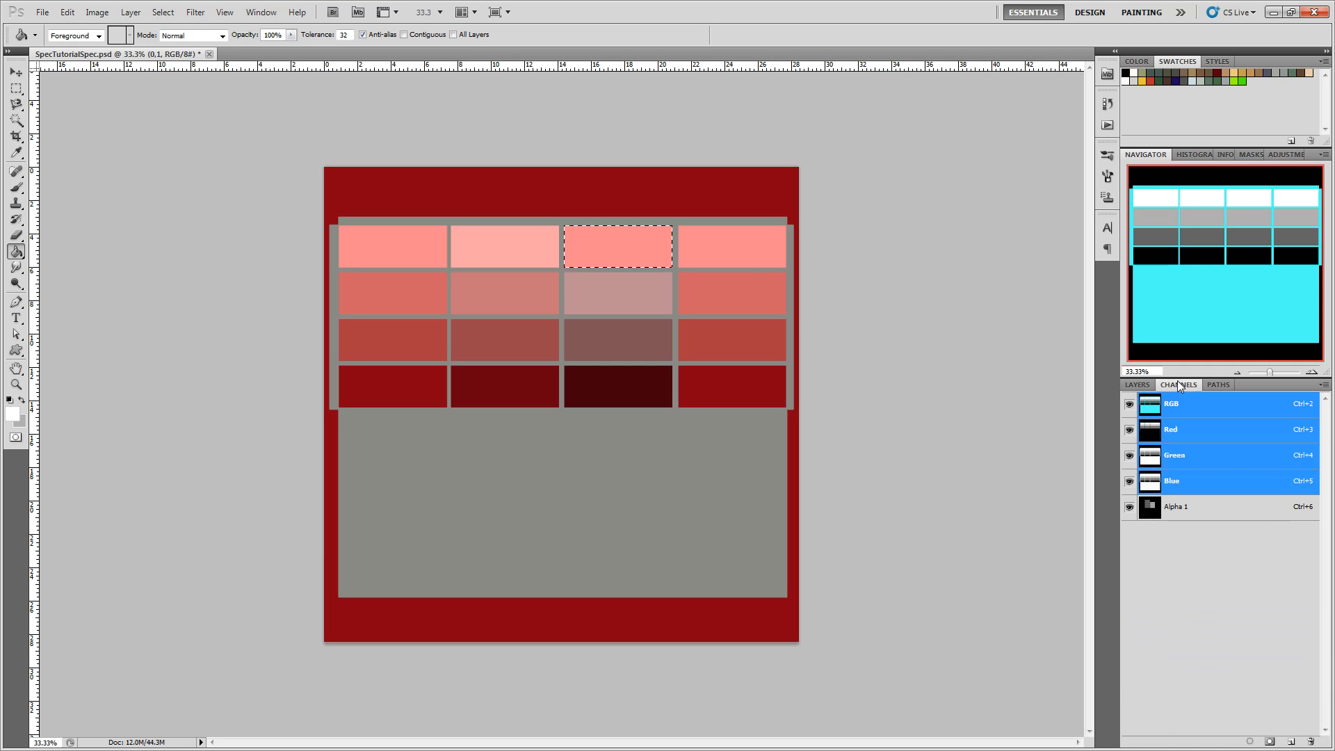
left_click(1182, 508)
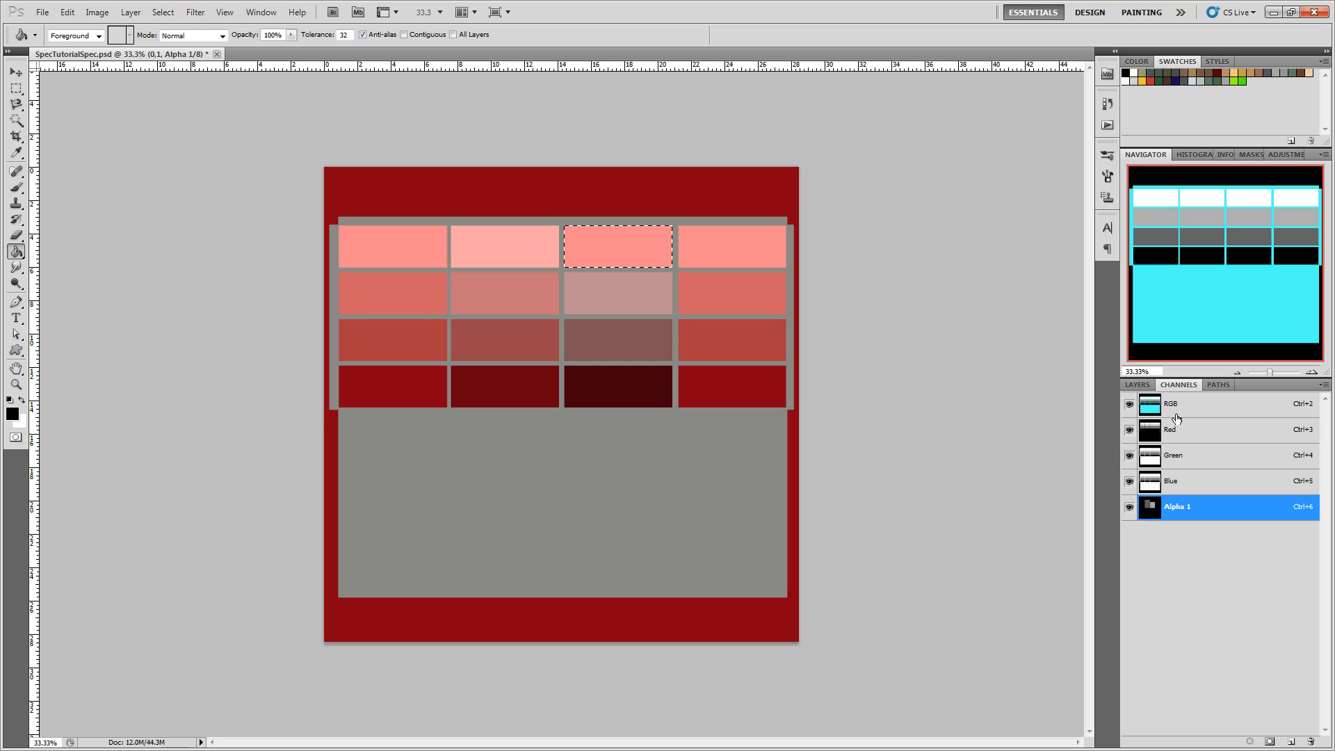
left_click(1168, 412)
left_click(1130, 509)
left_click(1178, 513)
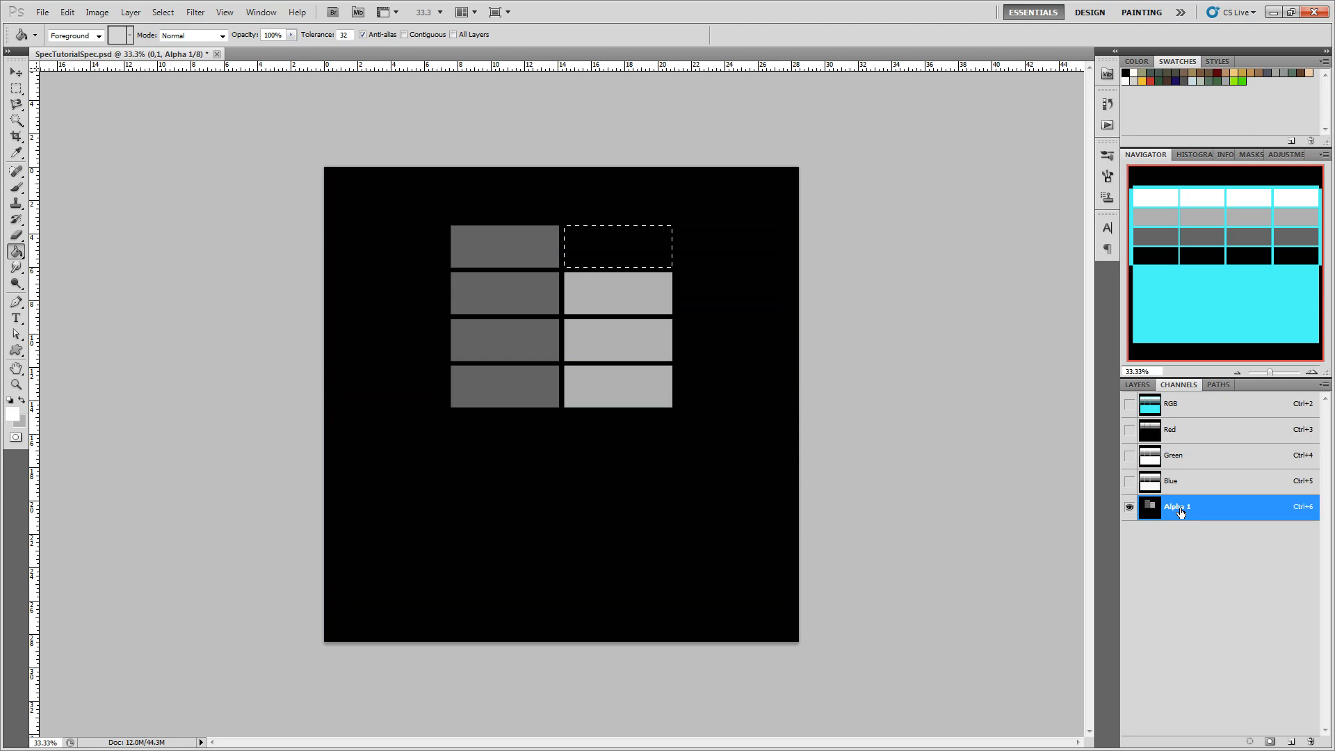
left_click(1138, 384)
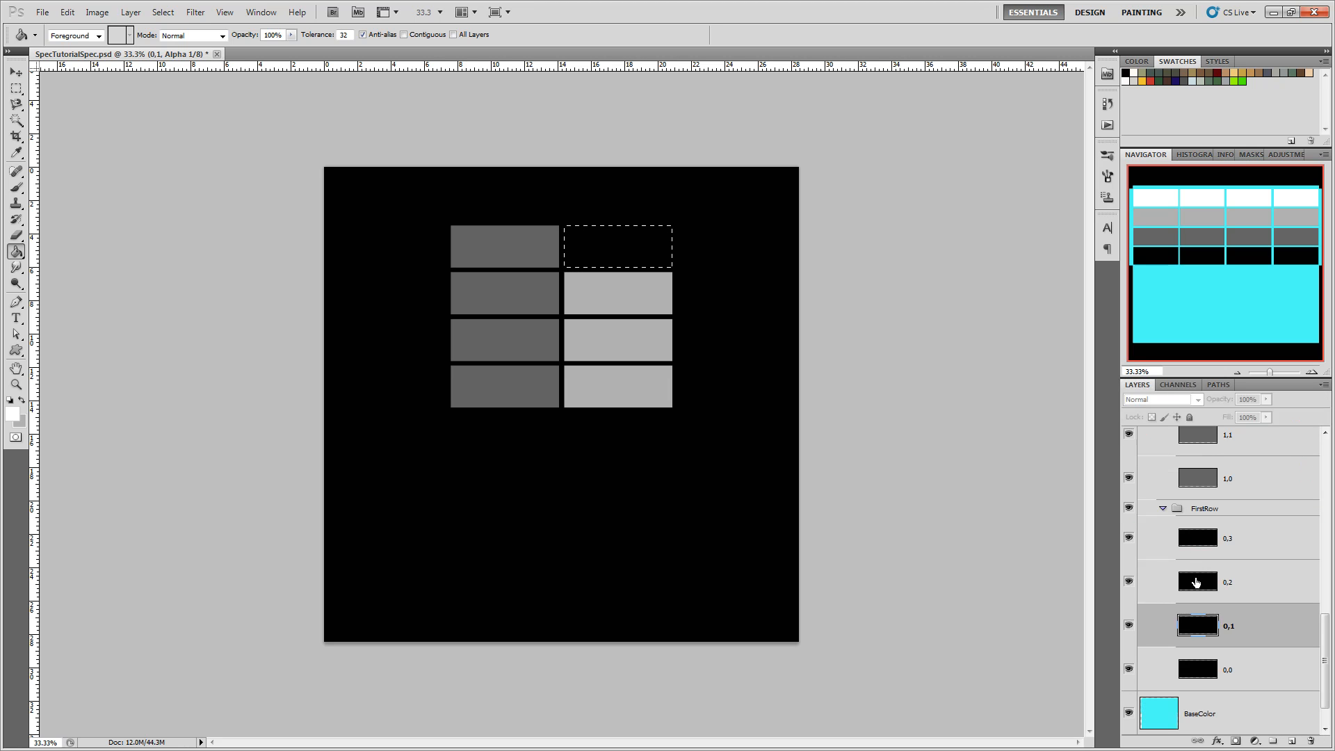
Refill the selected 3,2 rectangle with the light gray in Alpha 1.
left_click(22, 400)
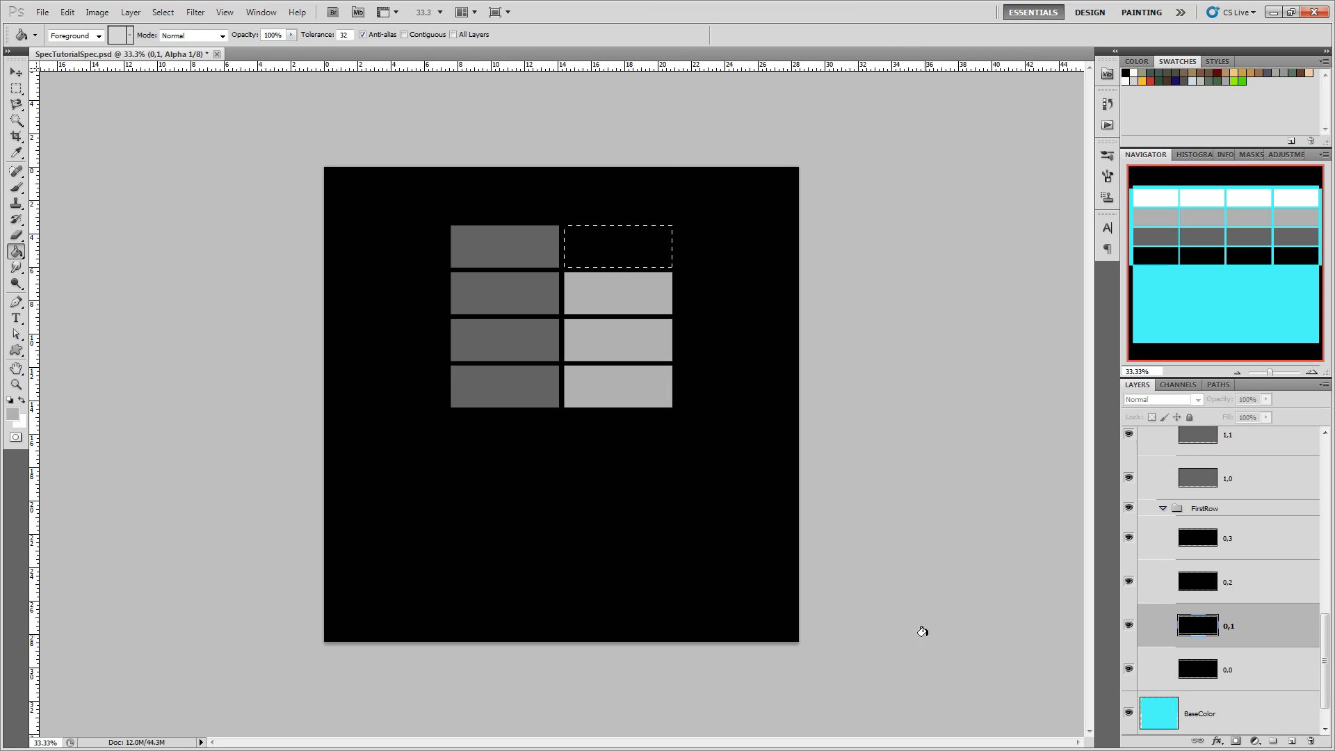
scroll(1175, 584, "up", 6)
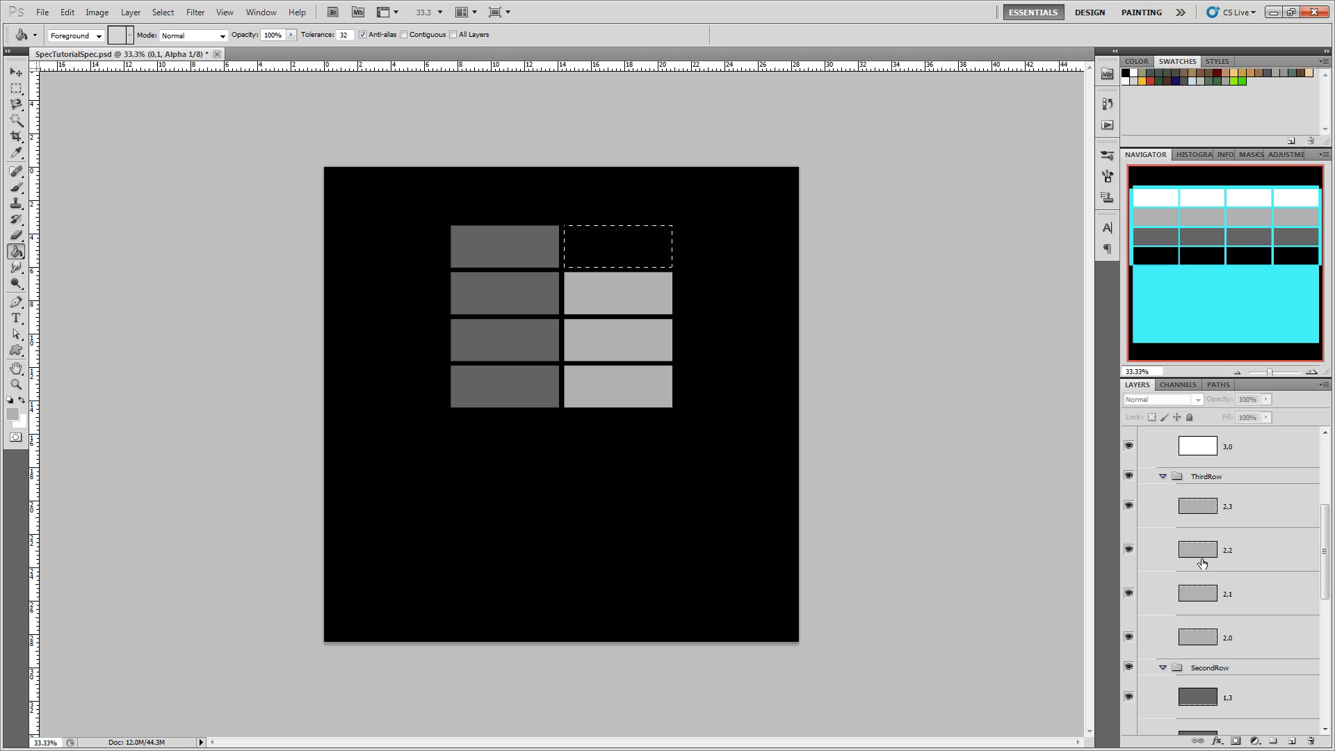
scroll(1198, 553, "up", 2)
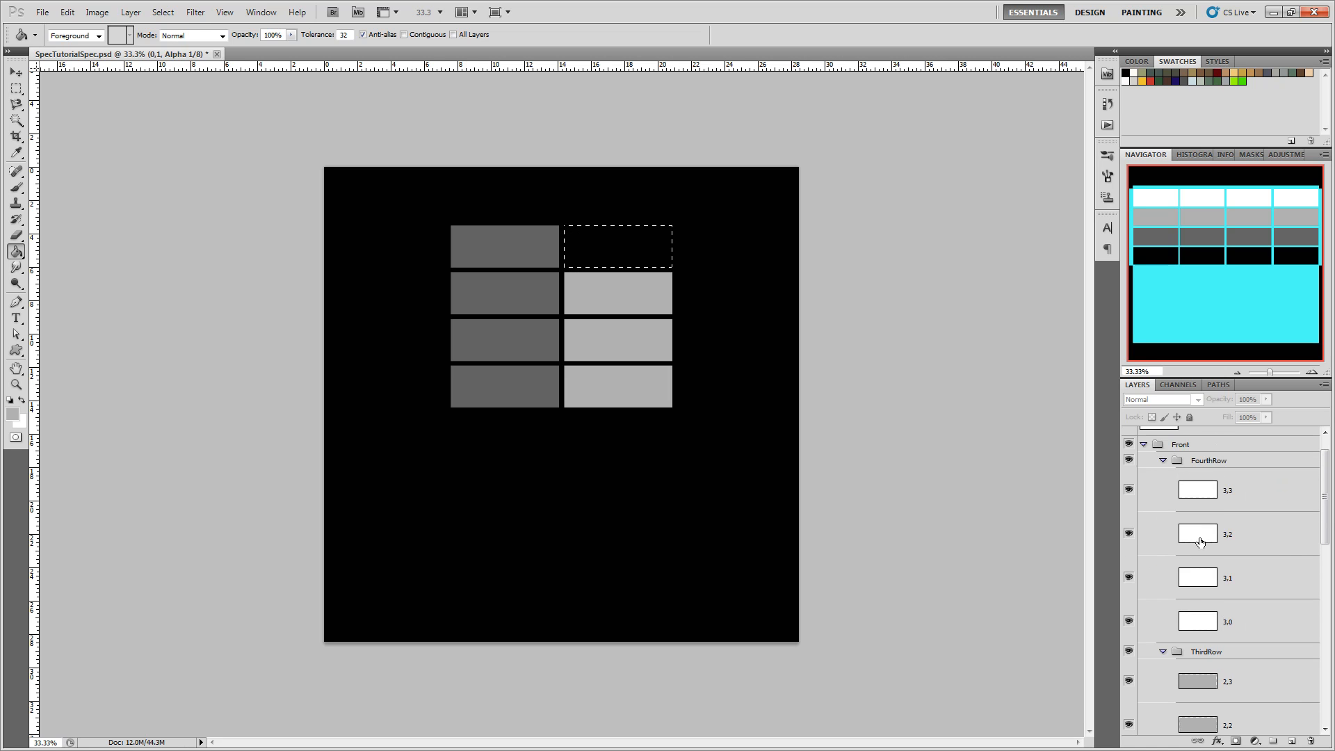
left_click(1179, 384)
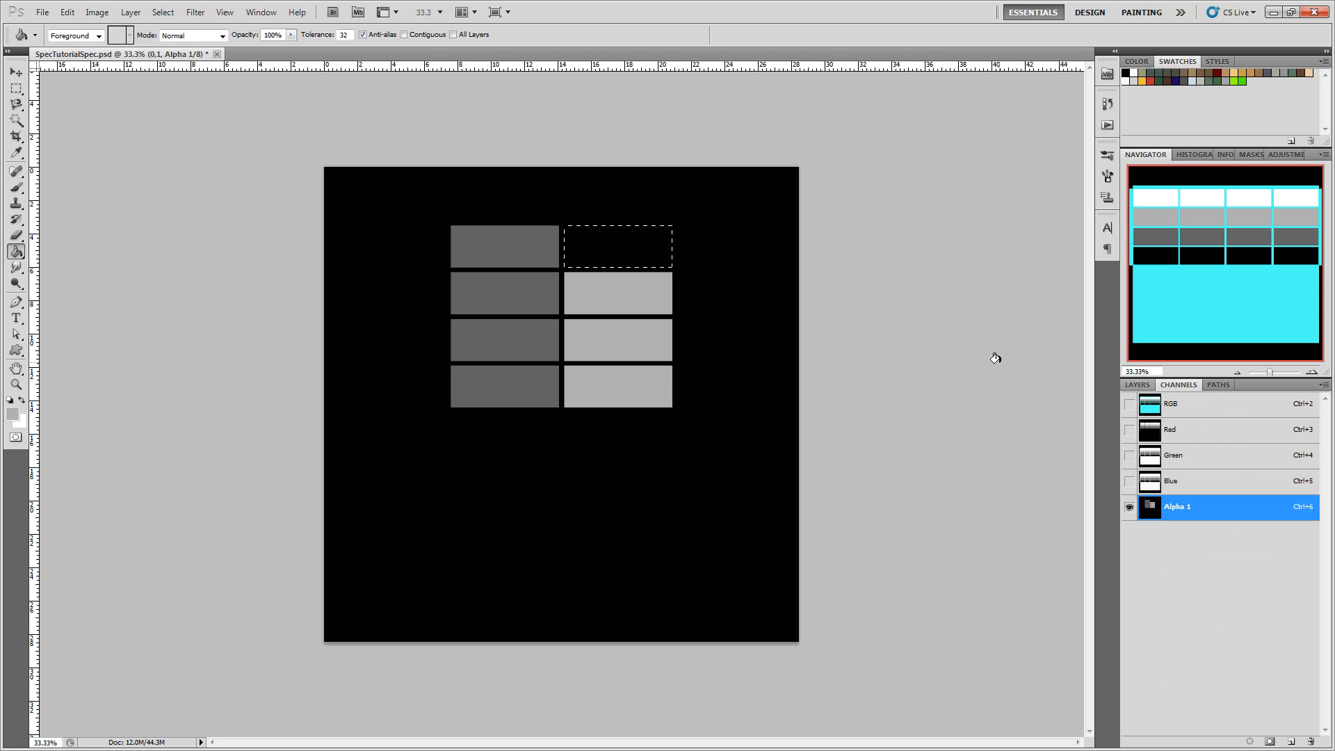
left_click(635, 235)
Clear the current selection, load the outline of rectangle layer 0,3 and fill it with white in Alpha 1.
left_click(22, 400)
key("ctrl+d")
left_click(1137, 385)
scroll(1233, 657, "down", 3)
scroll(1234, 659, "down", 4)
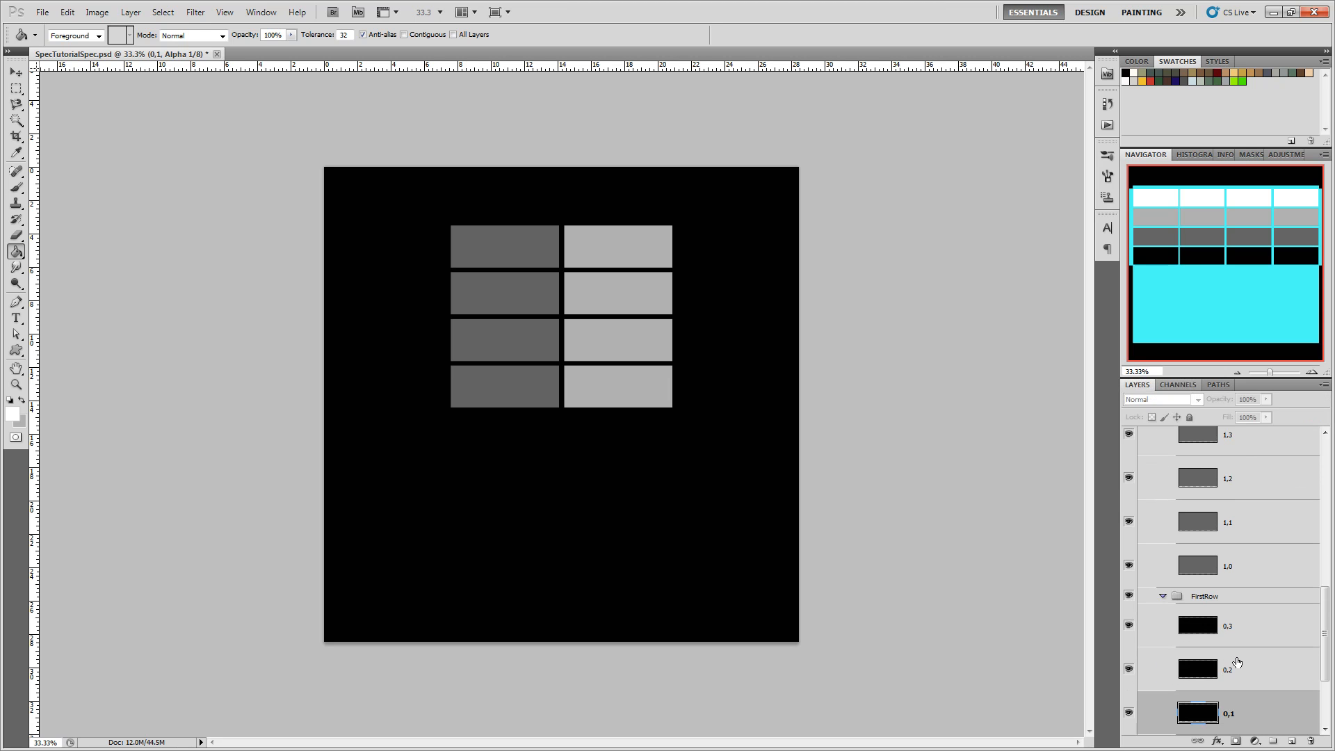
left_click(1202, 629, "ctrl")
scroll(1181, 492, "up", 8)
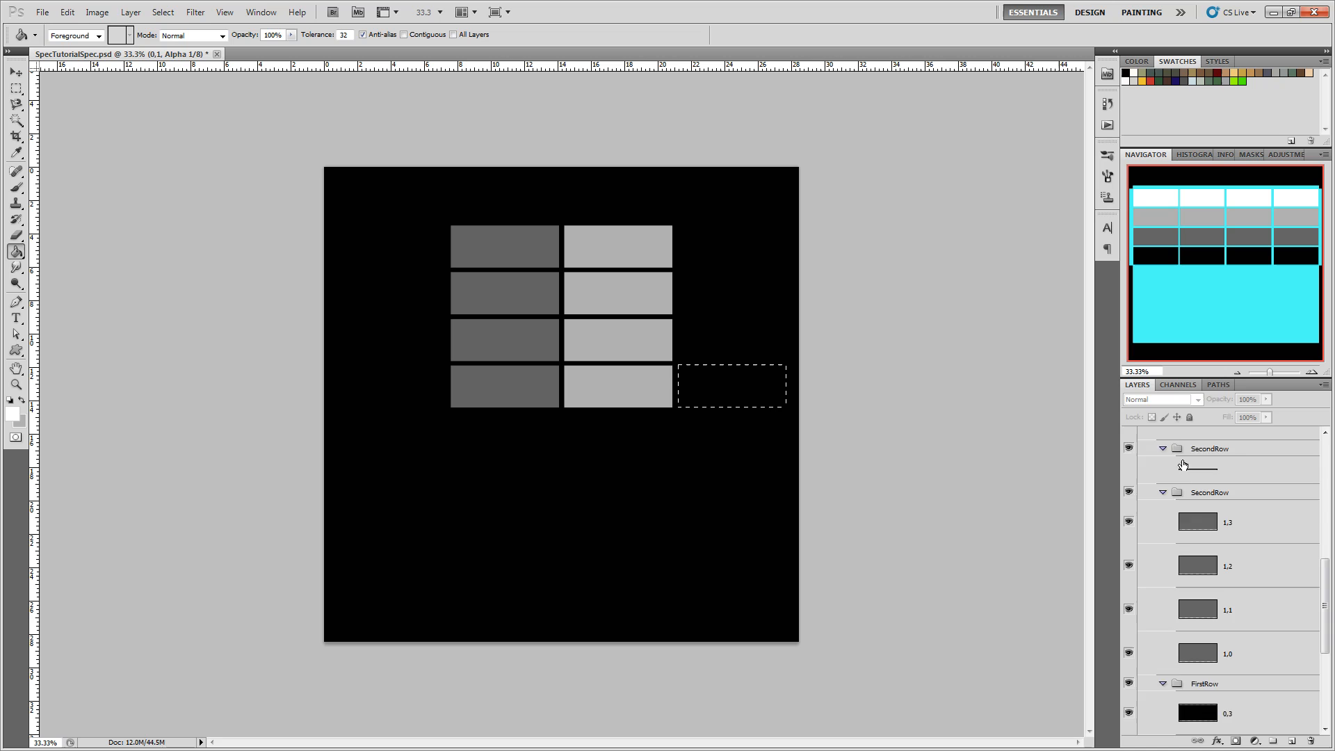
left_click(1179, 383)
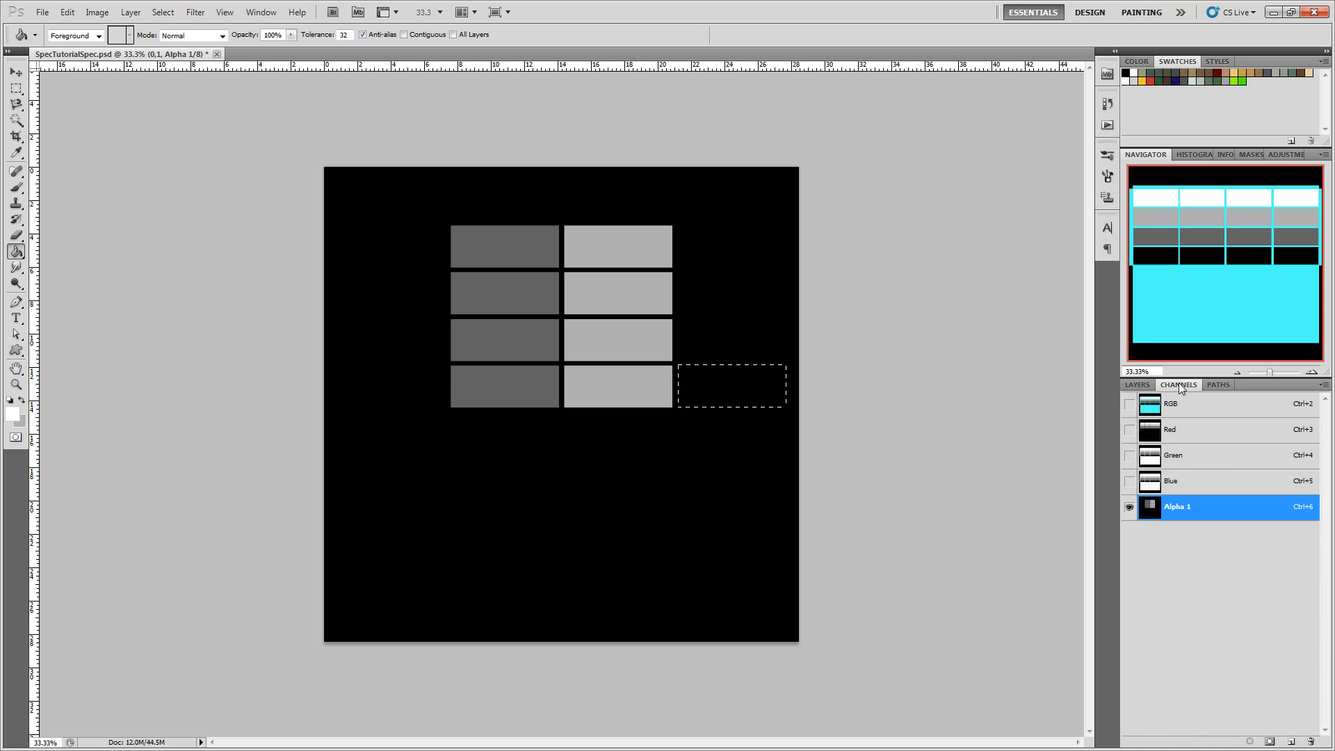
left_click(745, 373)
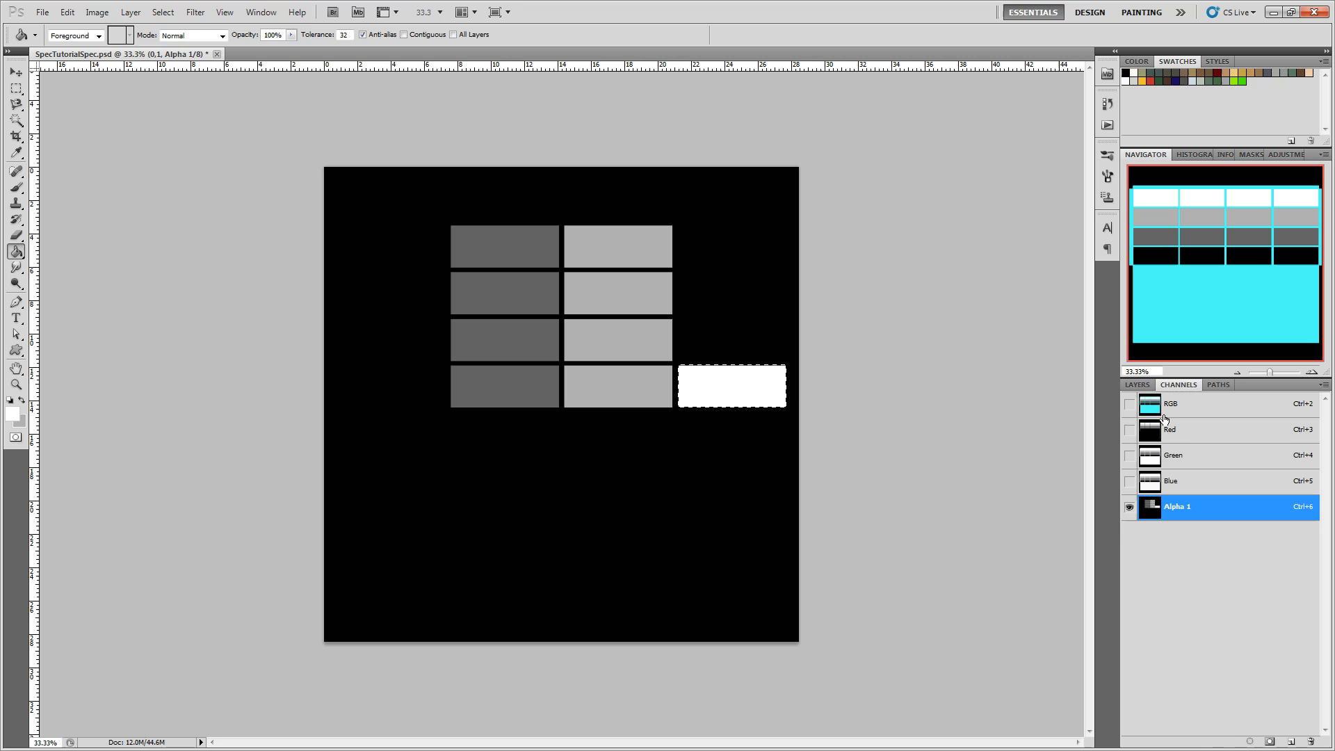
Load the outline of rectangle layer 1,3 as a selection and fill it with white in Alpha 1.
left_click(1139, 385)
scroll(1224, 626, "down", 1)
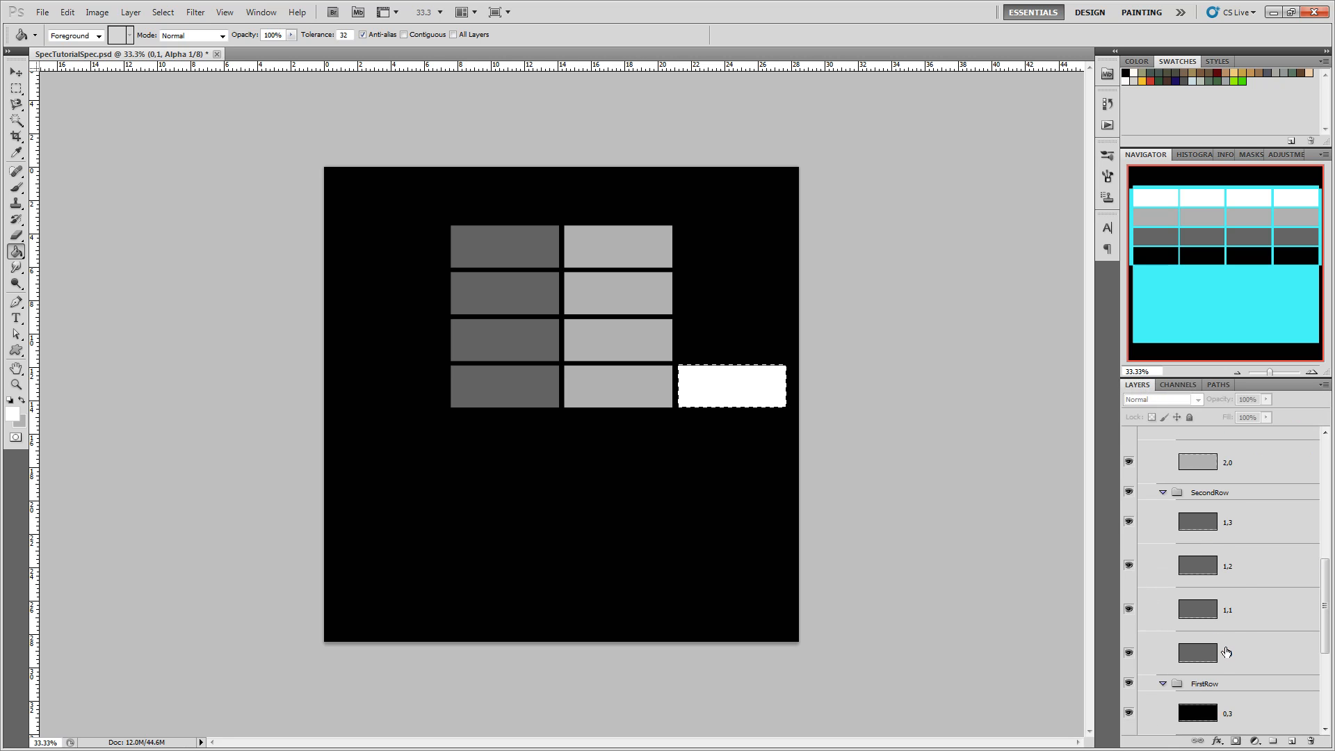
scroll(1225, 653, "down", 1)
left_click(1205, 523, "ctrl")
left_click(1180, 386)
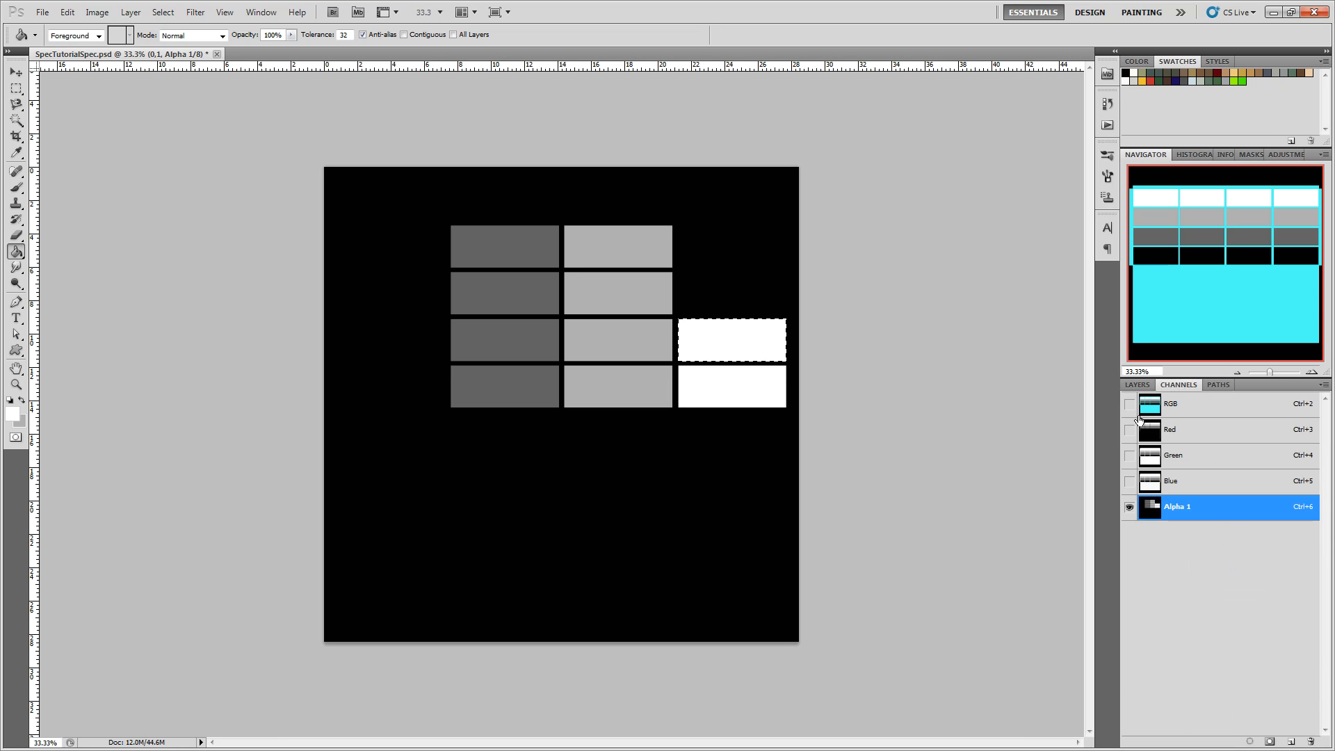
Load the outline of rectangle layer 2,3 as a selection and fill it with white in Alpha 1.
left_click(1145, 388)
scroll(1192, 528, "up", 3)
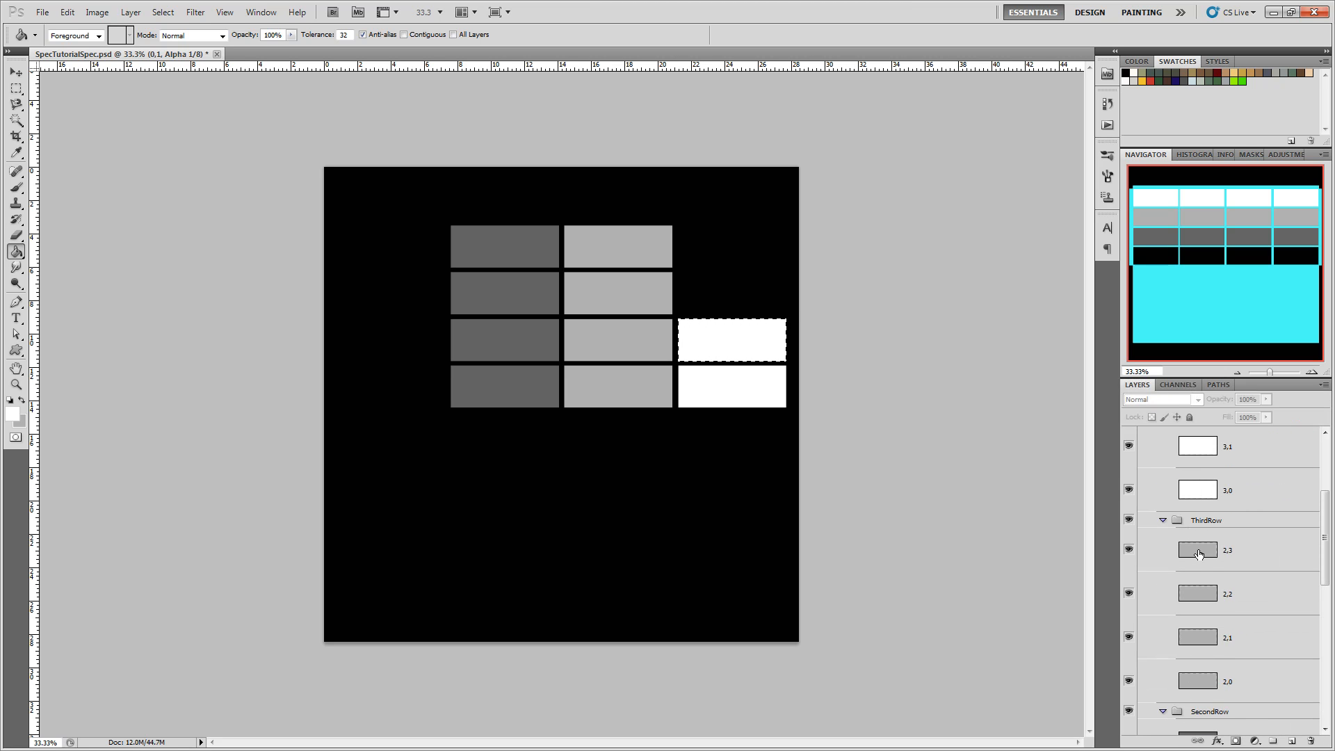
scroll(1202, 570, "up", 1)
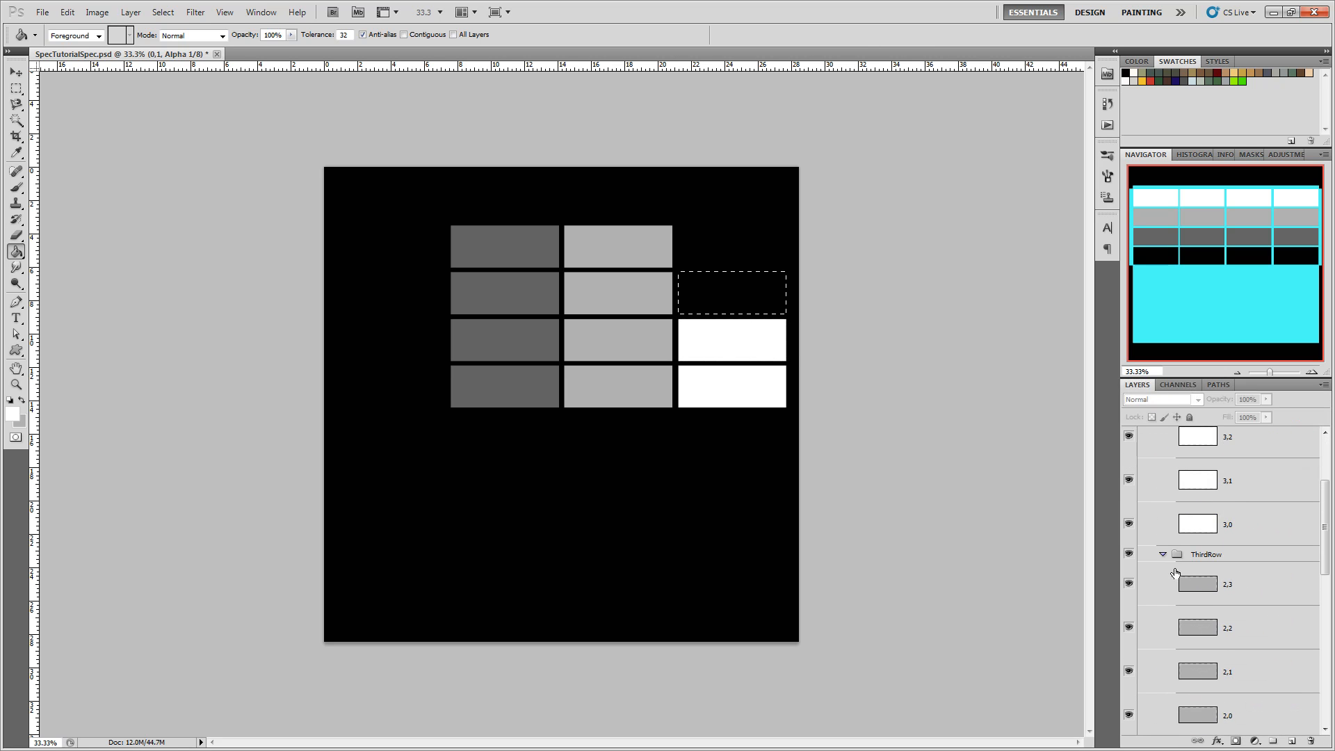
left_click(1178, 385)
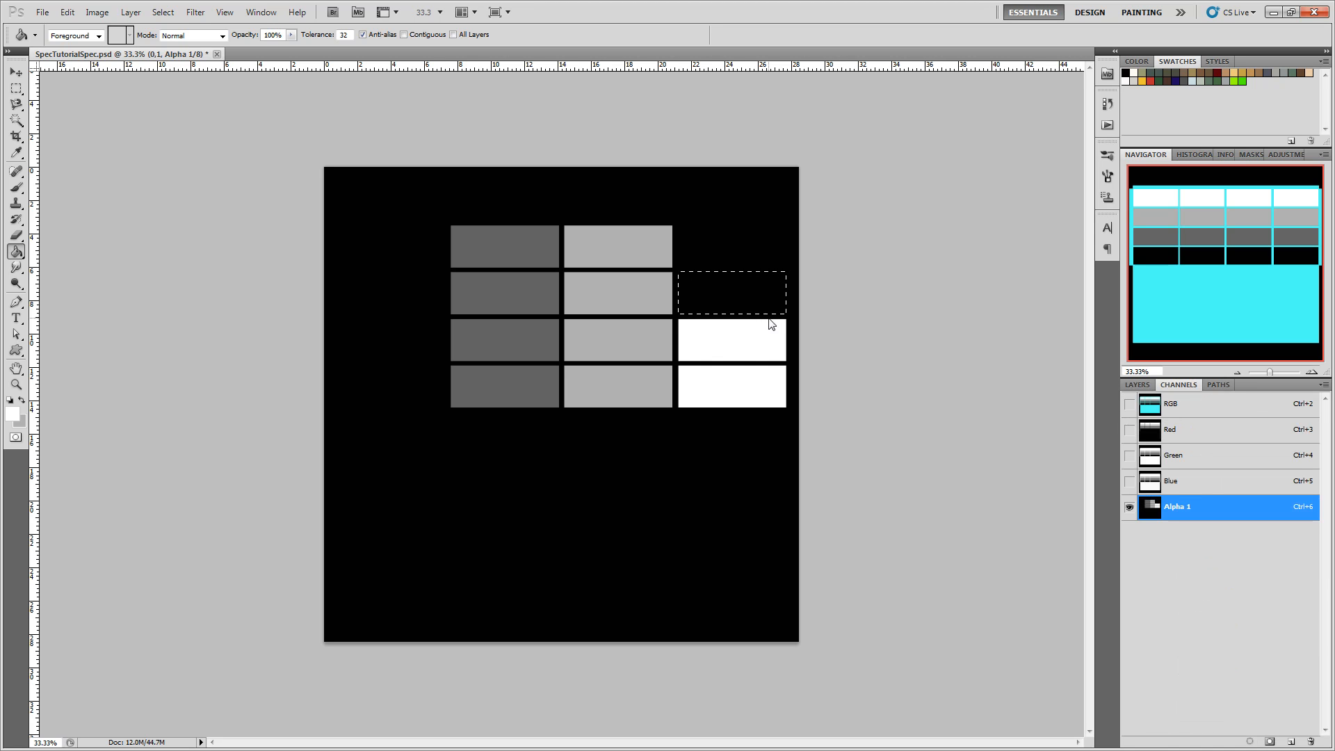
key("alt+BackSpace")
Load the outline of rectangle layer 3,3 as a selection, fill it with white in Alpha 1 and deselect.
left_click(1139, 386)
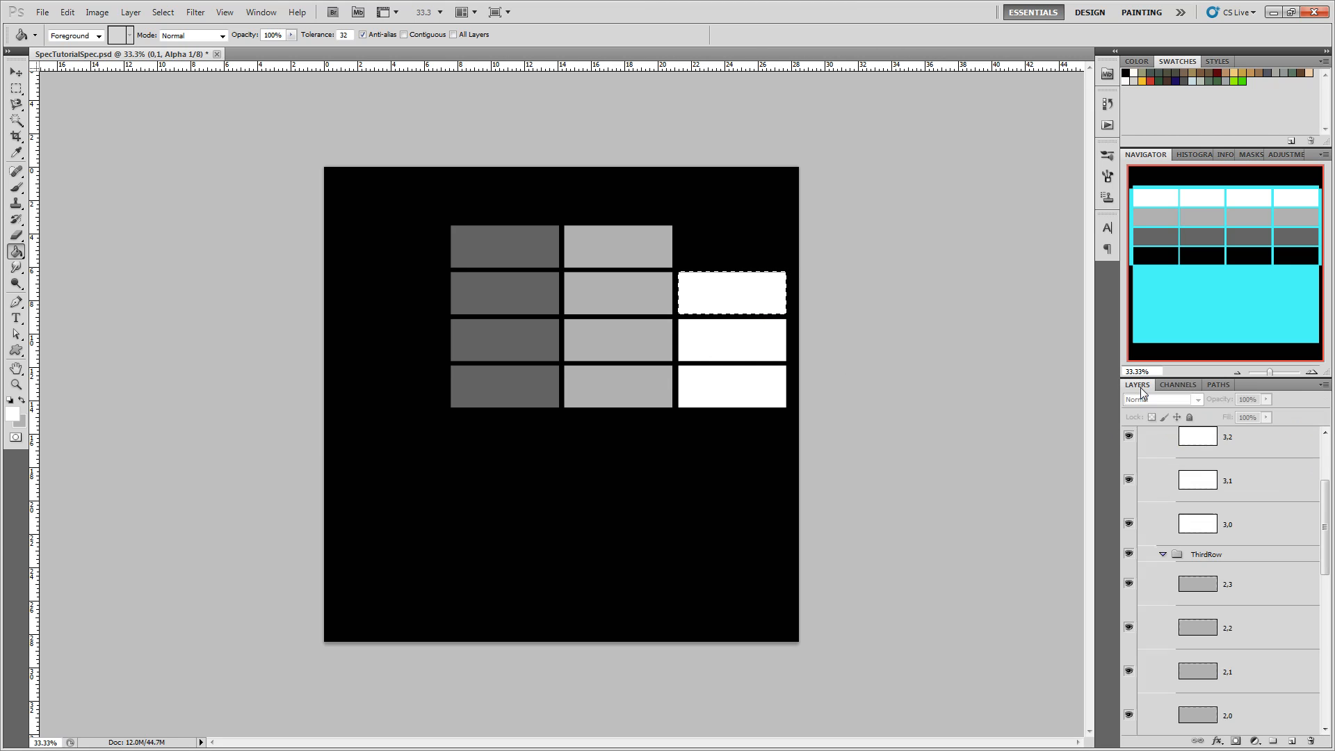
scroll(1191, 497, "up", 3)
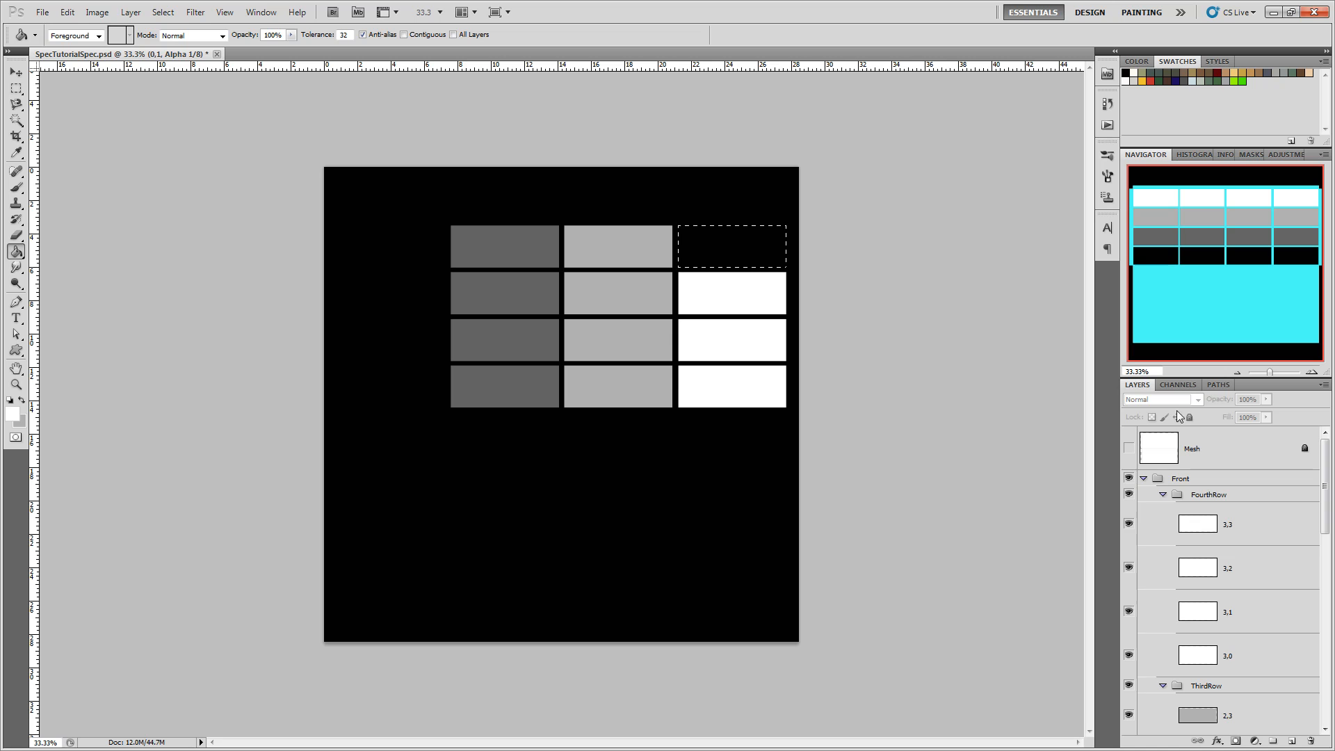
left_click(1182, 385)
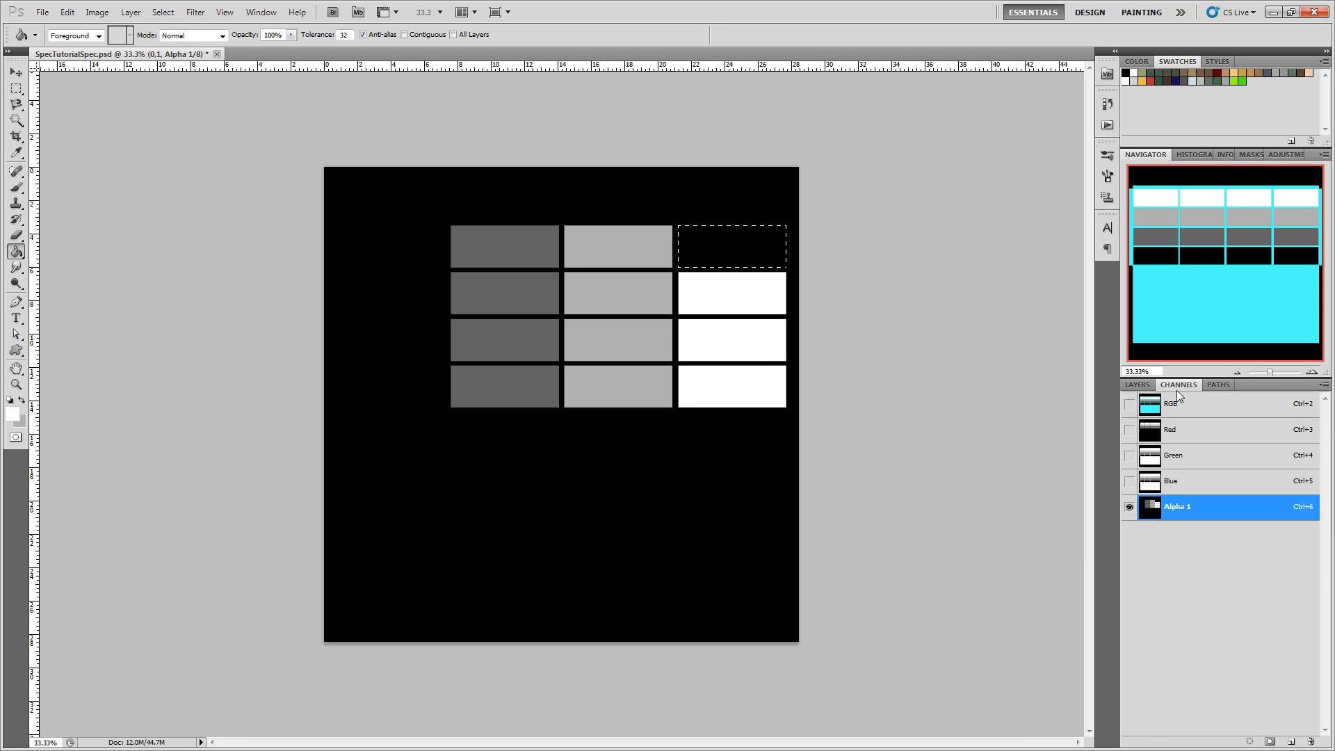
left_click(1136, 386)
left_click(1168, 387)
left_click(715, 240)
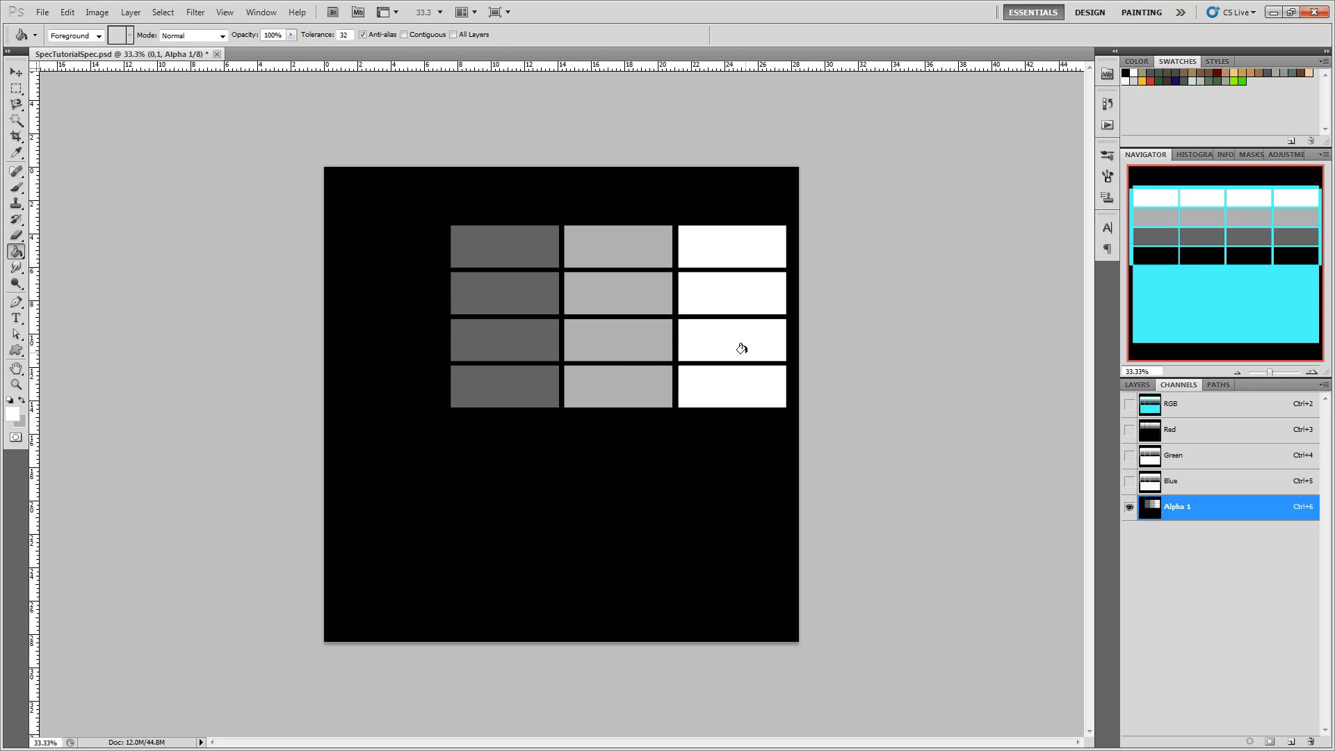
Collapse the FourthRow layer group and switch from Alpha 1 back to the RGB composite channel.
left_click(1136, 386)
left_click(1163, 495)
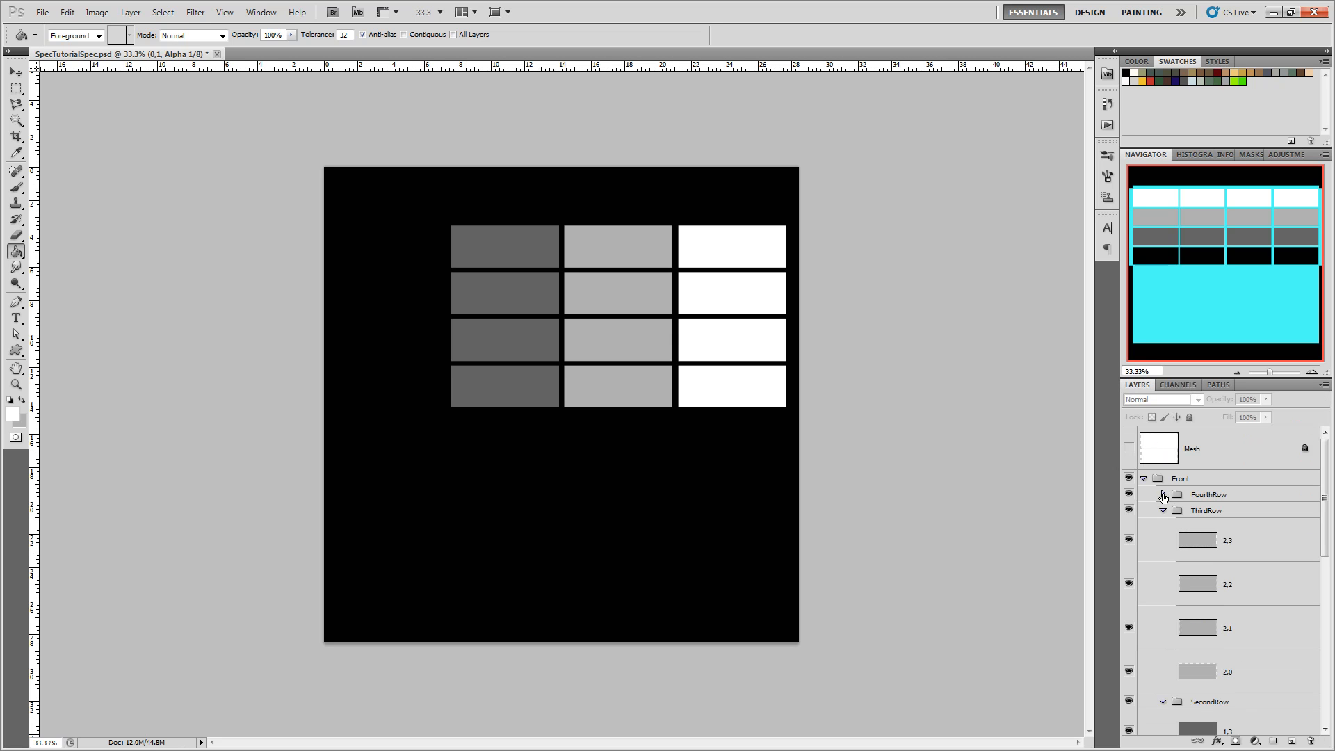
left_click(1175, 386)
left_click(1155, 403)
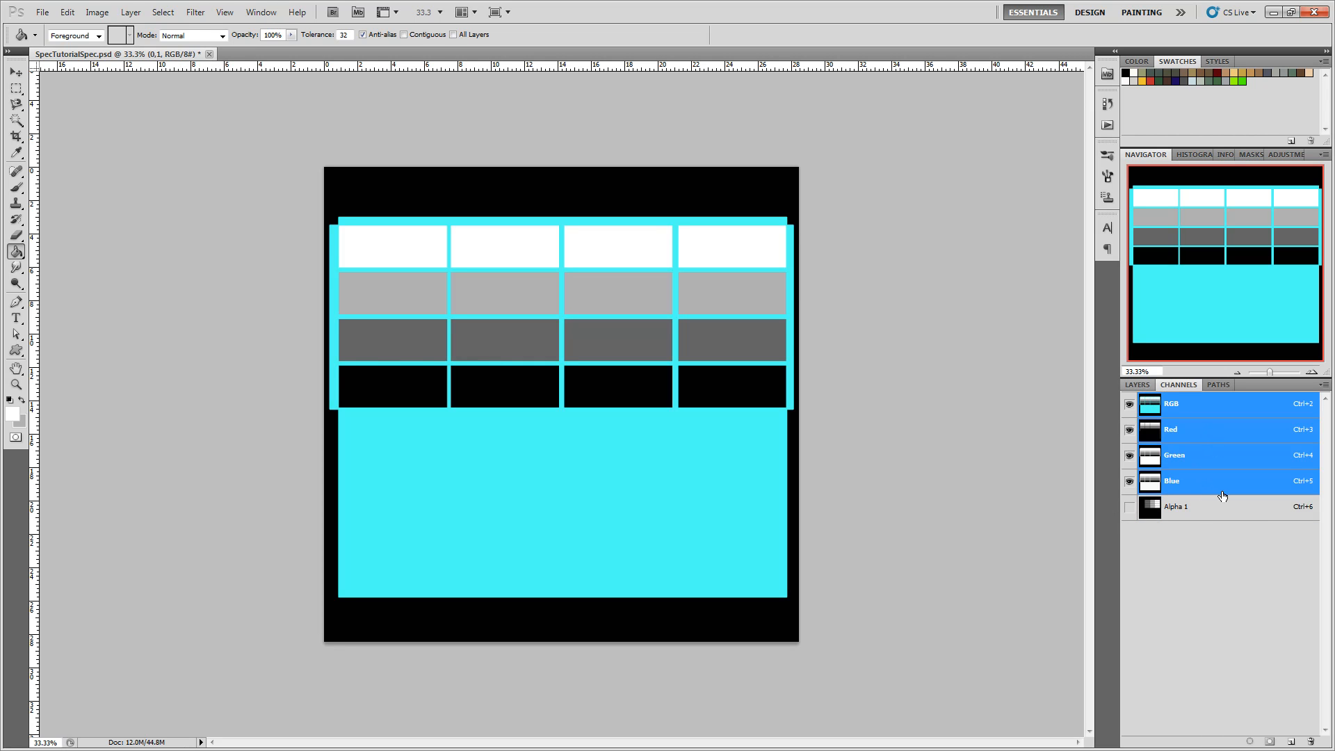
Load the outline of the BaseColor layer as a selection, fill it with black on layer 0,1 and deselect.
left_click(1135, 384)
scroll(1190, 683, "down", 5)
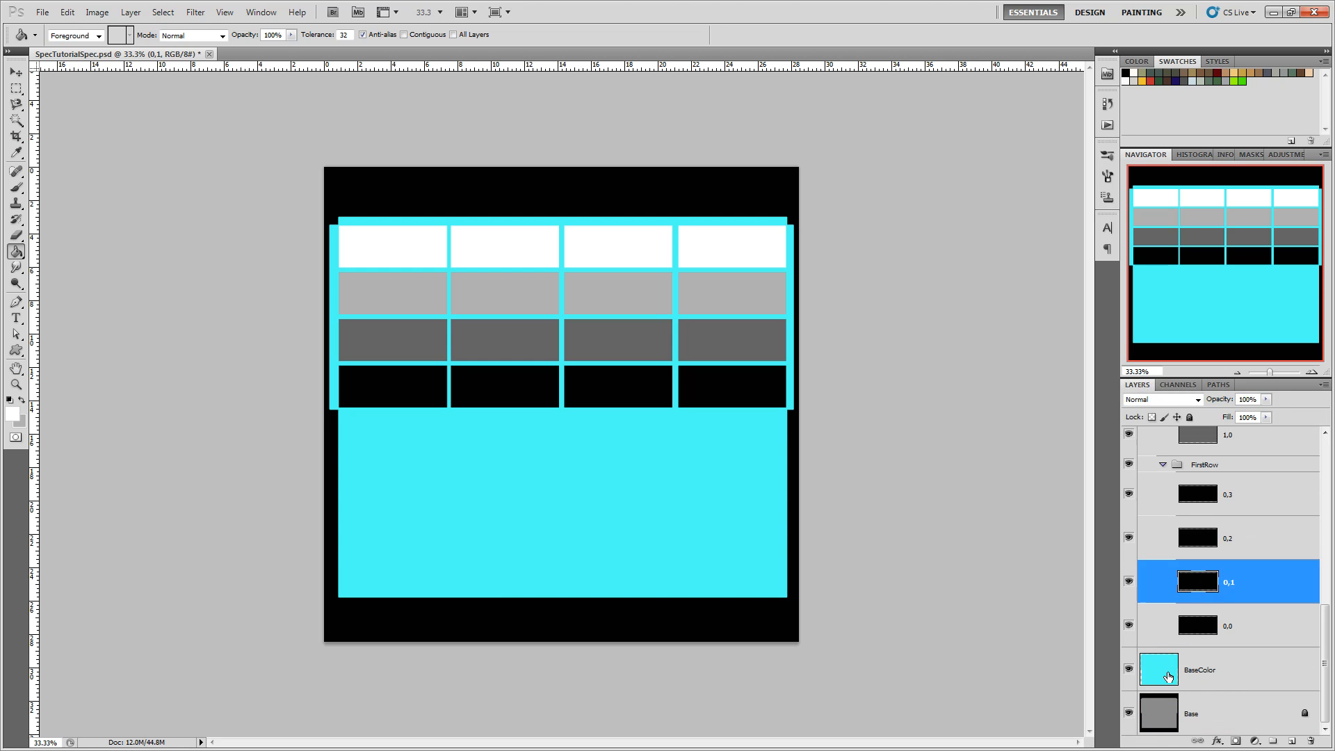
left_click(1168, 676, "ctrl")
left_click(22, 401)
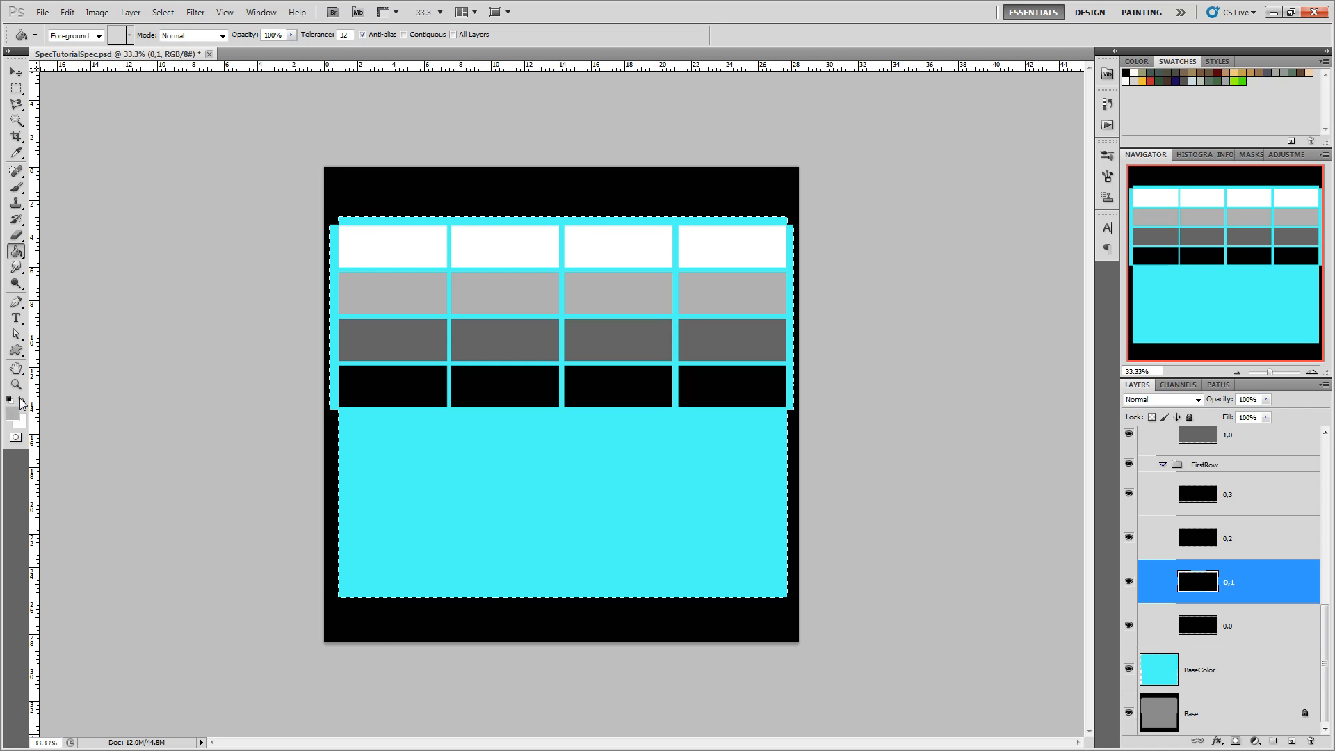
left_click(10, 401)
left_click(417, 519)
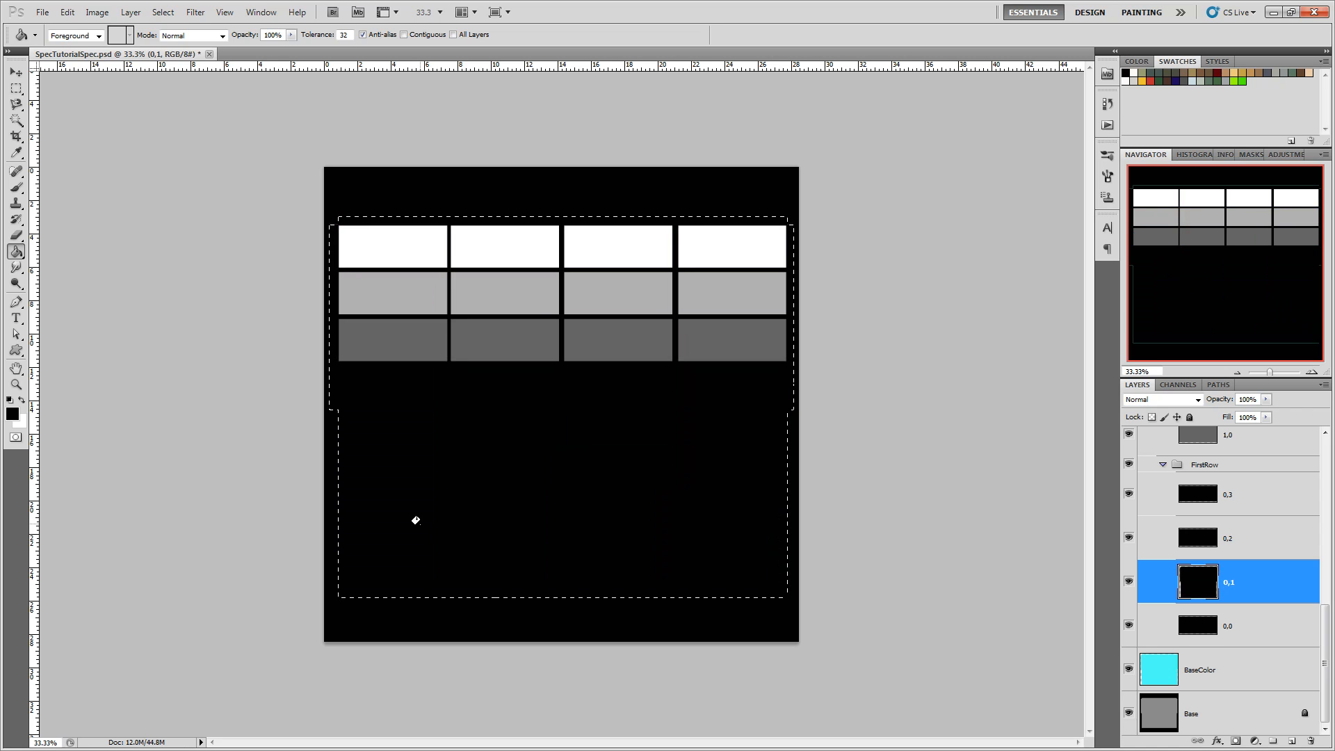
key("ctrl+d")
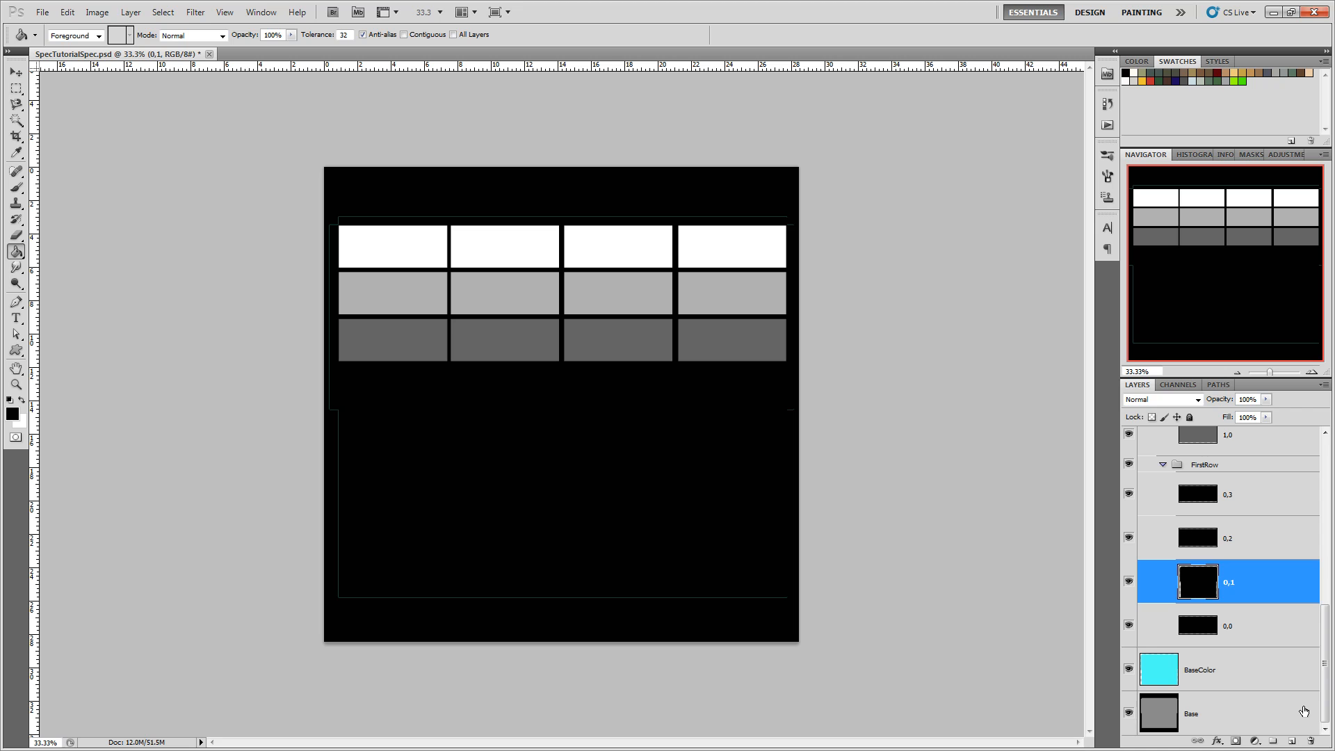
Collapse the FirstRow, SecondRow and ThirdRow layer groups.
scroll(1206, 598, "up", 3)
left_click(1163, 597)
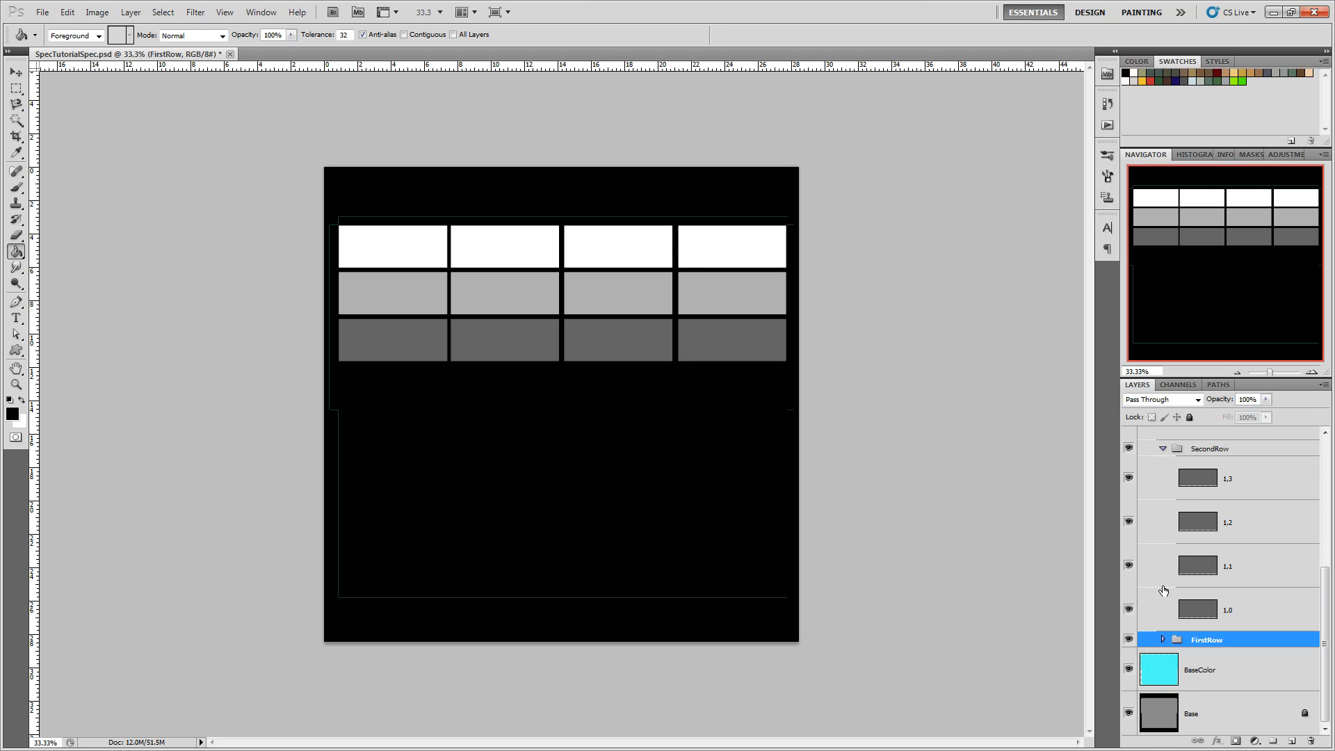
scroll(1163, 453, "up", 2)
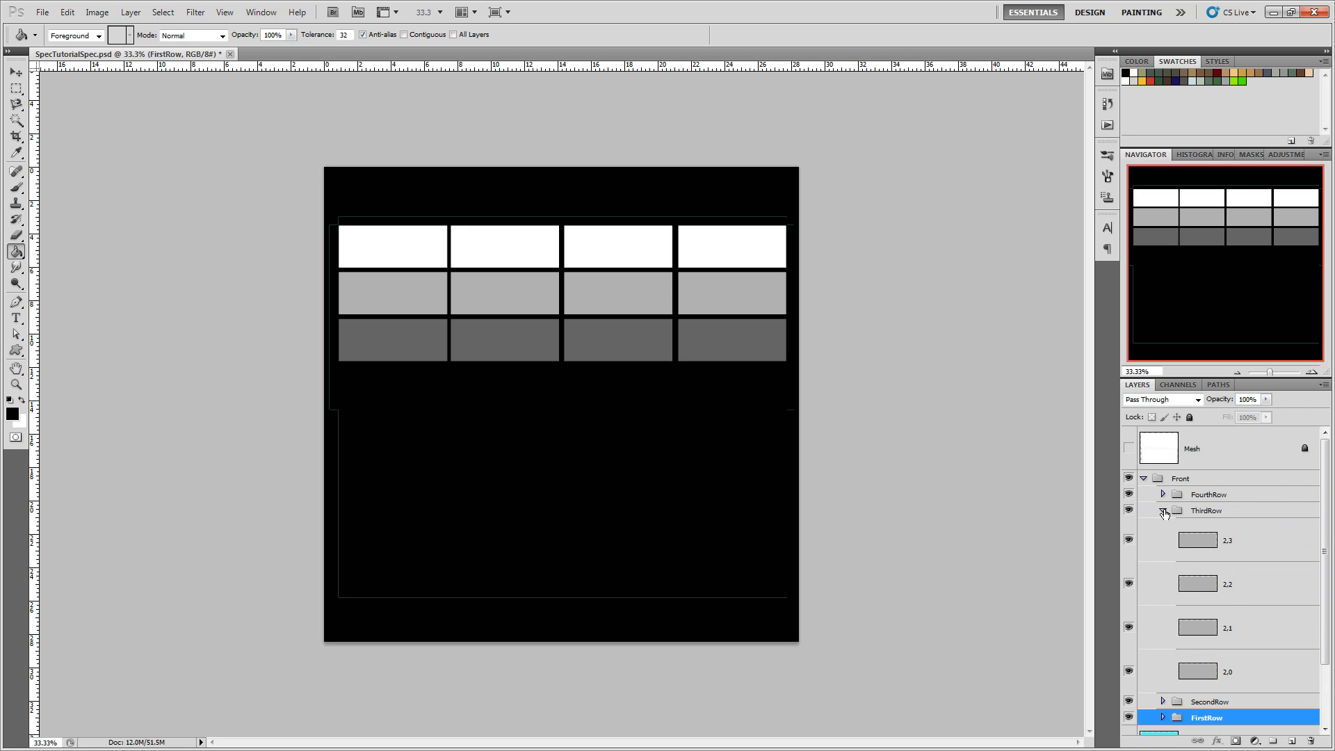
left_click(1162, 510)
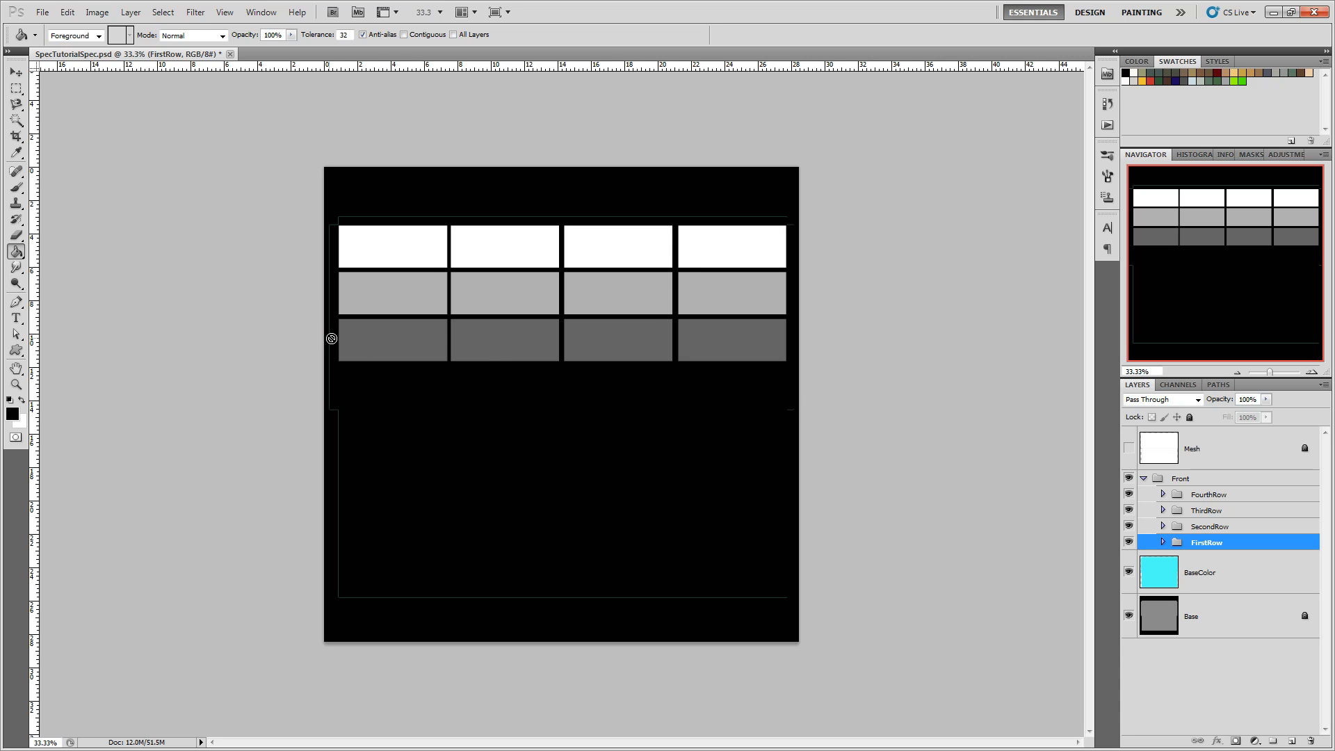
View the Alpha 1 channel on its own to check its rectangle columns, and return to the RGB composite and the layer list.
left_click(1179, 385)
left_click(1192, 509)
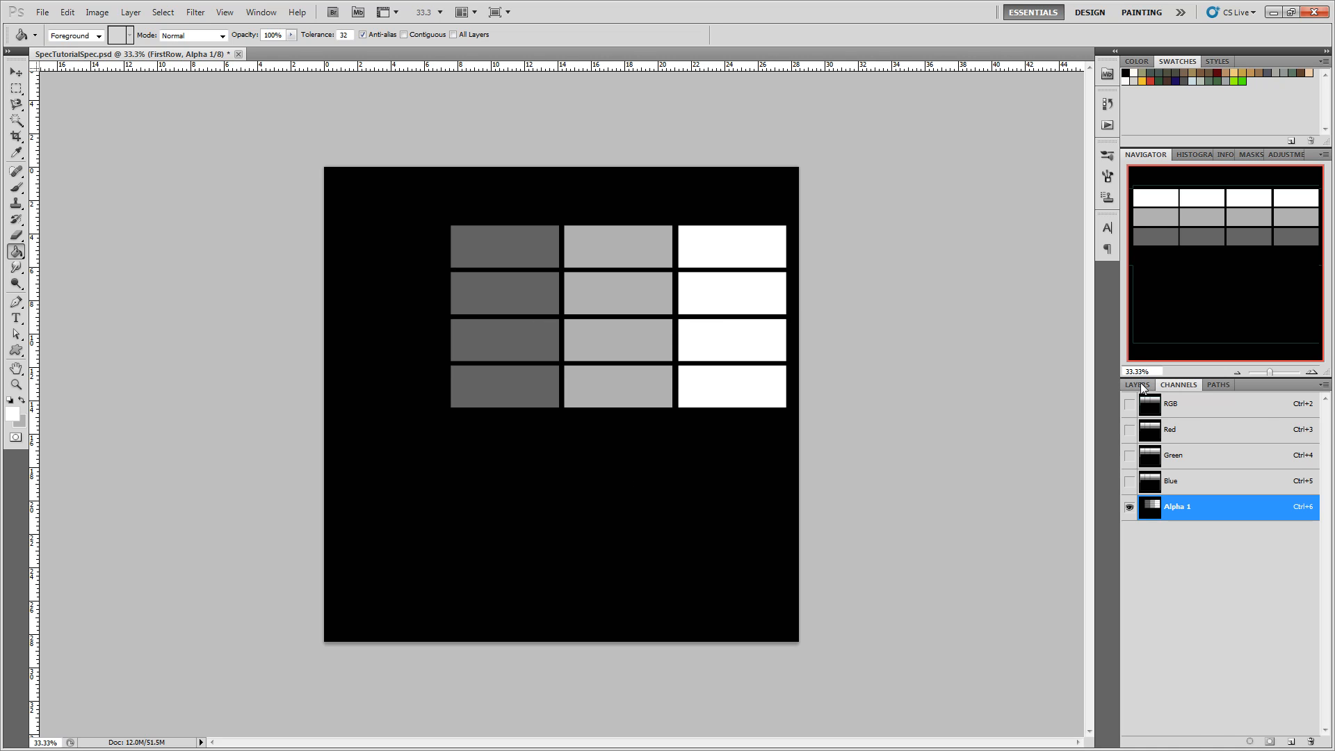
left_click(1138, 385)
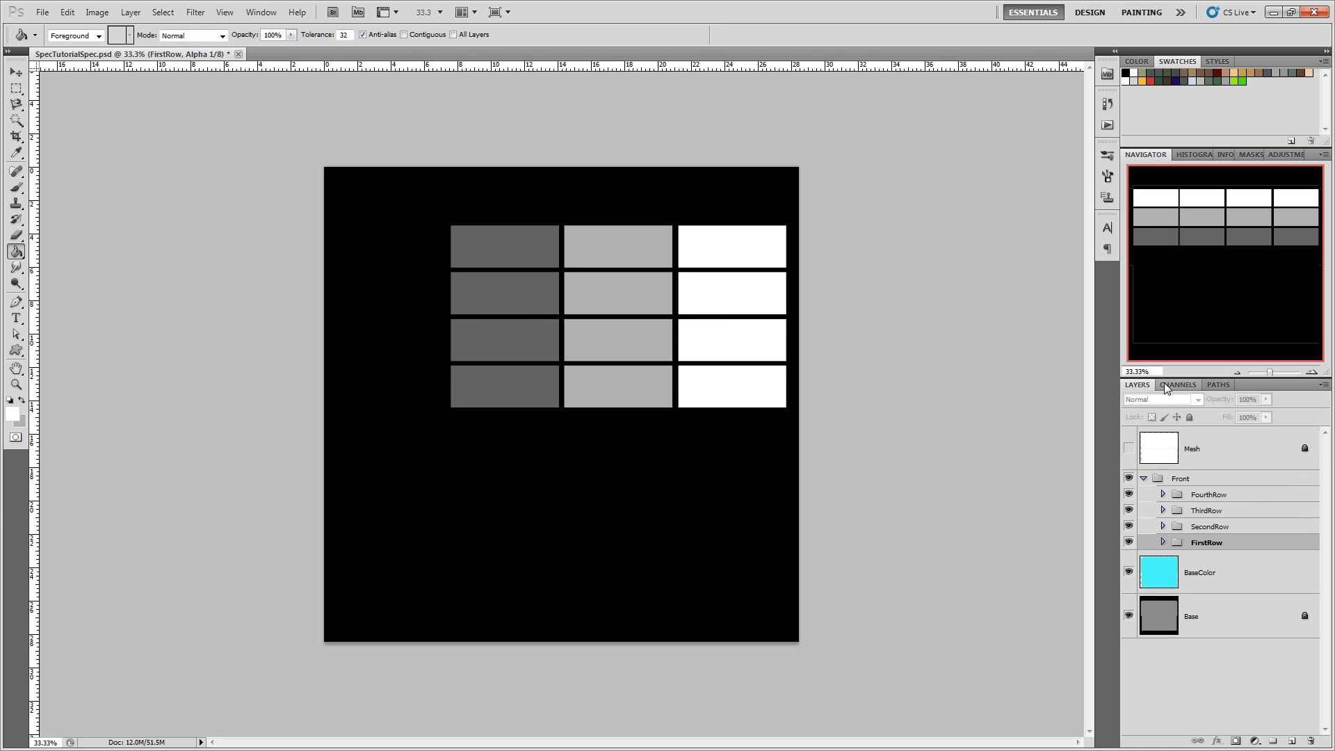
left_click(1167, 386)
left_click(1154, 406)
left_click(1138, 385)
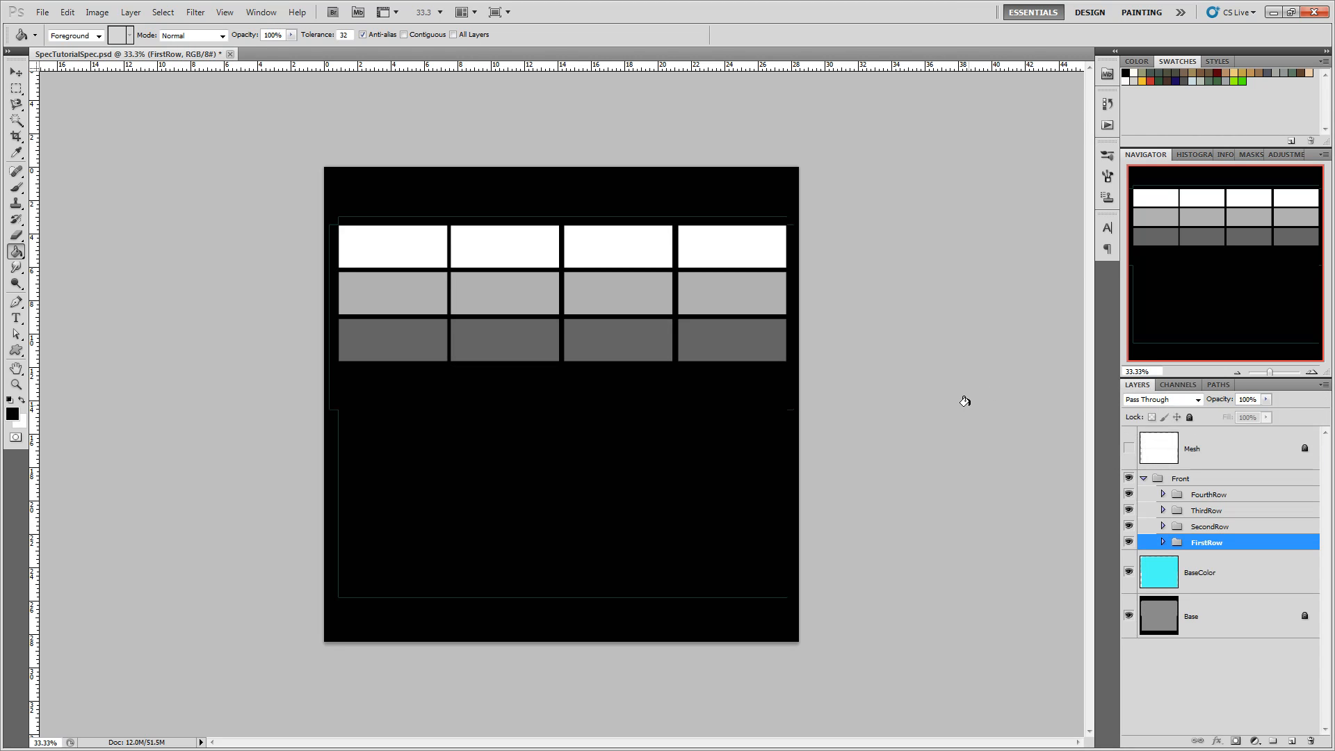
Start saving a copy of the specular map in Targa format with its alpha channel included.
left_click(43, 13)
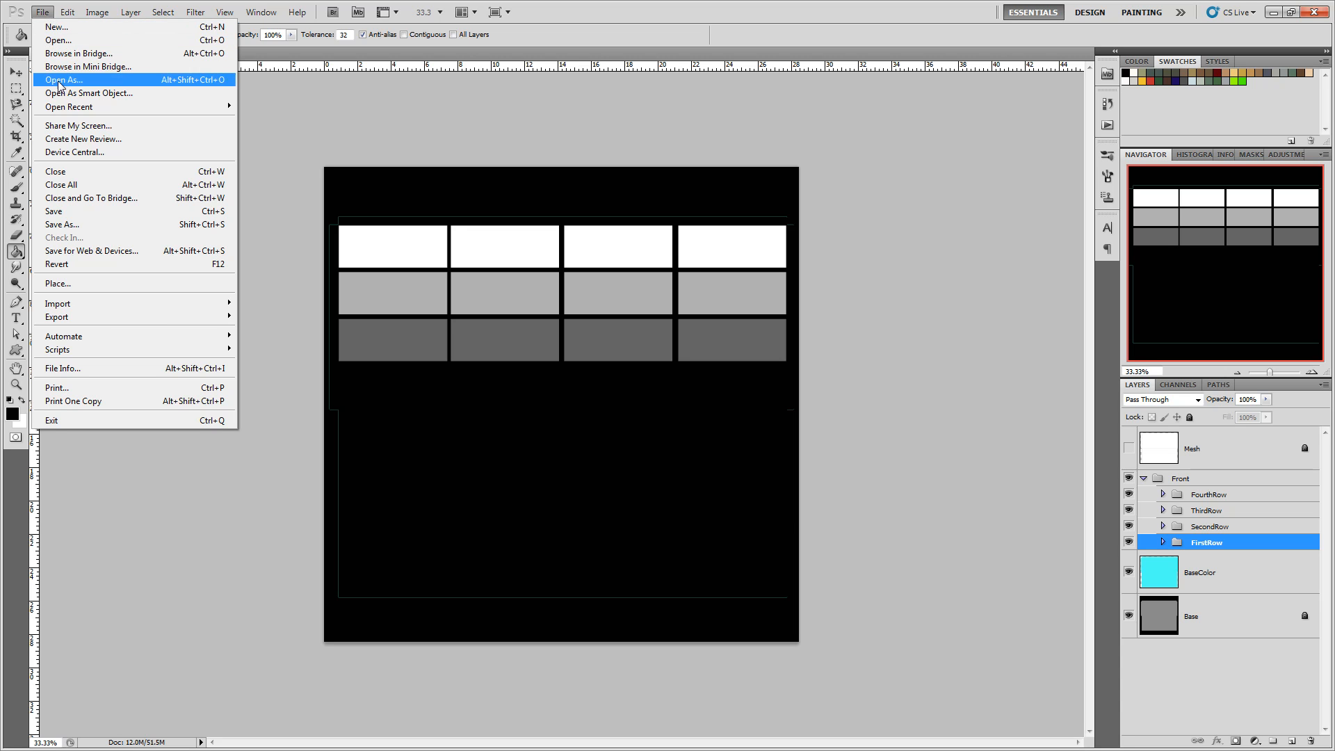
left_click(58, 229)
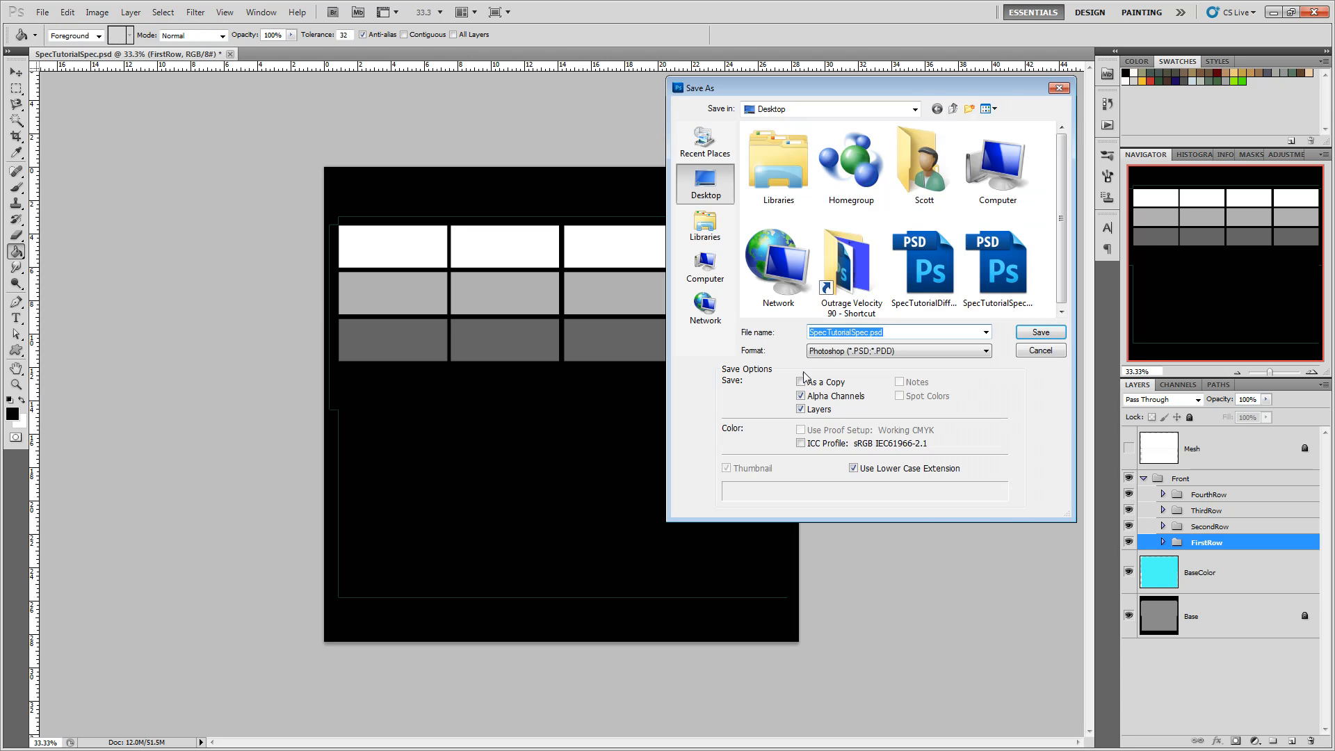
left_click(830, 351)
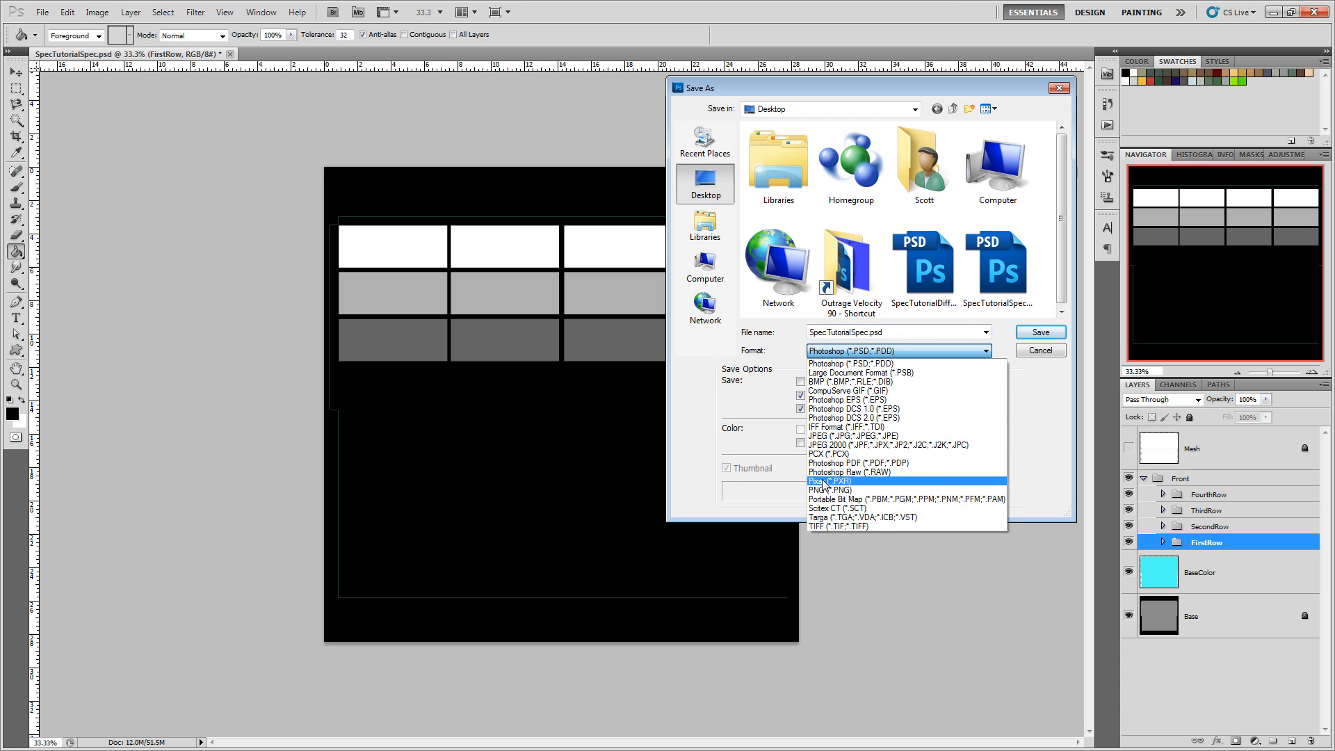
left_click(834, 509)
Set the save location to the SpecAndGlossTutorial folder inside Vehicles > CustomModels in the Documents library.
left_click(705, 229)
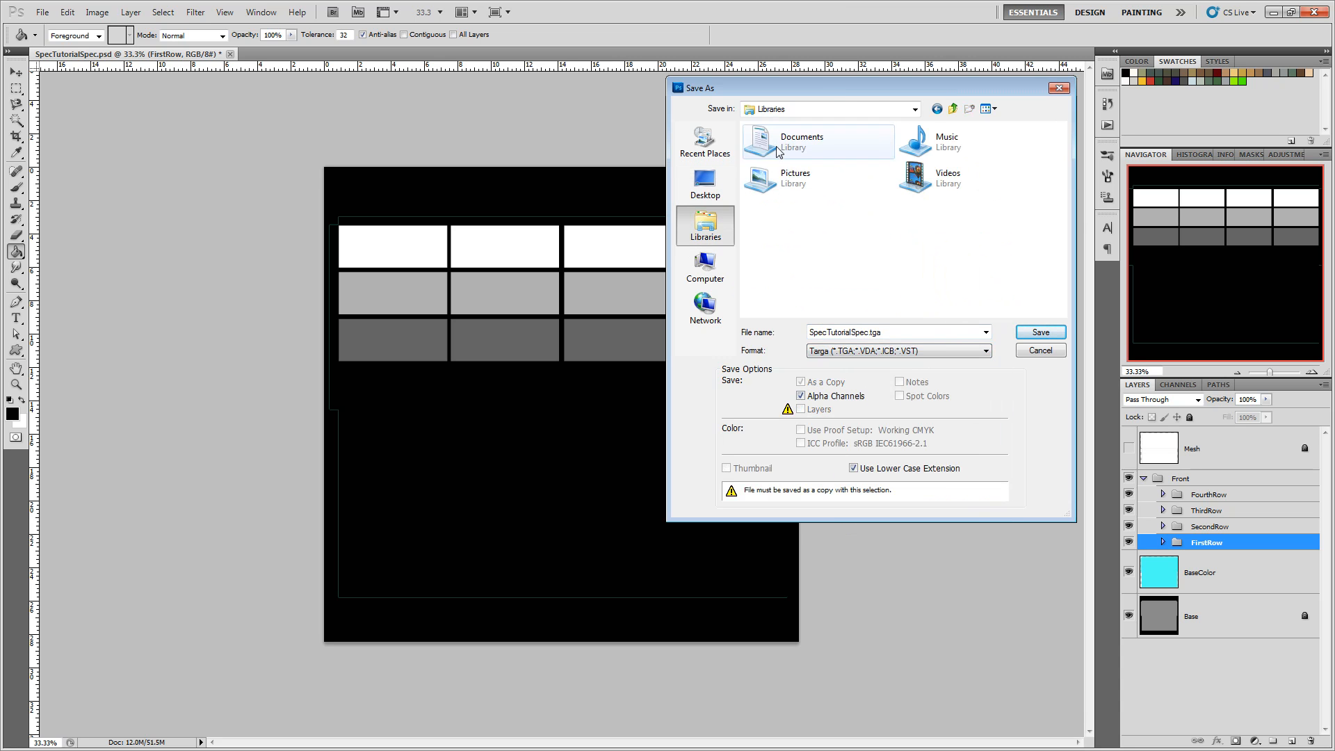
double_click(757, 143)
double_click(1027, 214)
double_click(958, 224)
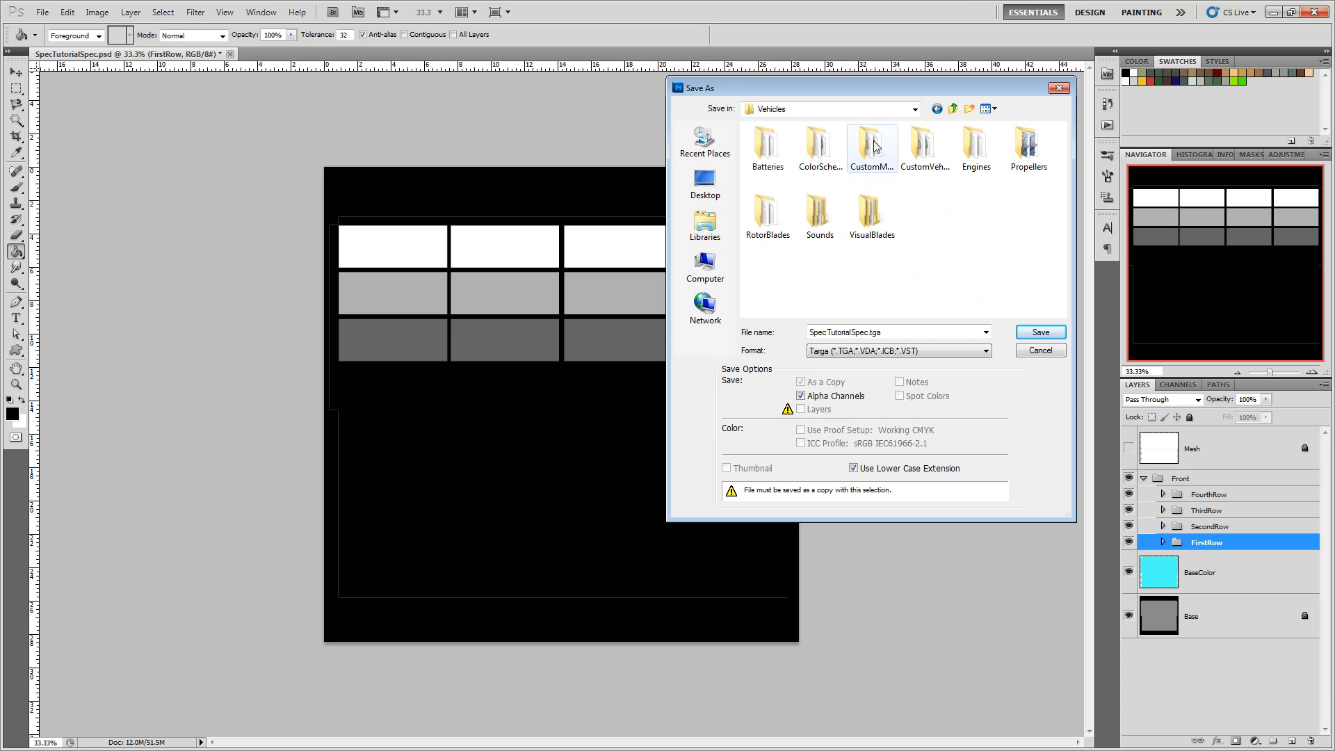
double_click(869, 146)
scroll(865, 207, "down", 5)
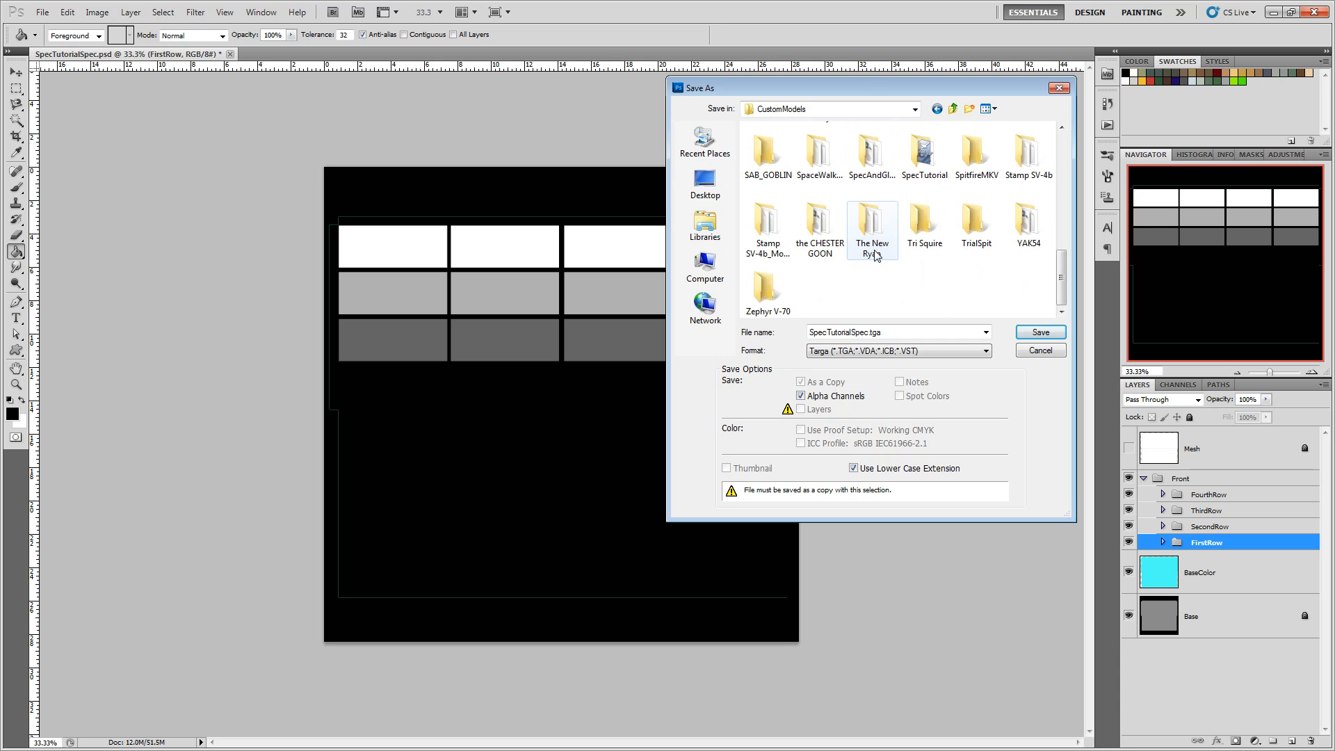
double_click(870, 155)
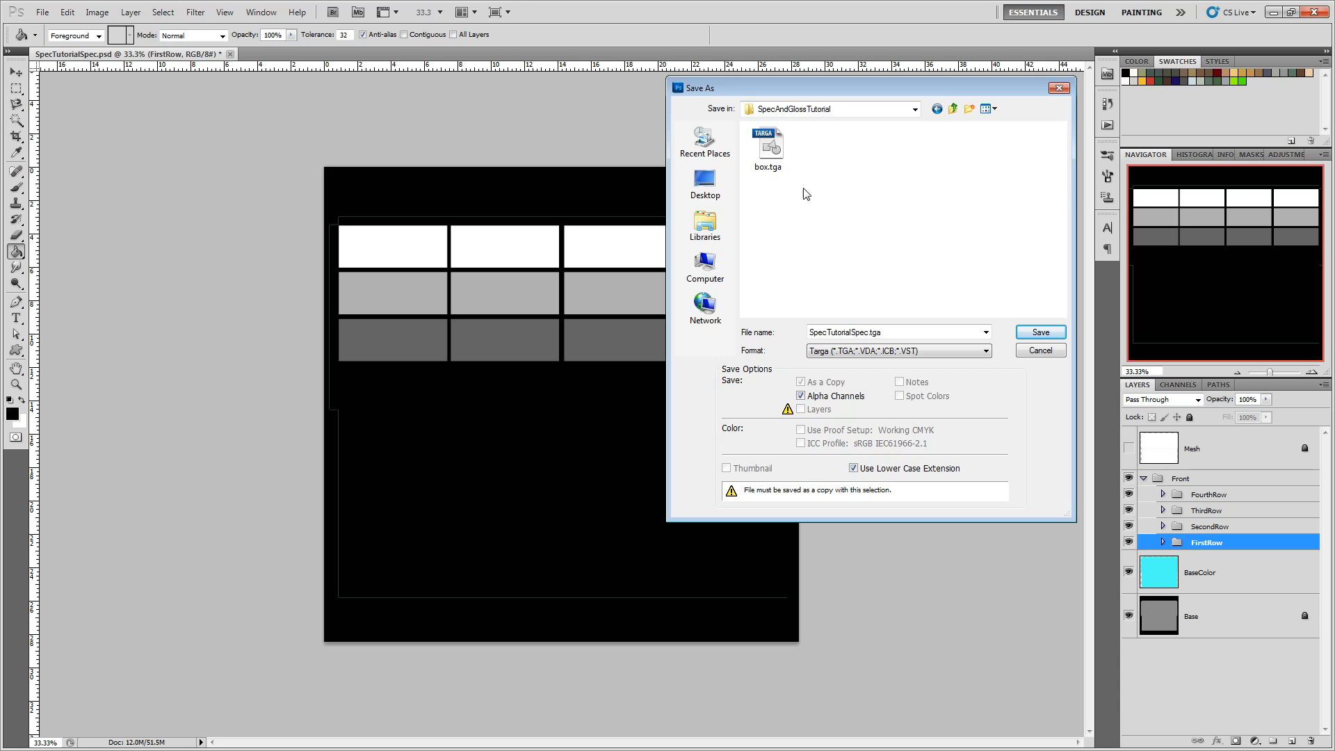
Name the Targa copy box_s.tga, based on the existing box.tga name, and save it.
left_click(774, 155)
left_click(819, 333)
left_click(819, 333)
left_click(820, 333)
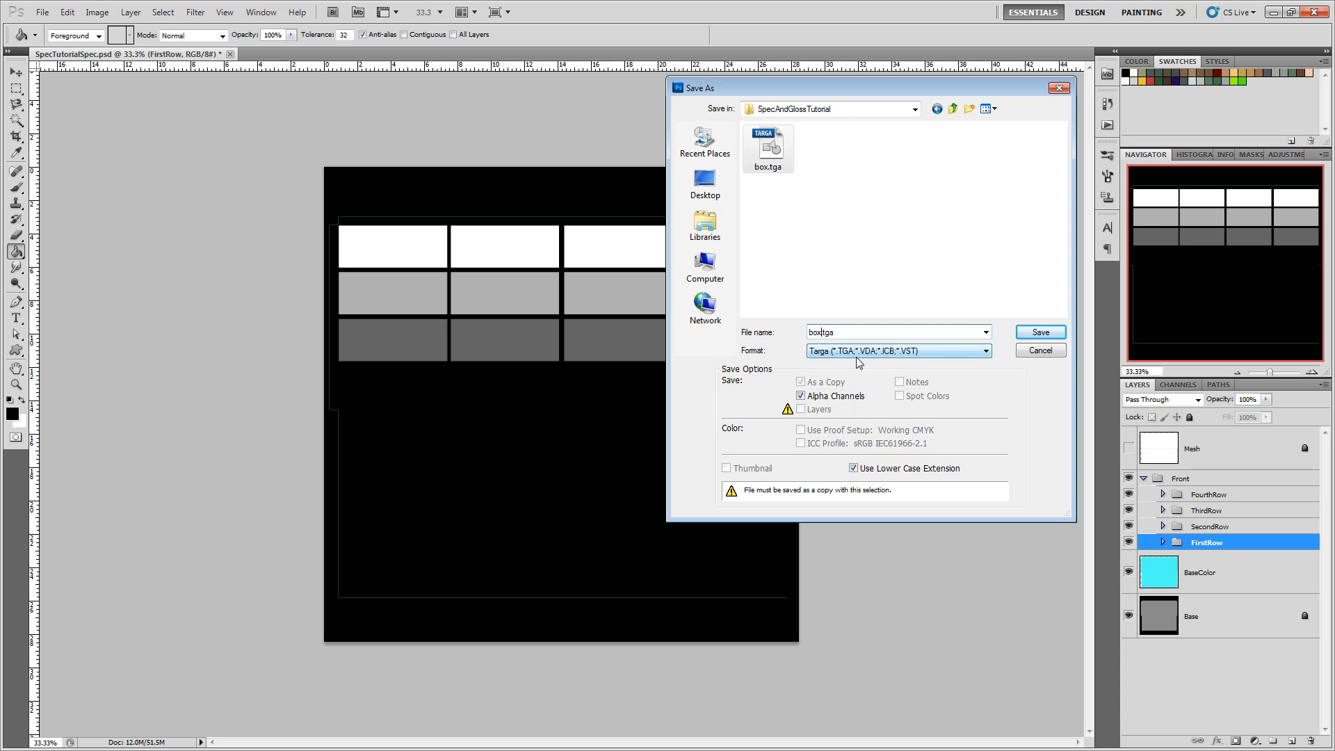
type("_s")
left_click(1029, 332)
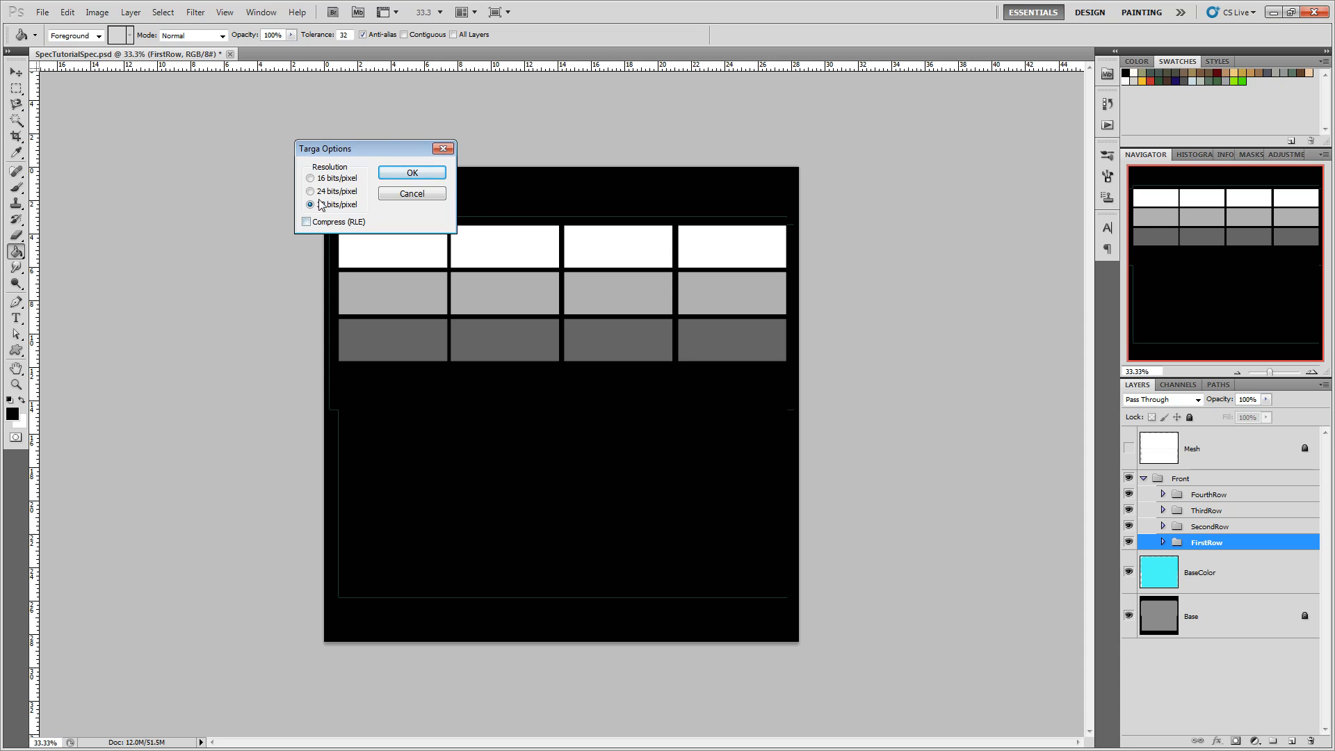
Export the Targa at 32 bits/pixel with RLE compression and save the SpecTutorialSpec.psd document.
left_click_drag(384, 155, 543, 408)
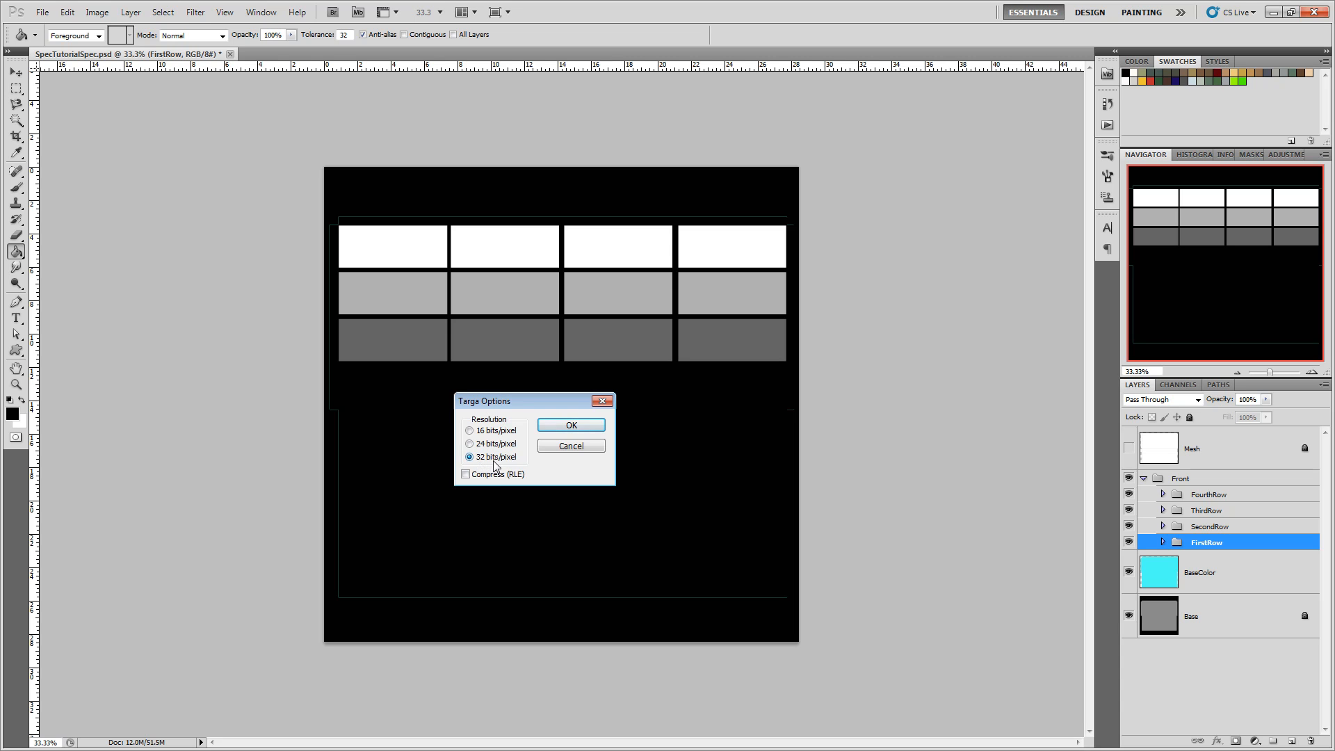
left_click(466, 475)
left_click(589, 426)
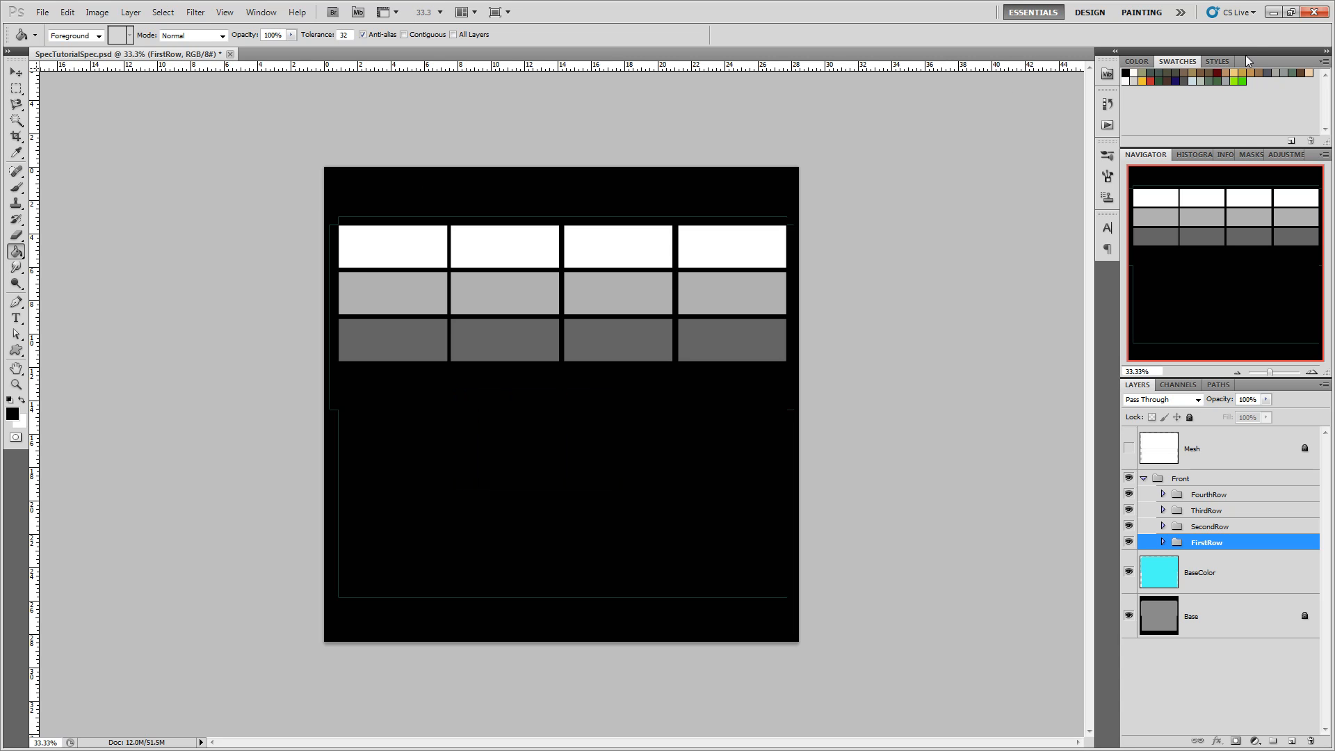
left_click(42, 12)
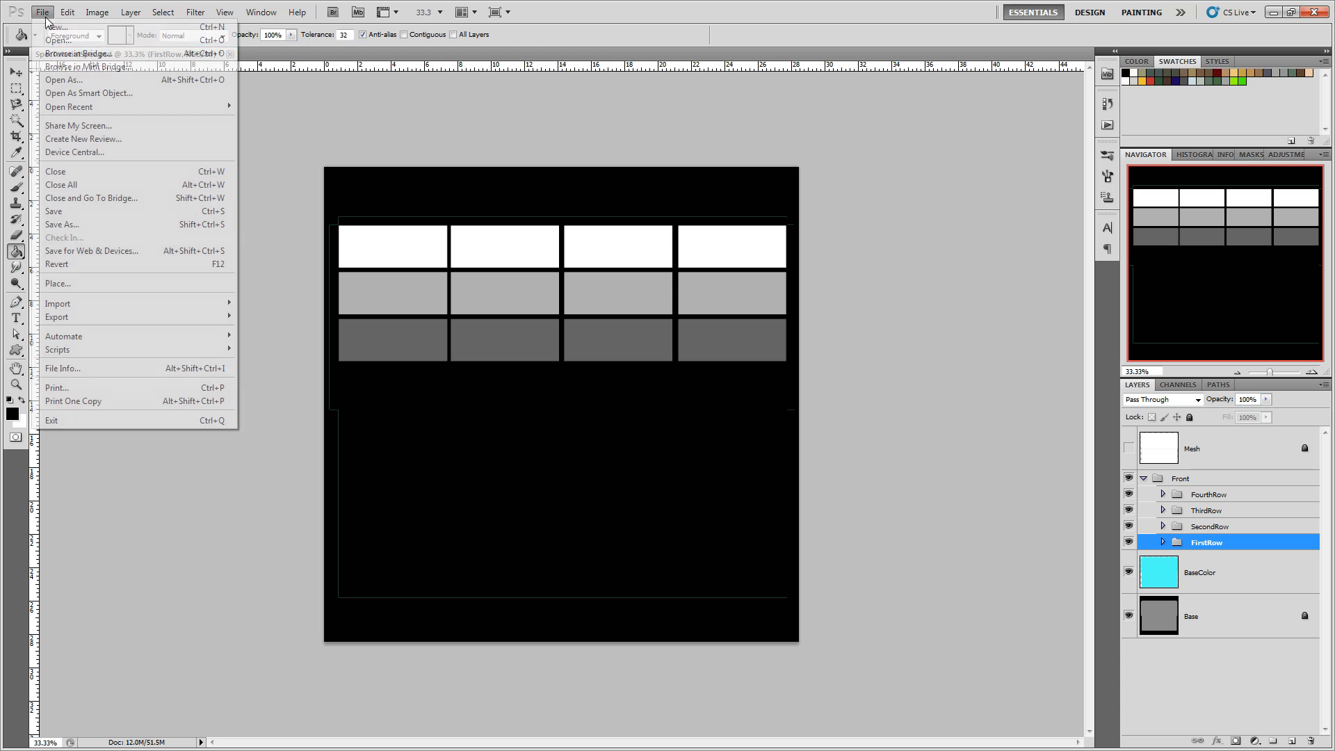
left_click(54, 210)
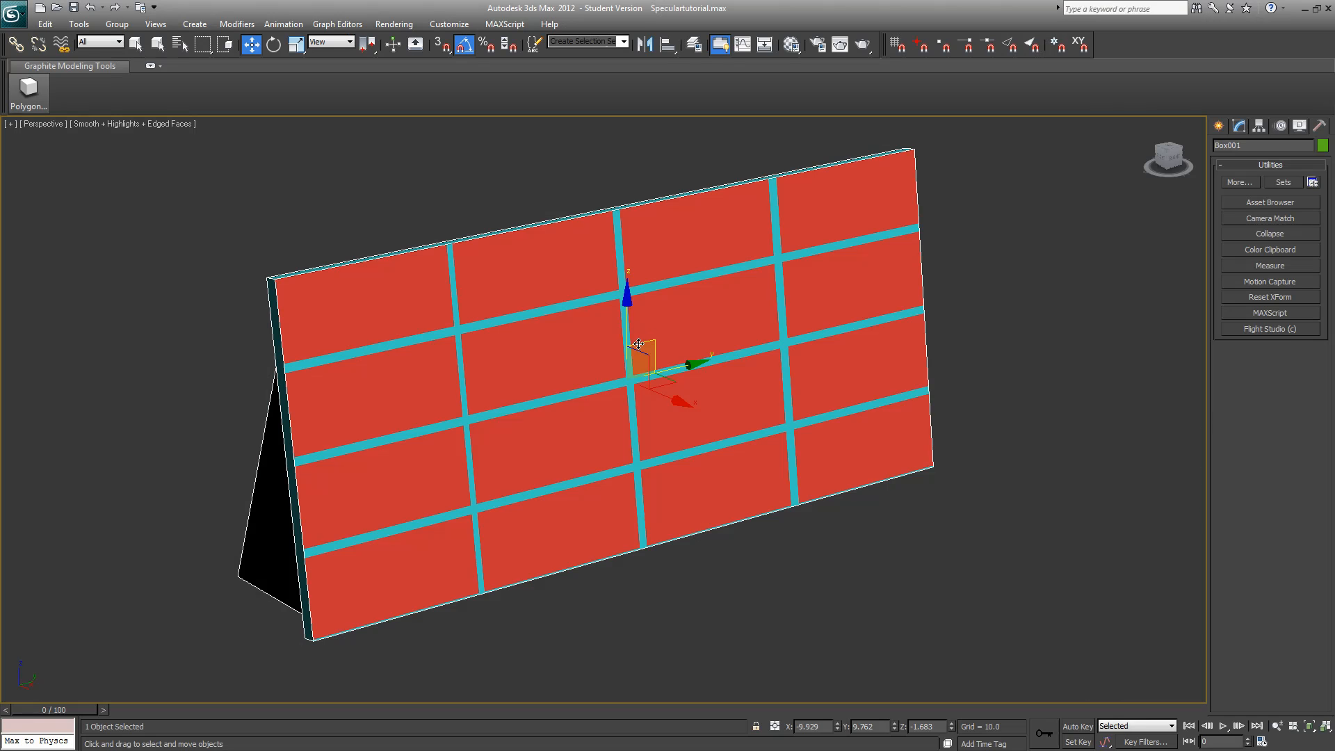
Switch to RealFlight and open the SpecAndGlossTutorial aircraft for editing in the Aircraft Editor.
left_click(1273, 11)
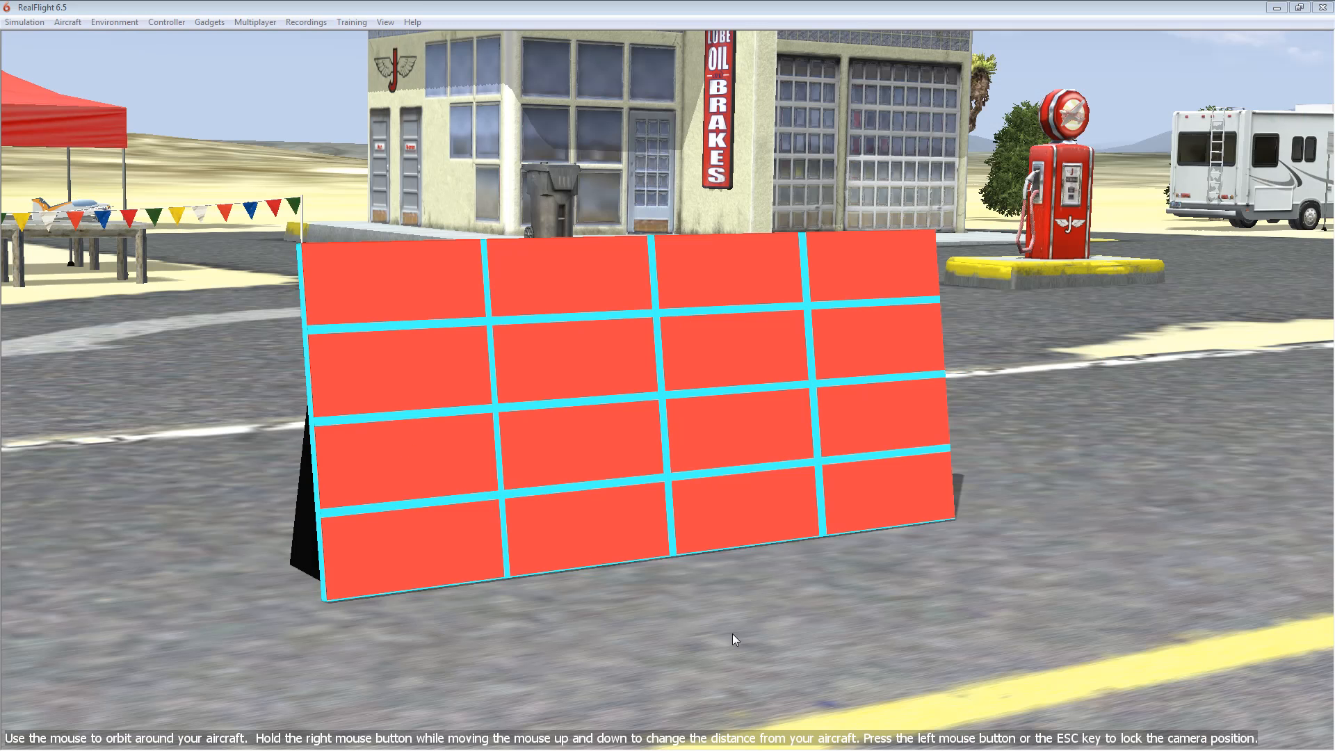
left_click_drag(732, 633, 749, 601)
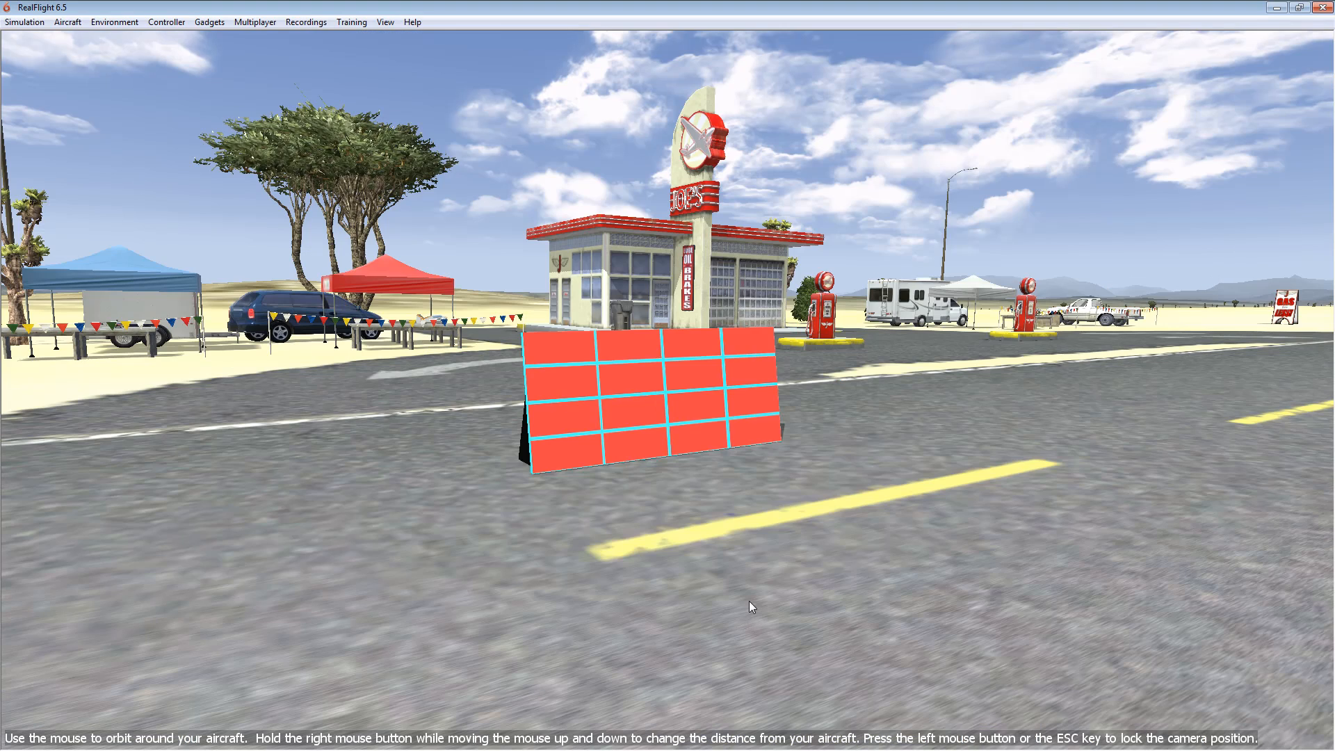
scroll(690, 544, "up", 5)
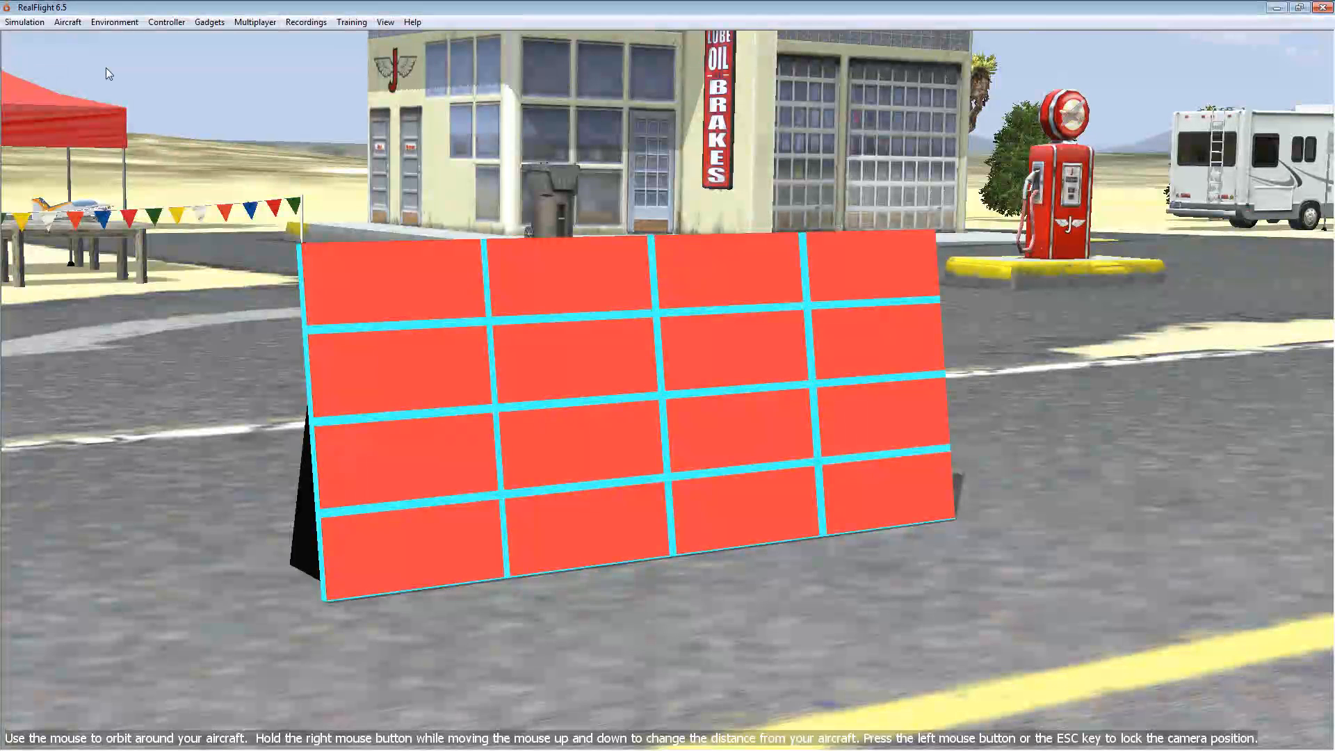
left_click(72, 23)
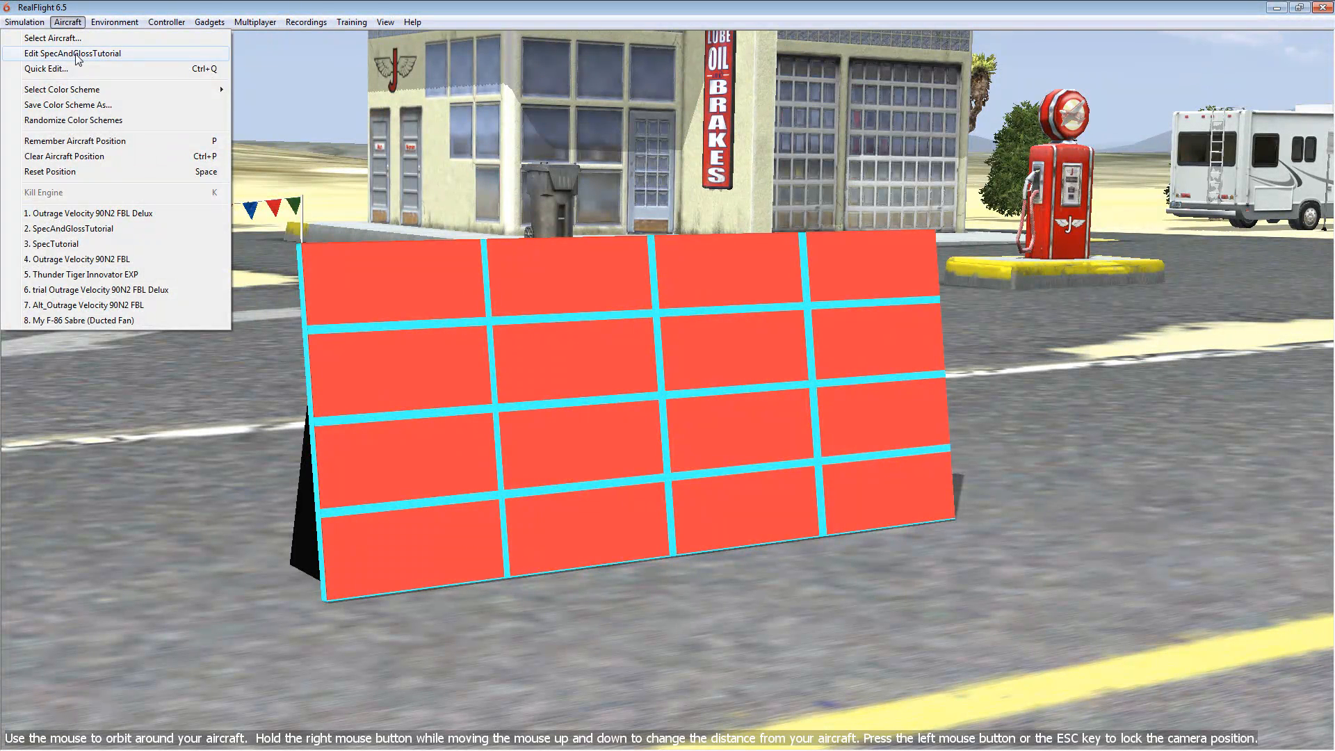
left_click(77, 55)
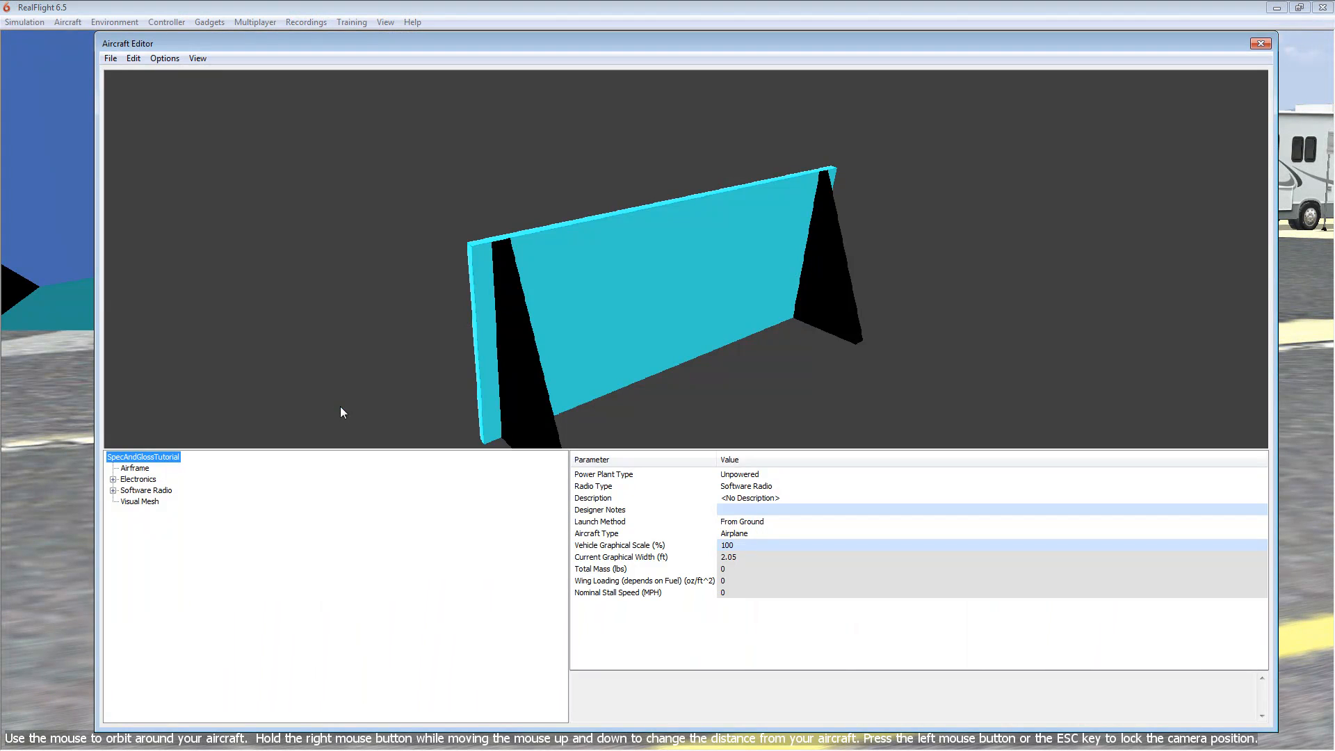
Close the Aircraft Editor to reload the SpecAndGlossTutorial model and turn on the orbit camera.
left_click_drag(319, 328, 774, 352)
left_click(1261, 43)
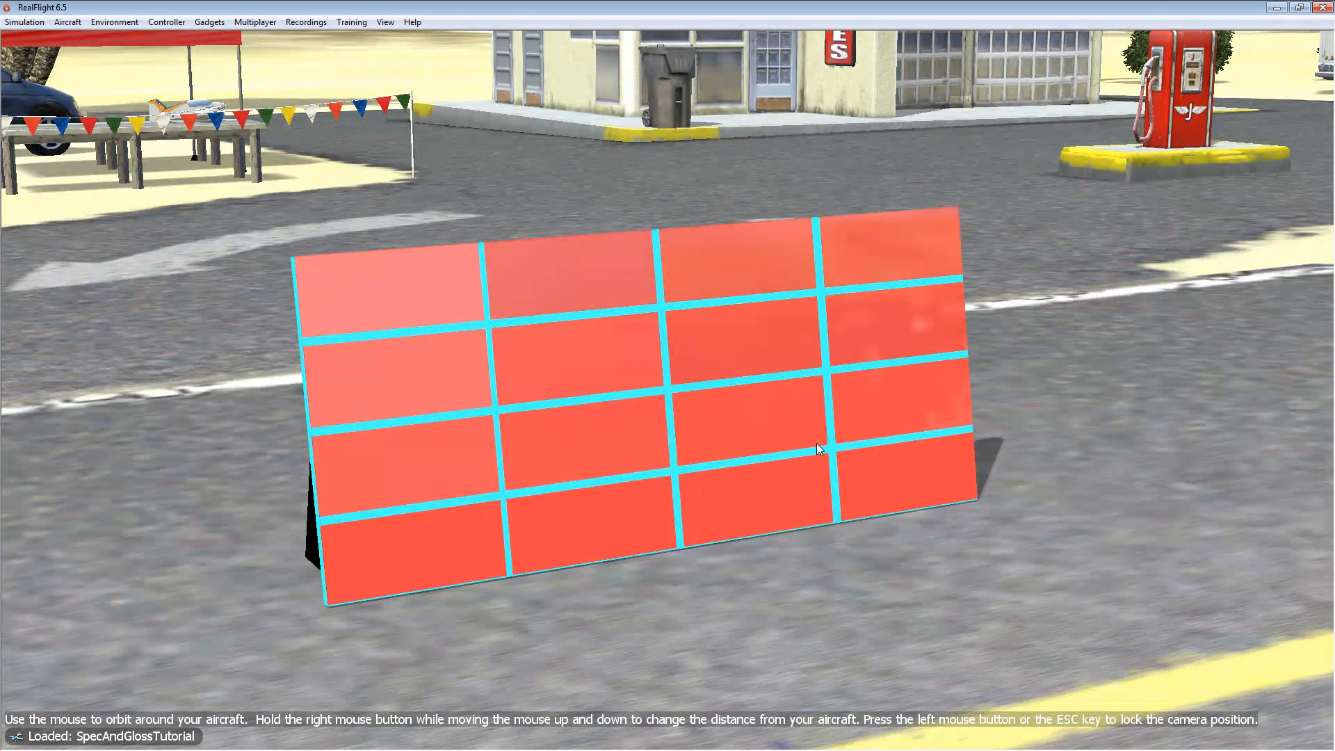
key("o")
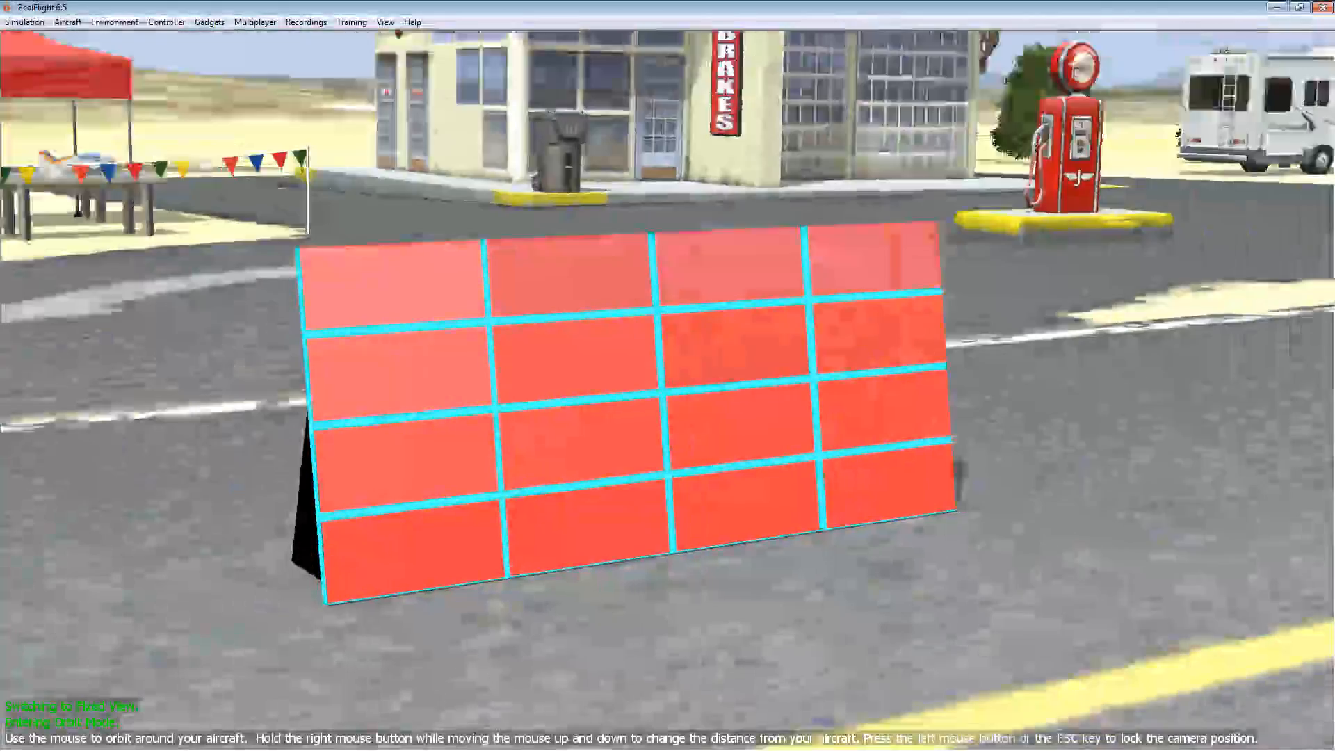